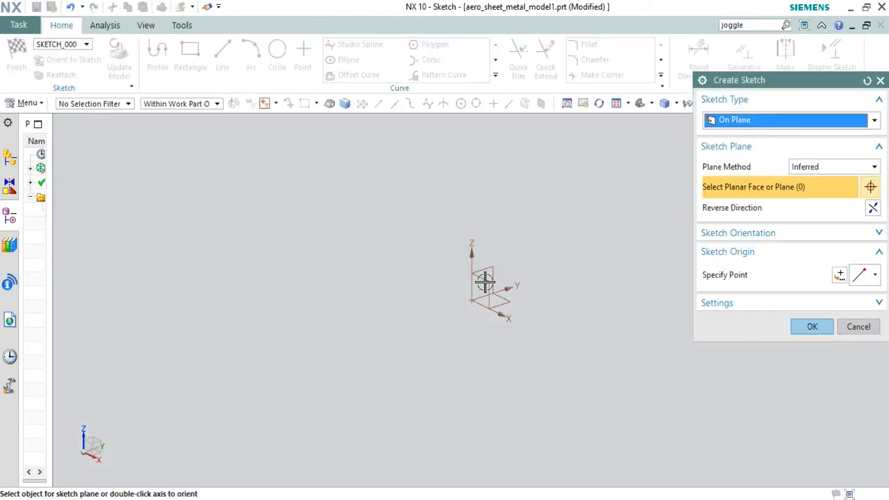
- Create a sketch on the XZ plane and draw a horizontal line about 420 units long from the origin towards negative X
{"action": "left_click", "coordinate": [484, 277]}
{"action": "left_click", "coordinate": [811, 325]}
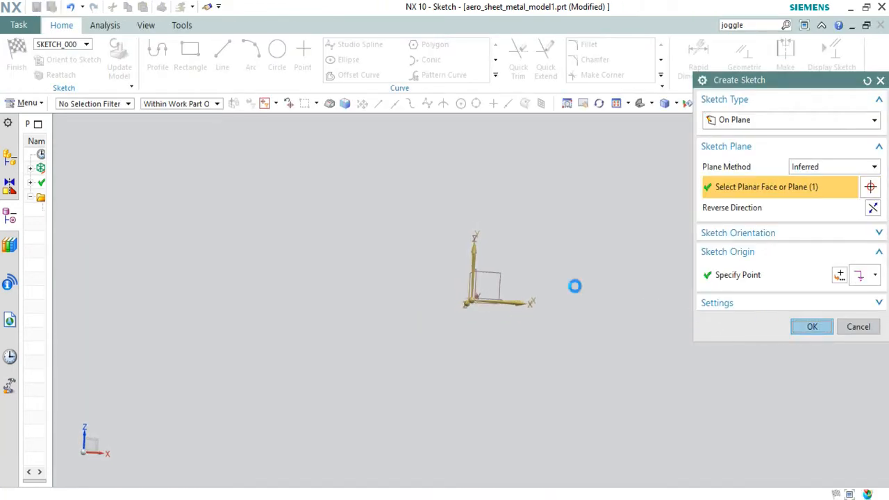
{"action": "key", "text": "l"}
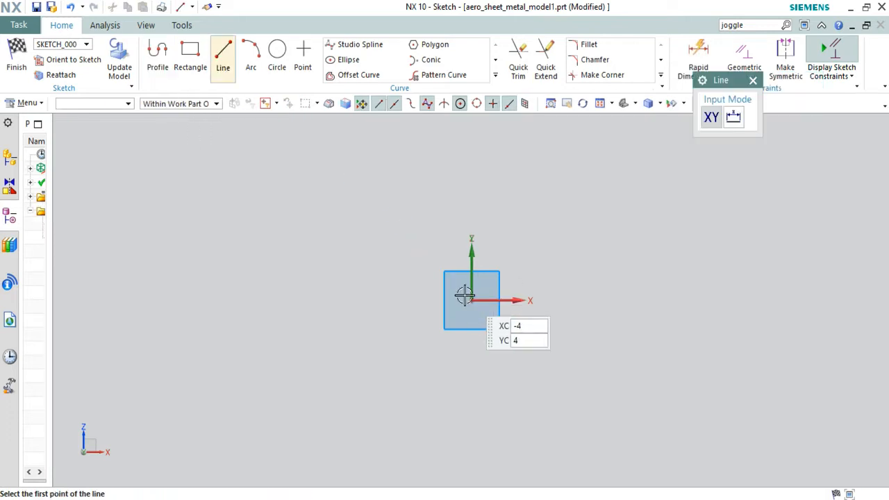
{"action": "left_click", "coordinate": [471, 301]}
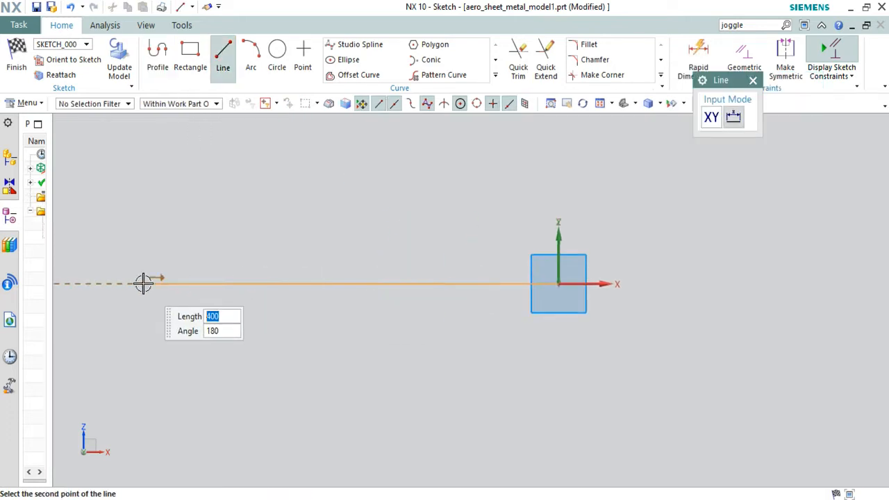
{"action": "left_click", "coordinate": [115, 281]}
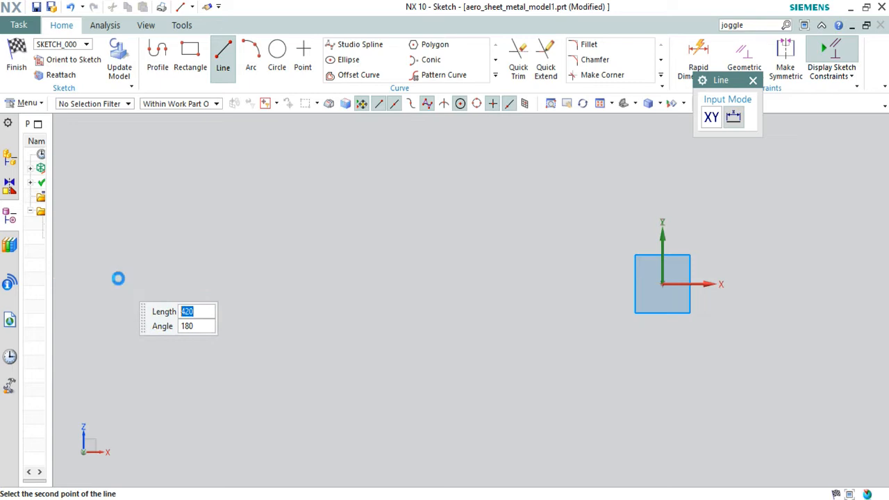
{"action": "scroll", "coordinate": [211, 255], "scroll_direction": "down", "scroll_amount": 5}
{"action": "scroll", "coordinate": [136, 238], "scroll_direction": "up", "scroll_amount": 4}
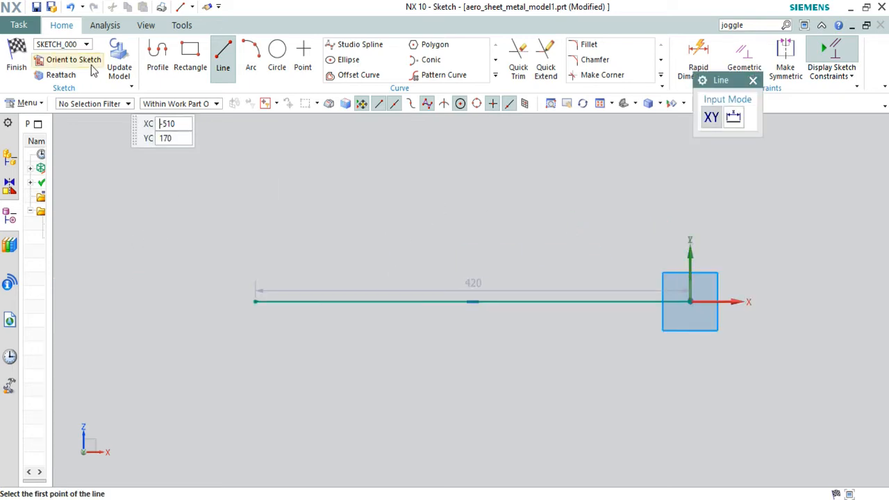
{"action": "left_click", "coordinate": [249, 61]}
{"action": "left_click", "coordinate": [347, 44]}
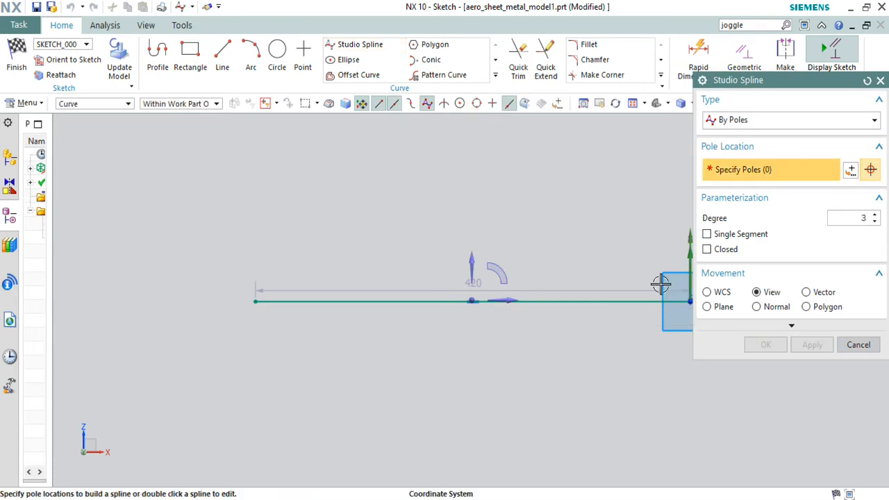
{"action": "left_click", "coordinate": [571, 261]}
{"action": "left_click", "coordinate": [435, 240]}
{"action": "left_click", "coordinate": [337, 238]}
{"action": "left_click", "coordinate": [242, 257]}
{"action": "left_click", "coordinate": [197, 301]}
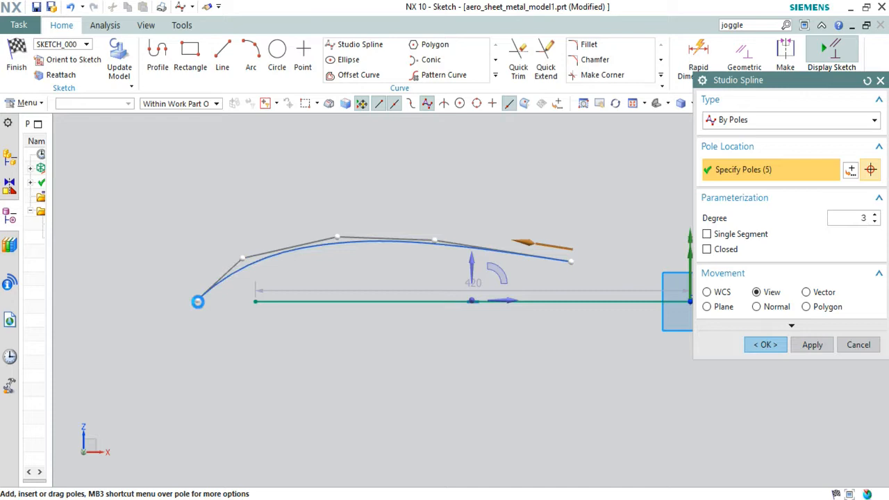
{"action": "left_click", "coordinate": [257, 349]}
{"action": "left_click", "coordinate": [322, 352]}
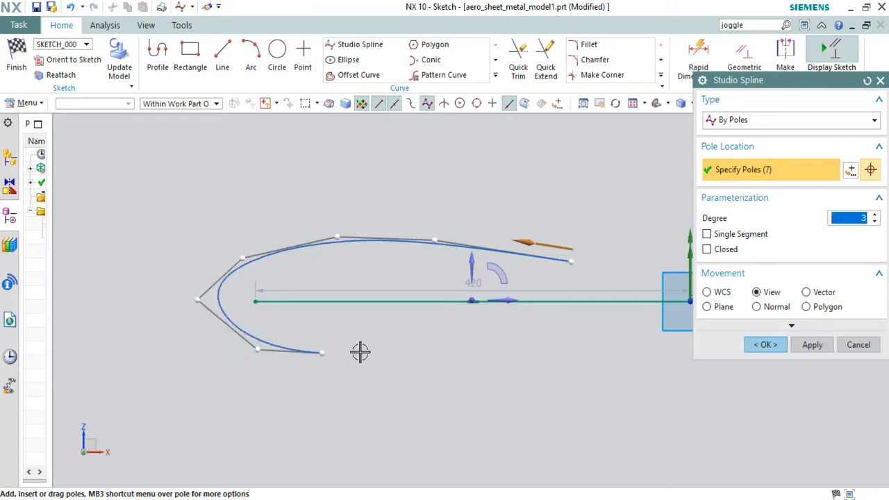
{"action": "left_click", "coordinate": [417, 352]}
{"action": "left_click", "coordinate": [563, 357]}
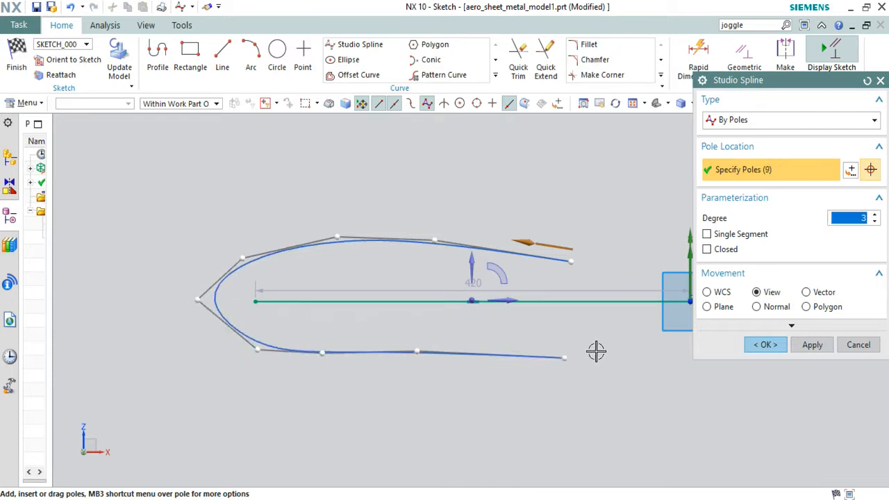
{"action": "left_click", "coordinate": [678, 321]}
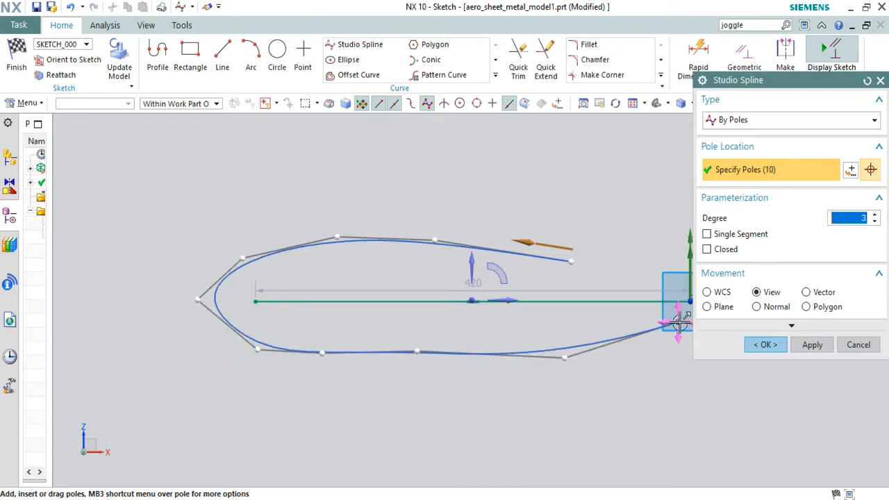
{"action": "left_click", "coordinate": [857, 345]}
- Draw a degree-3 Studio Spline by 12 poles around the horizontal line as a teardrop airfoil outline, leaving it open near the origin
{"action": "left_click", "coordinate": [354, 45]}
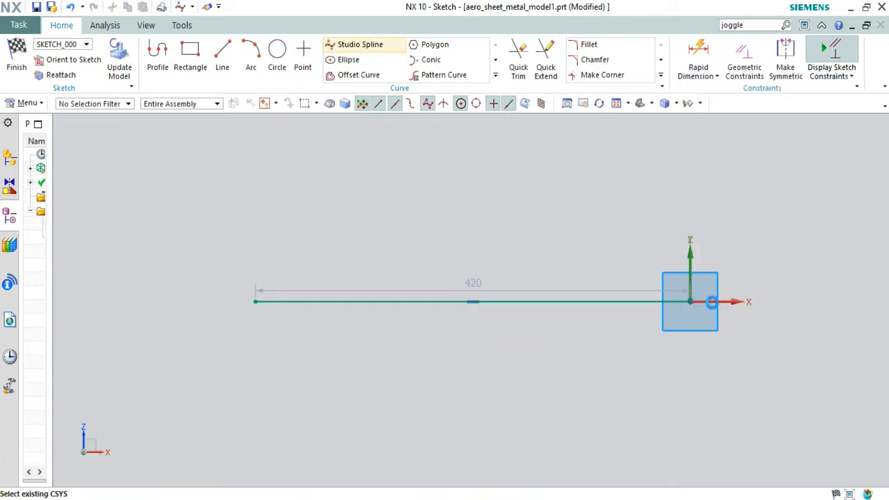
{"action": "left_click", "coordinate": [681, 288]}
{"action": "left_click", "coordinate": [596, 267]}
{"action": "left_click", "coordinate": [503, 254]}
{"action": "left_click", "coordinate": [436, 240]}
{"action": "left_click", "coordinate": [319, 240]}
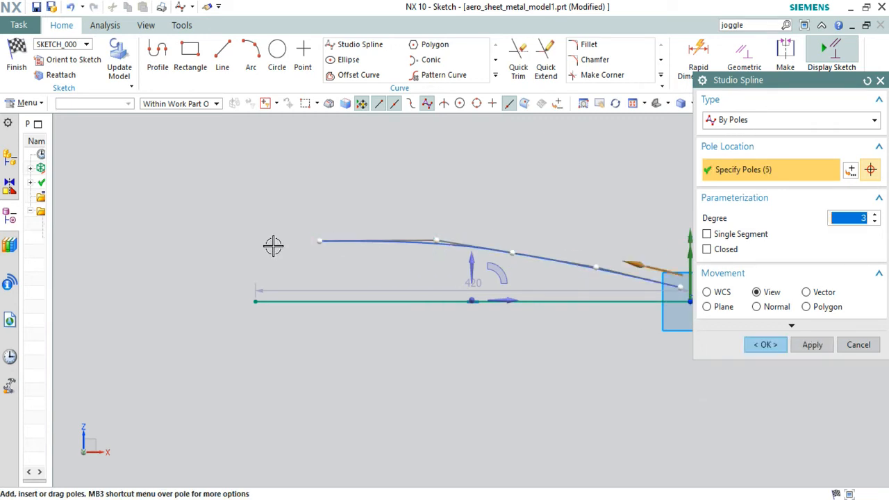
{"action": "left_click", "coordinate": [191, 302]}
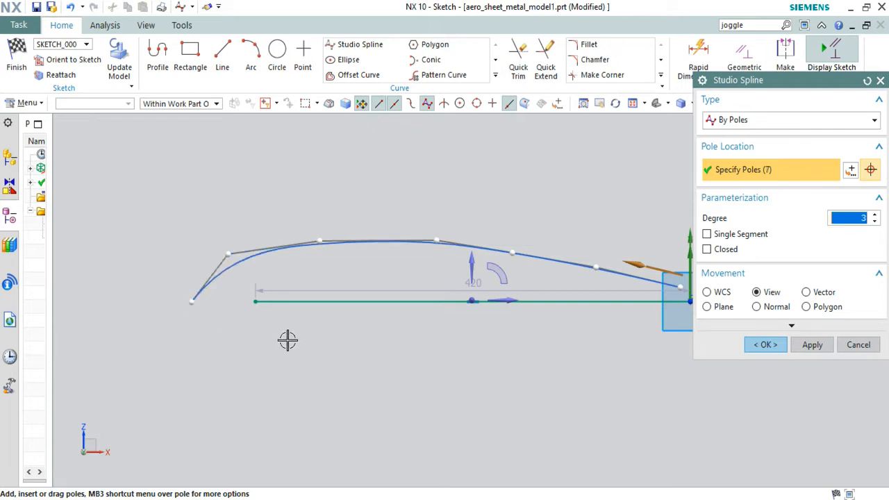
{"action": "left_click", "coordinate": [235, 349]}
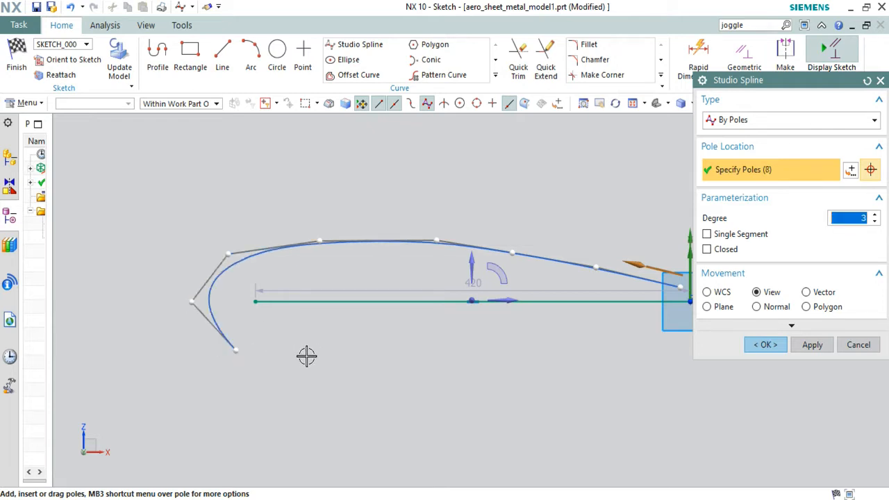
{"action": "left_click", "coordinate": [331, 358]}
{"action": "left_click", "coordinate": [459, 349]}
{"action": "left_click", "coordinate": [553, 340]}
{"action": "left_click", "coordinate": [681, 325]}
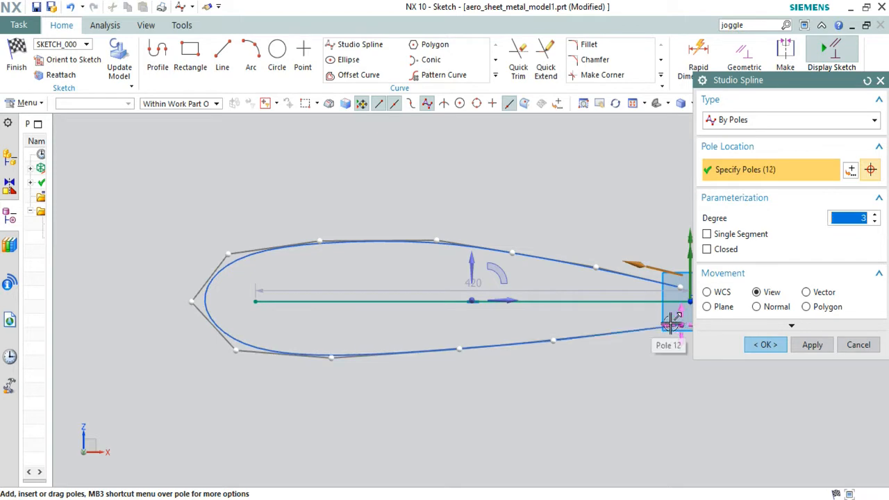
- Reshape the spline's upper side by moving its poles outward for a fuller nose and smooth taper, and create the spline
{"action": "left_click_drag", "start_coordinate": [513, 252], "coordinate": [532, 252]}
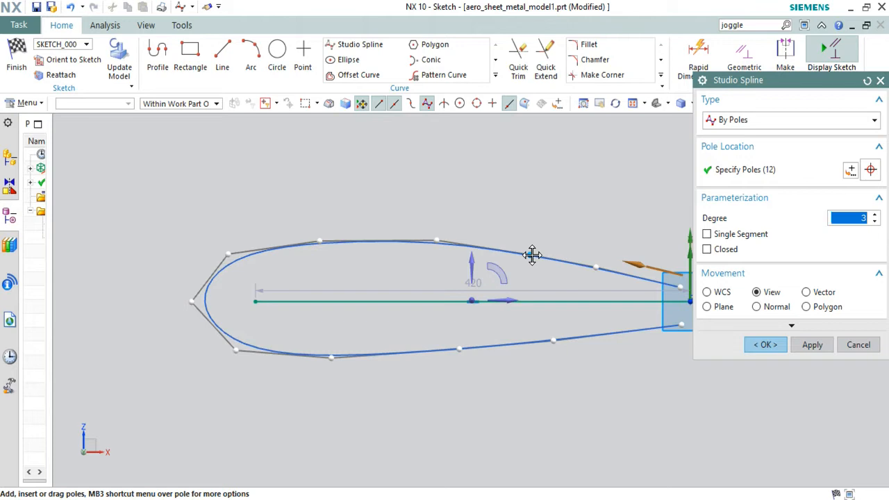
{"action": "left_click_drag", "start_coordinate": [538, 253], "coordinate": [536, 253]}
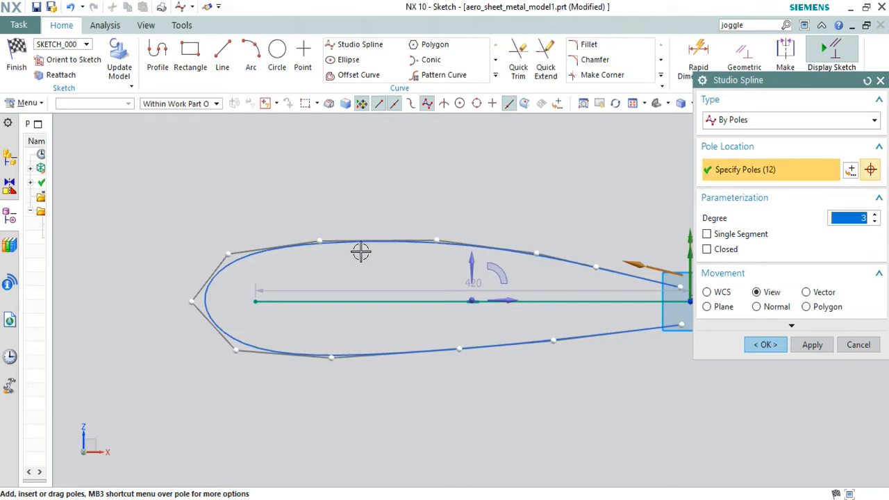
{"action": "left_click_drag", "start_coordinate": [317, 241], "coordinate": [325, 227]}
{"action": "left_click_drag", "start_coordinate": [225, 251], "coordinate": [237, 247]}
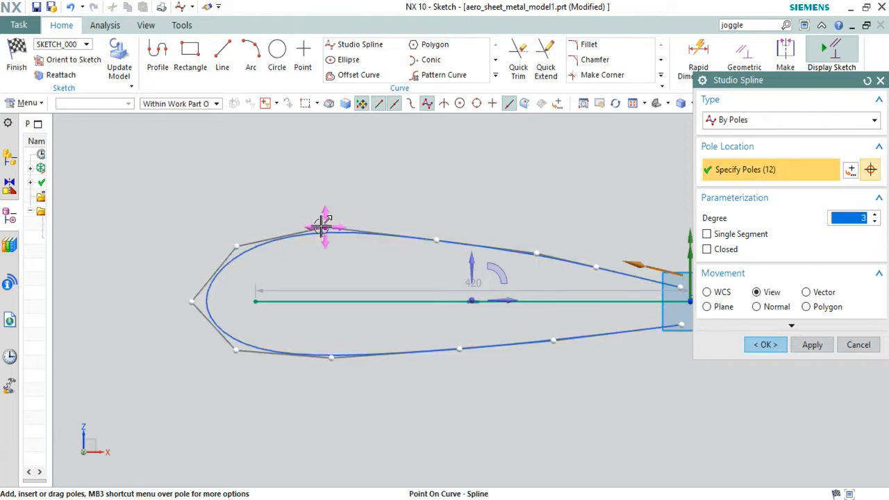
{"action": "left_click_drag", "start_coordinate": [325, 225], "coordinate": [341, 221]}
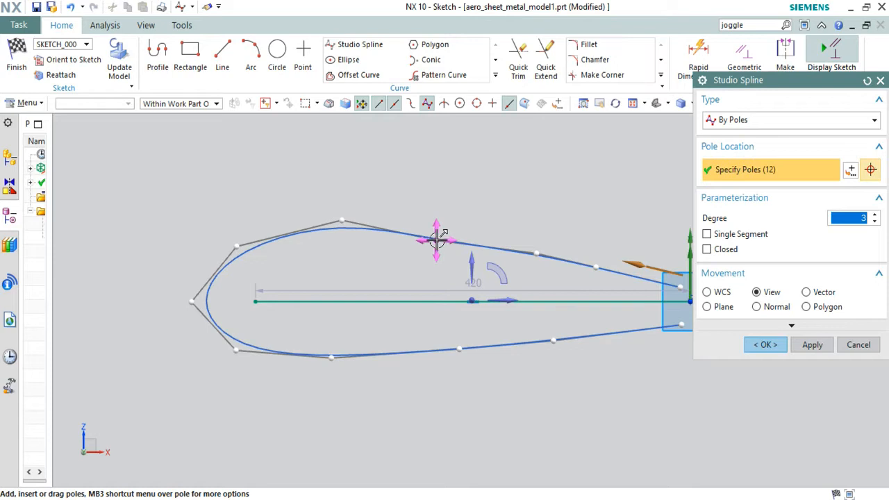
{"action": "left_click_drag", "start_coordinate": [437, 239], "coordinate": [451, 235]}
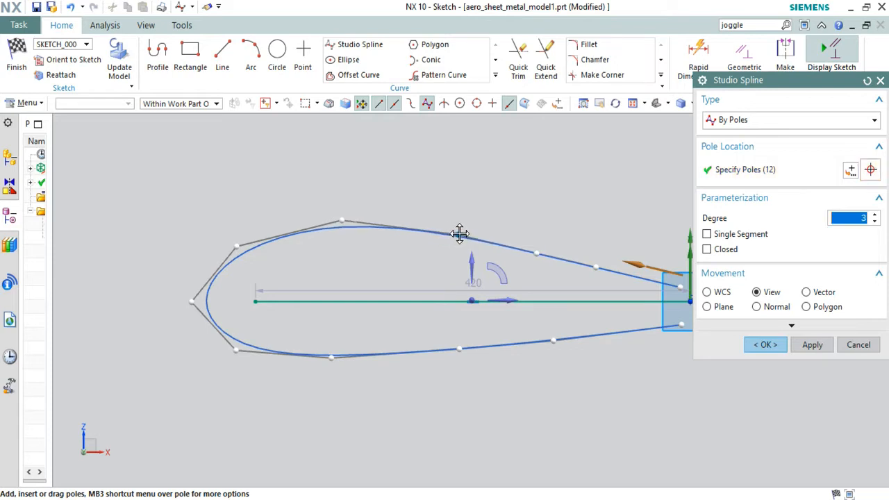
{"action": "left_click_drag", "start_coordinate": [452, 235], "coordinate": [451, 234]}
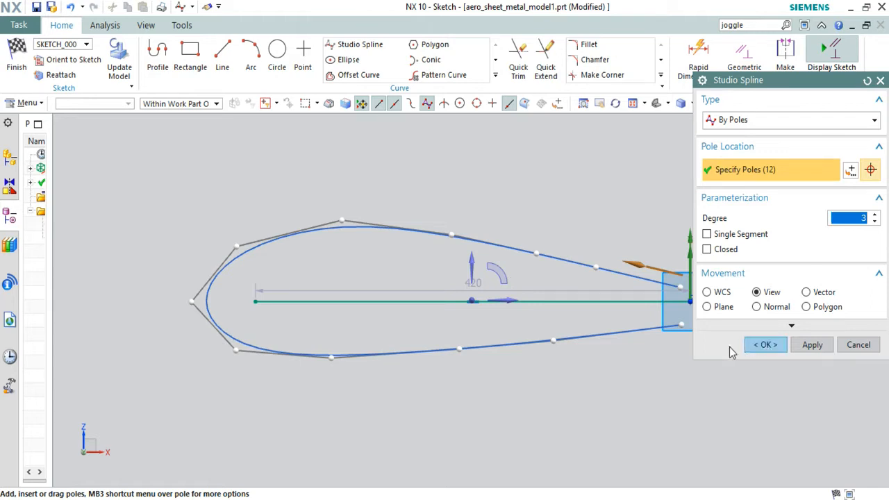
{"action": "left_click", "coordinate": [781, 346]}
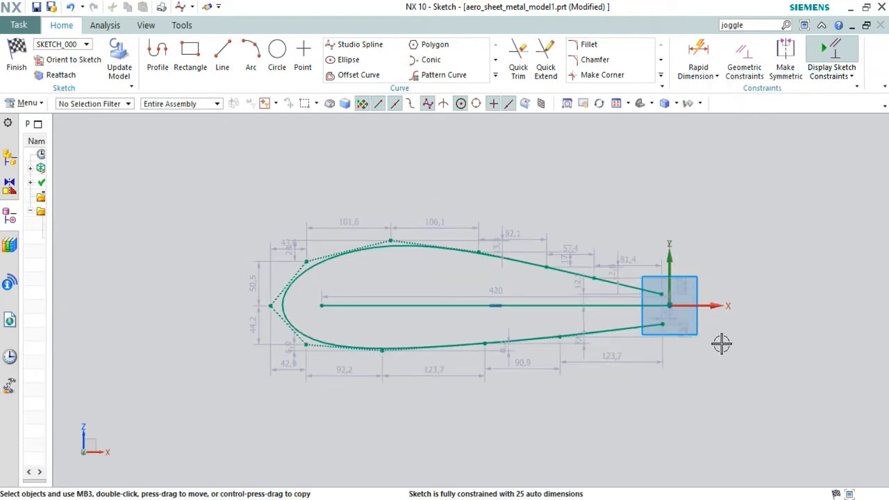
- Draw a circle about 285 units in diameter, centred slightly below the origin and crossing the spline's open end
{"action": "scroll", "coordinate": [722, 342], "scroll_direction": "up", "scroll_amount": 1}
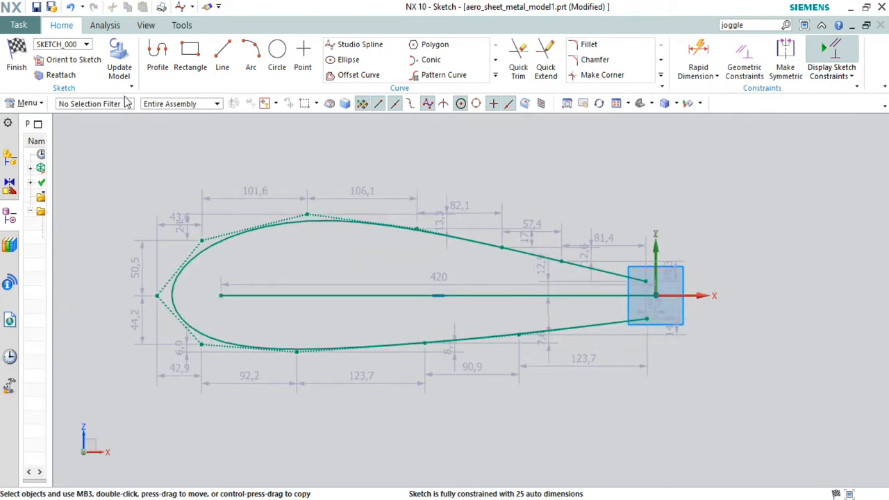
{"action": "left_click", "coordinate": [277, 54]}
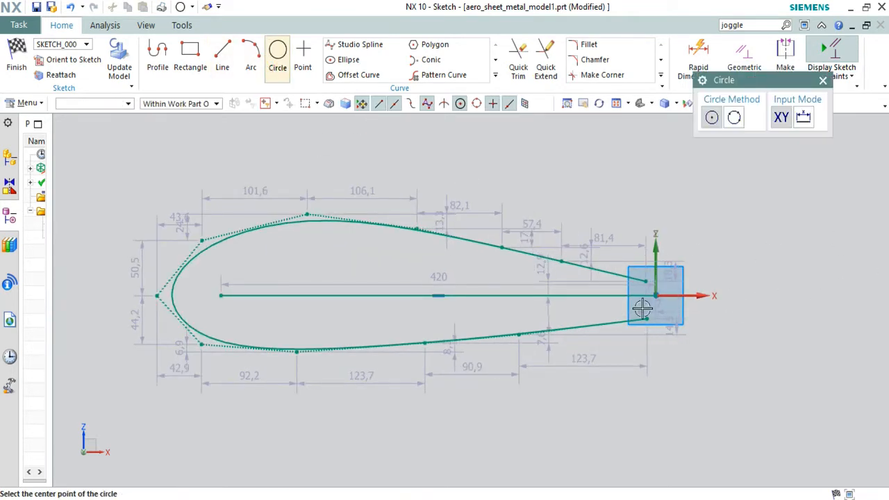
{"action": "left_click", "coordinate": [671, 376]}
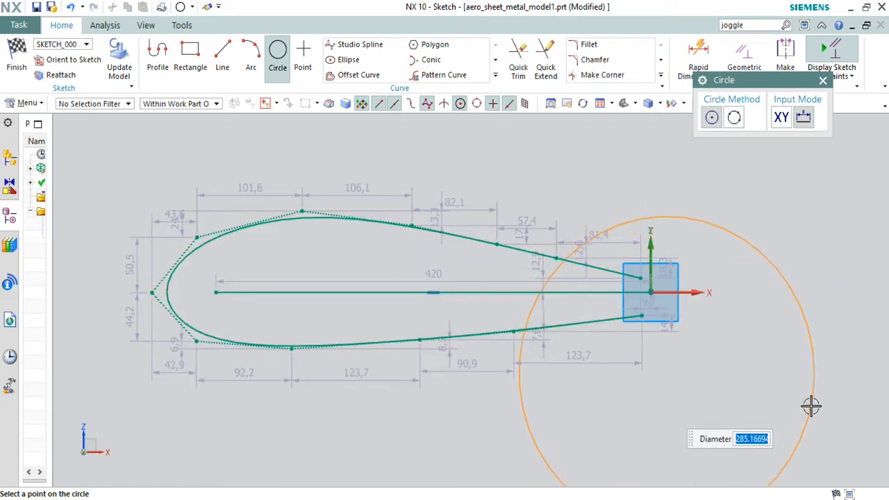
{"action": "left_click", "coordinate": [811, 407]}
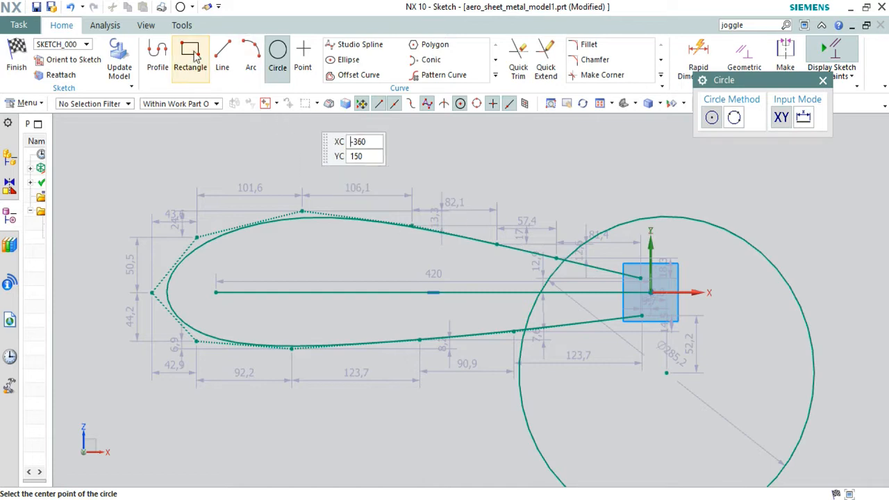
{"action": "left_click", "coordinate": [190, 60]}
{"action": "scroll", "coordinate": [311, 201], "scroll_direction": "up", "scroll_amount": 1}
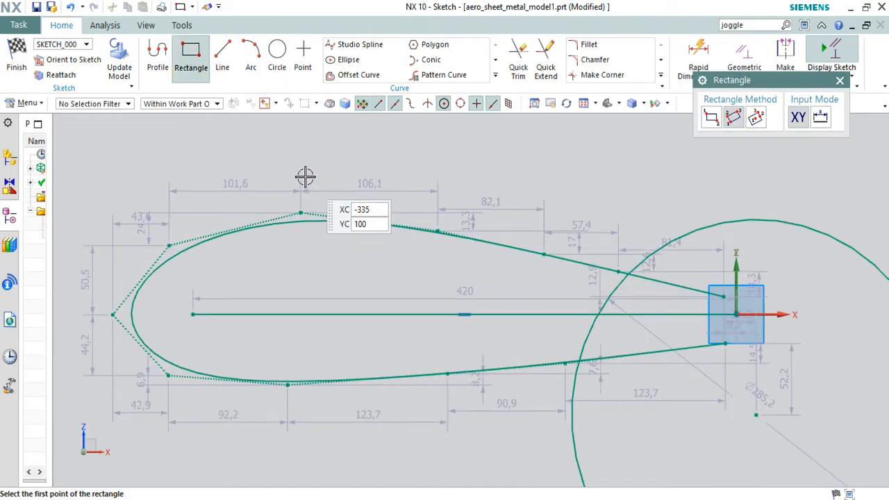
{"action": "left_click", "coordinate": [304, 179]}
{"action": "left_click", "coordinate": [195, 58]}
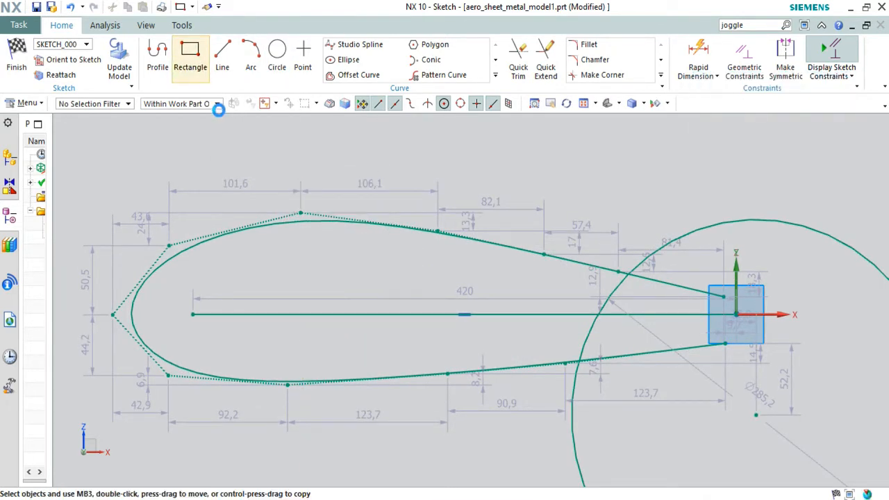
- Draw a narrow upright two-point rectangle about 14 wide and 193 high through the thickest part of the airfoil
{"action": "left_click", "coordinate": [194, 59]}
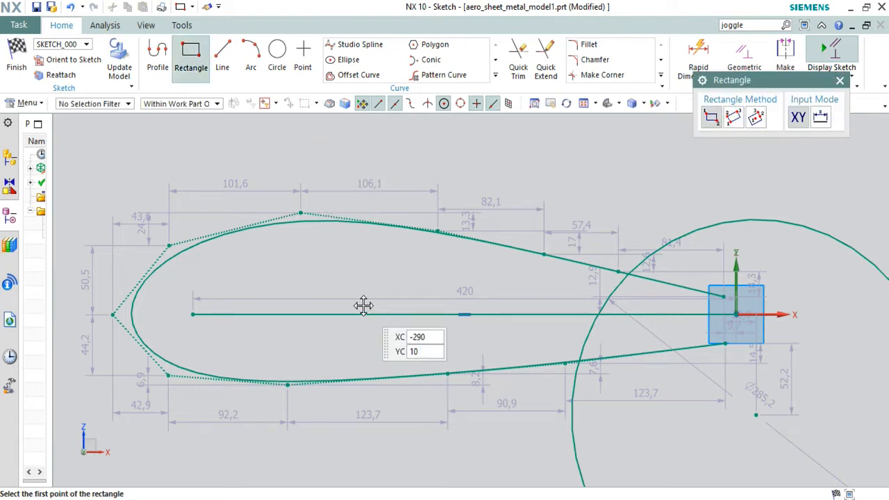
{"action": "left_click", "coordinate": [312, 180]}
{"action": "scroll", "coordinate": [329, 411], "scroll_direction": "up", "scroll_amount": 2}
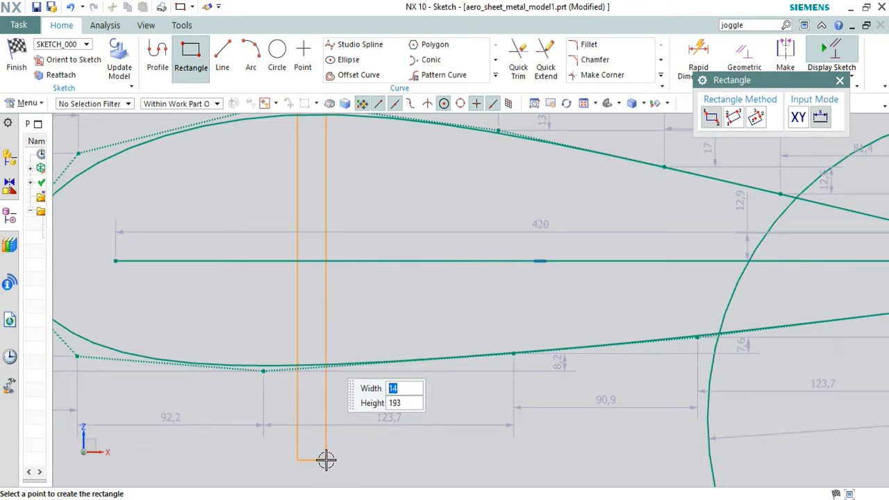
{"action": "left_click", "coordinate": [327, 460]}
{"action": "scroll", "coordinate": [307, 393], "scroll_direction": "down", "scroll_amount": 3}
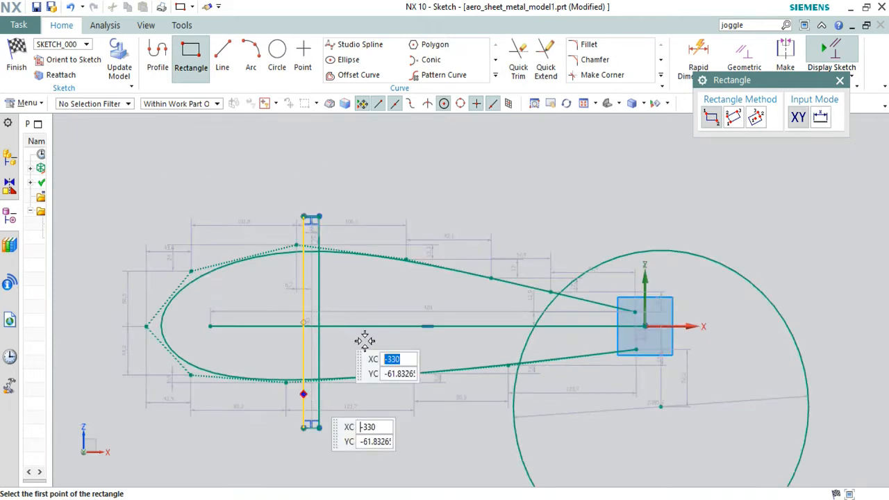
{"action": "scroll", "coordinate": [379, 340], "scroll_direction": "up", "scroll_amount": 2}
{"action": "scroll", "coordinate": [416, 332], "scroll_direction": "down", "scroll_amount": 2}
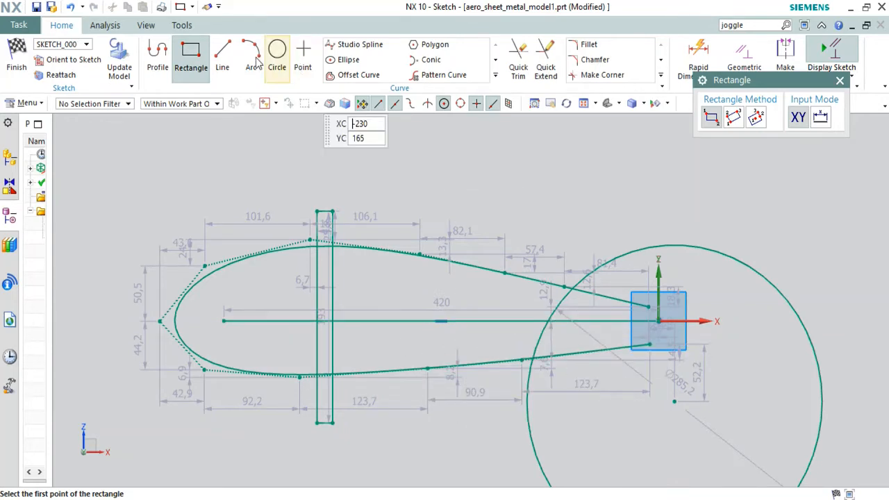
- Quick Trim the circle outside the airfoil, both spline tails and the centre line beyond the remaining arc
{"action": "left_click", "coordinate": [518, 59]}
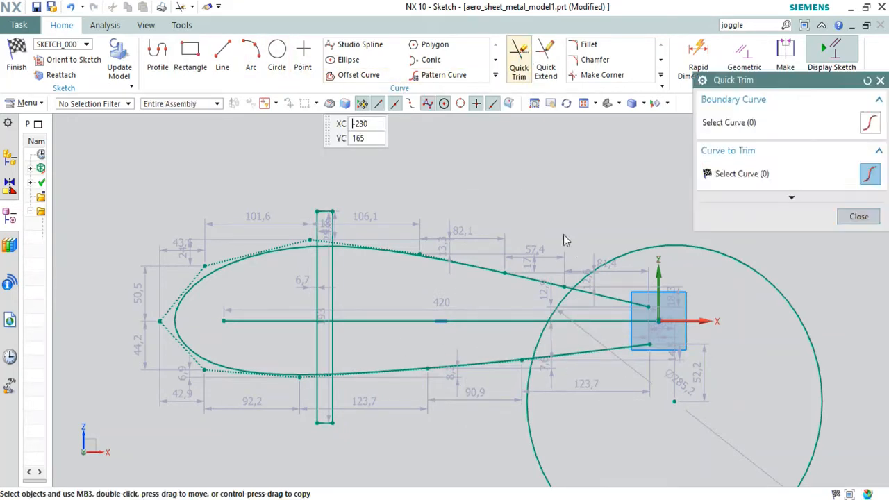
{"action": "left_click", "coordinate": [614, 252]}
{"action": "left_click", "coordinate": [583, 359]}
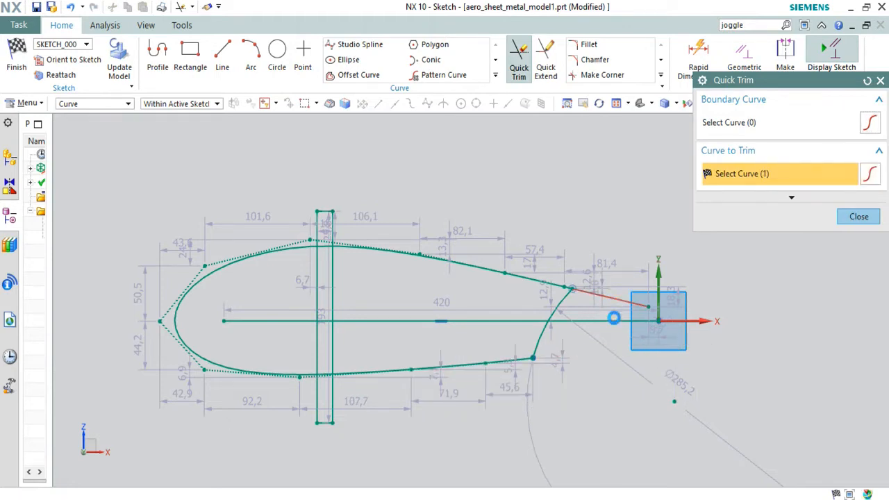
{"action": "left_click", "coordinate": [571, 321]}
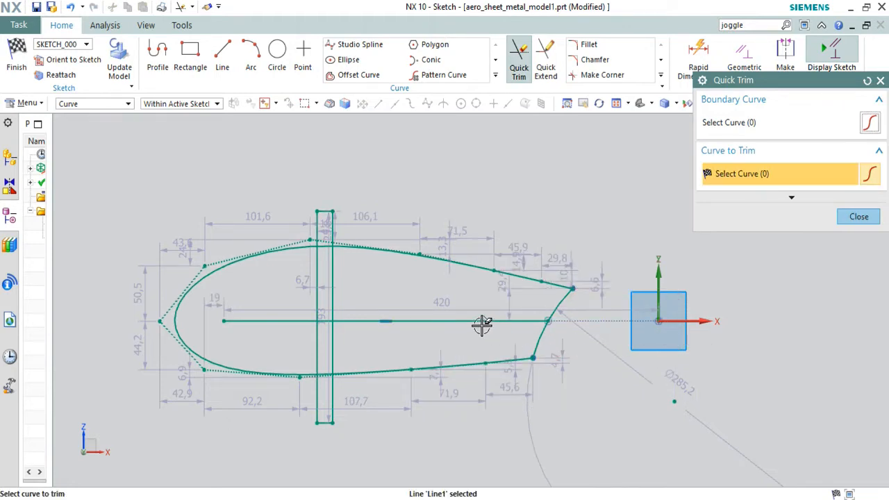
- Trim the remaining centre line, the rectangle's lower end below the airfoil and the lower spline piece between its uprights
{"action": "left_click", "coordinate": [309, 321]}
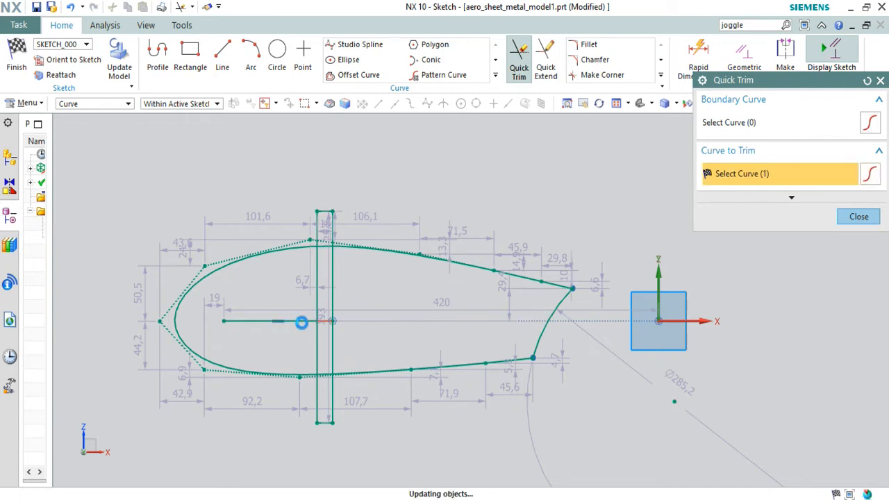
{"action": "left_click", "coordinate": [295, 321]}
{"action": "scroll", "coordinate": [314, 340], "scroll_direction": "up", "scroll_amount": 2}
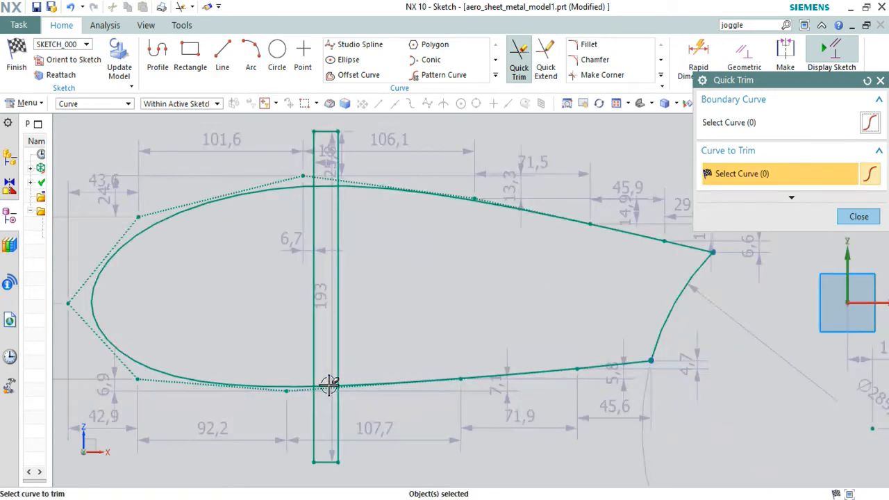
{"action": "left_click", "coordinate": [328, 462]}
{"action": "left_click", "coordinate": [313, 408]}
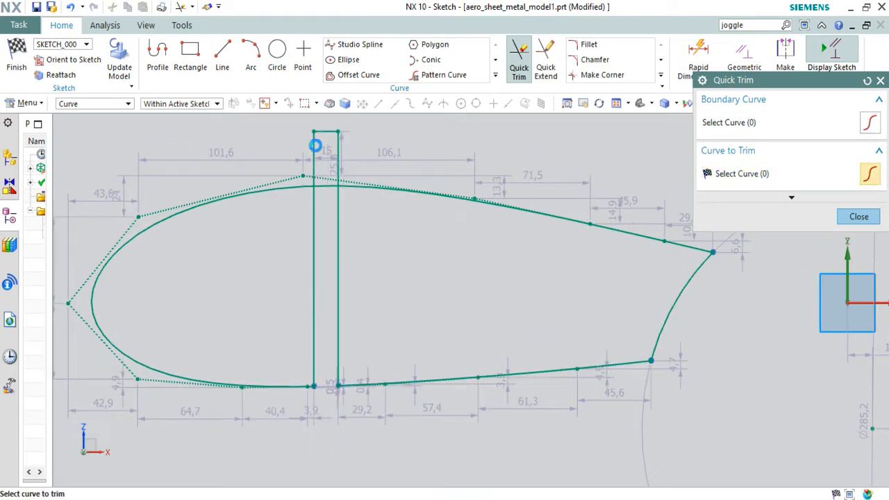
- Trim the rectangle's upper end above the airfoil and the upper spline piece between its uprights, and close Quick Trim
{"action": "scroll", "coordinate": [332, 174], "scroll_direction": "up", "scroll_amount": 3}
{"action": "left_click", "coordinate": [345, 156]}
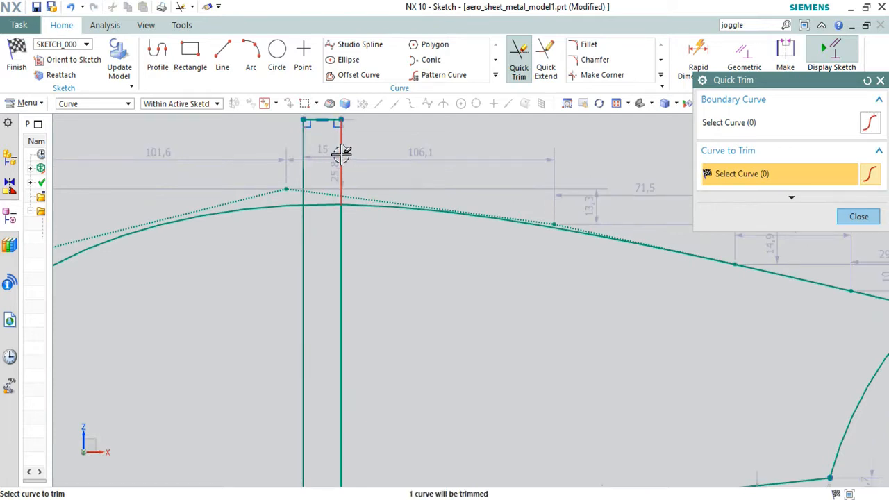
{"action": "left_click", "coordinate": [308, 144]}
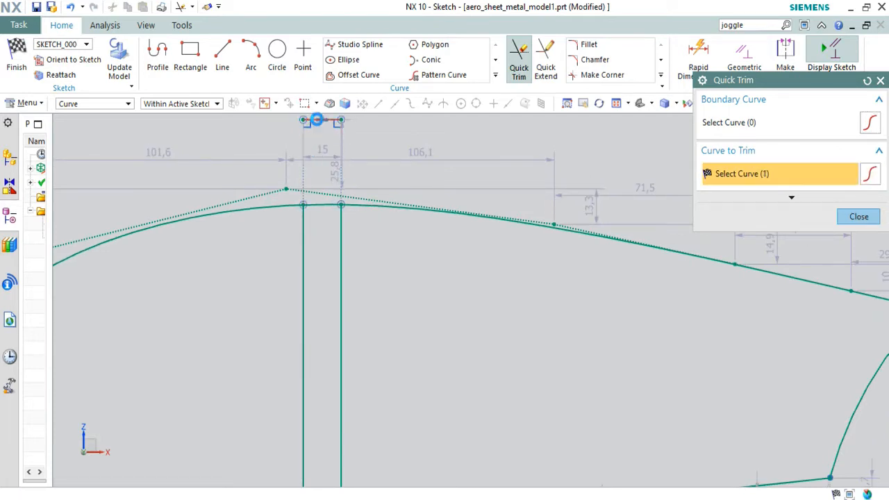
{"action": "left_click", "coordinate": [319, 121]}
{"action": "left_click", "coordinate": [322, 202]}
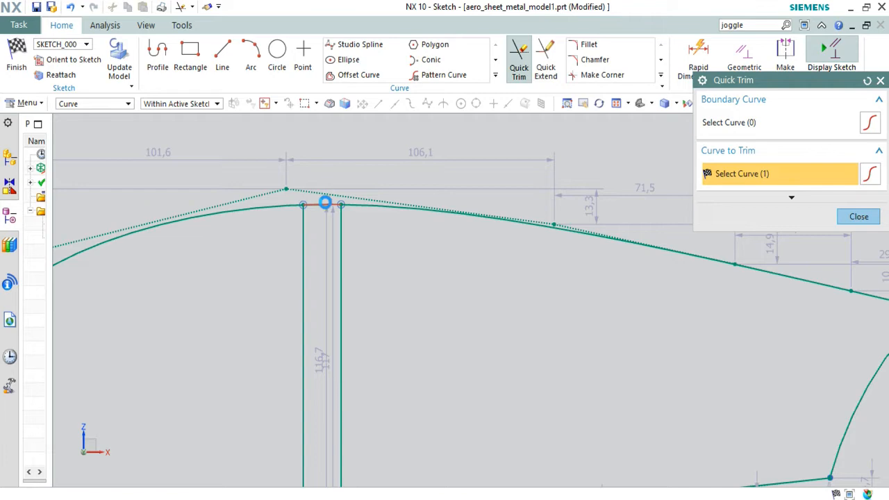
{"action": "scroll", "coordinate": [334, 201], "scroll_direction": "down", "scroll_amount": 3}
{"action": "scroll", "coordinate": [367, 238], "scroll_direction": "up", "scroll_amount": 3}
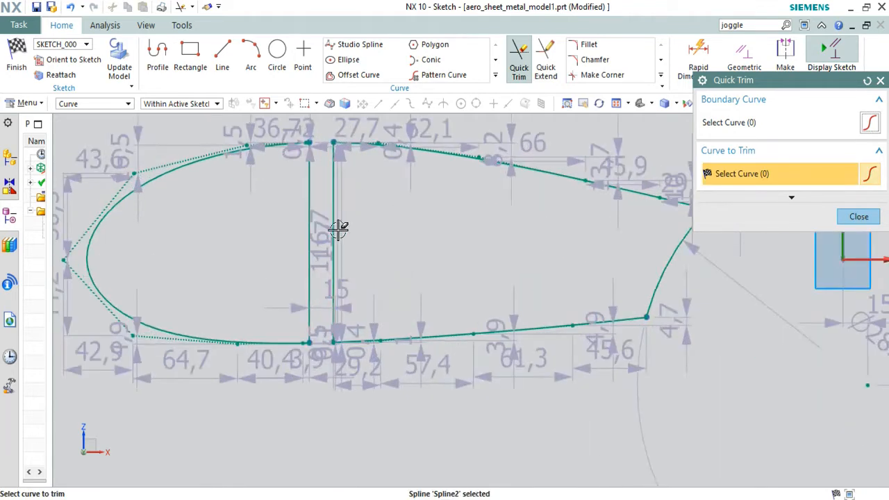
{"action": "scroll", "coordinate": [333, 231], "scroll_direction": "down", "scroll_amount": 3}
{"action": "middle_click_drag", "start_coordinate": [341, 214], "coordinate": [371, 186]}
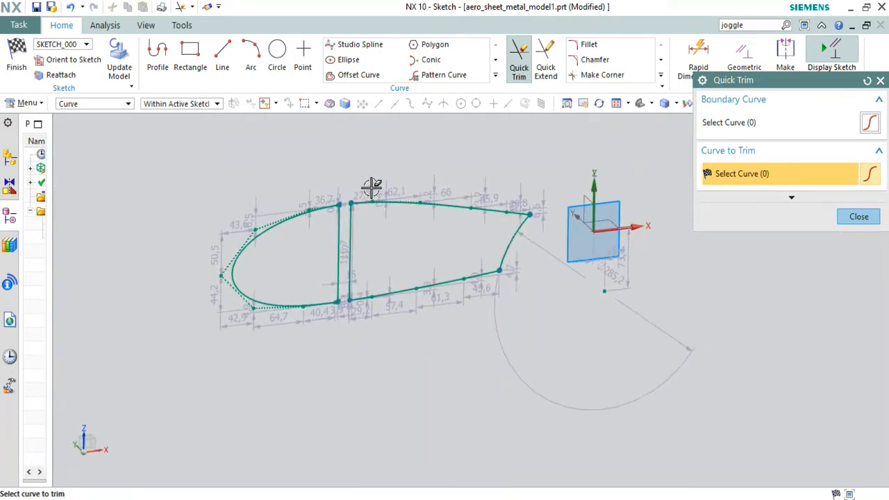
{"action": "left_click", "coordinate": [853, 216]}
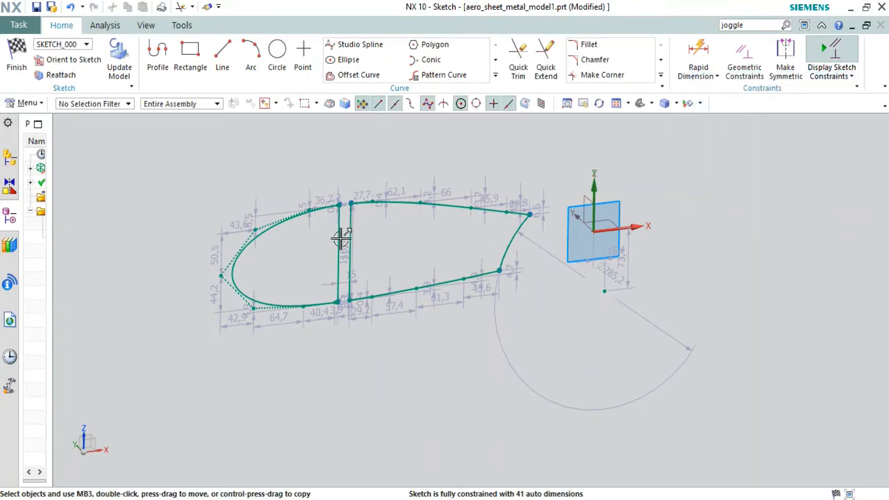
- Finish the sketch with the separate nose and rear airfoil outlines
{"action": "scroll", "coordinate": [328, 237], "scroll_direction": "up", "scroll_amount": 3}
{"action": "left_click", "coordinate": [16, 57]}
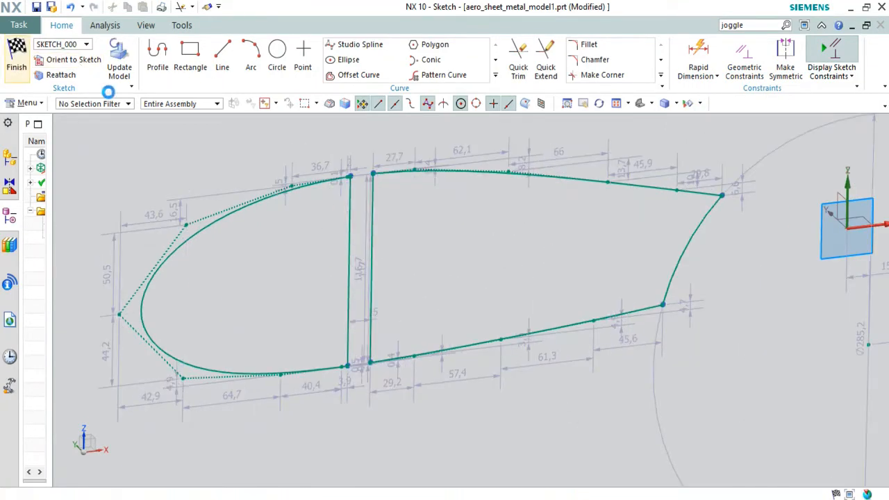
{"action": "mouse_move", "coordinate": [365, 206]}
{"action": "middle_mouse_down"}
{"action": "mouse_move", "coordinate": [383, 185]}
{"action": "mouse_move", "coordinate": [440, 206]}
{"action": "mouse_move", "coordinate": [496, 208]}
{"action": "mouse_move", "coordinate": [395, 180]}
{"action": "mouse_move", "coordinate": [359, 195]}
{"action": "middle_mouse_up"}
{"action": "scroll", "coordinate": [359, 195], "scroll_direction": "up", "scroll_amount": 3}
{"action": "scroll", "coordinate": [359, 195], "scroll_direction": "up", "scroll_amount": 2}
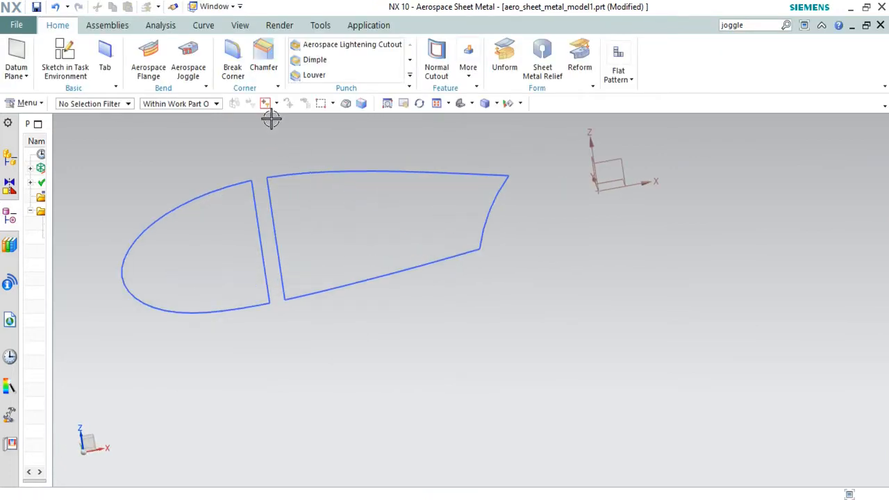
- Create a Base tab 3 mm thick from the rear airfoil outline
{"action": "left_click", "coordinate": [105, 56]}
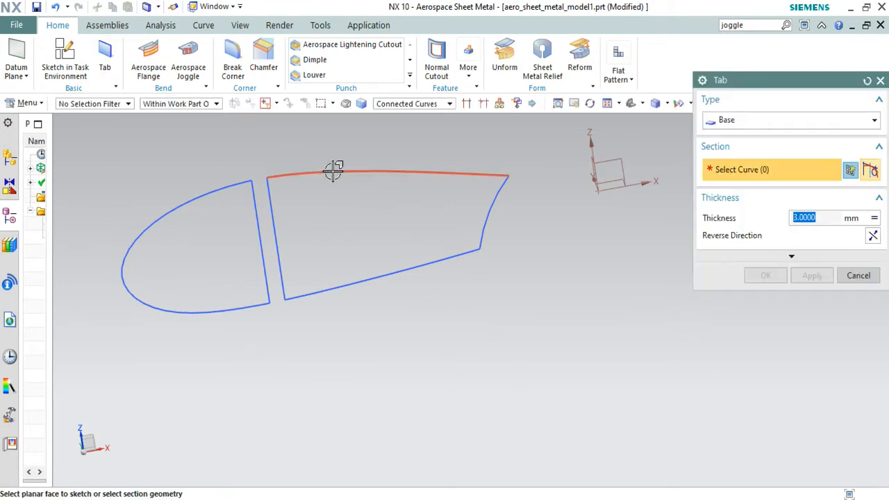
{"action": "left_click", "coordinate": [334, 170]}
{"action": "middle_click_drag", "start_coordinate": [398, 218], "coordinate": [317, 200]}
{"action": "scroll", "coordinate": [317, 200], "scroll_direction": "up", "scroll_amount": 5}
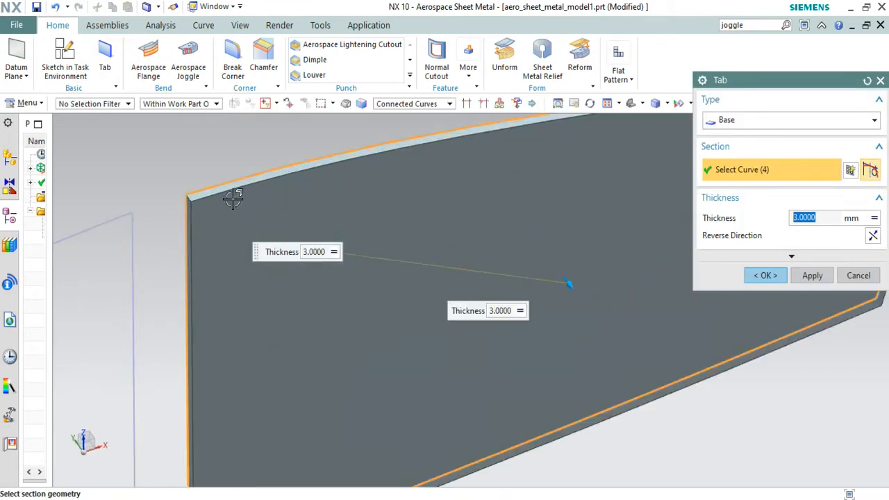
{"action": "left_click", "coordinate": [812, 276]}
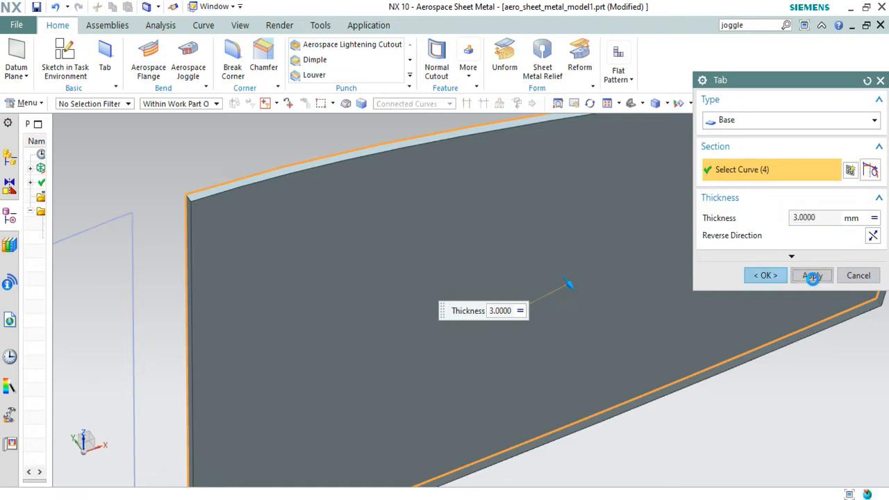
- Create a separate tab 3 mm thick from the nose outline, using the Base type
{"action": "scroll", "coordinate": [344, 262], "scroll_direction": "up", "scroll_amount": 3}
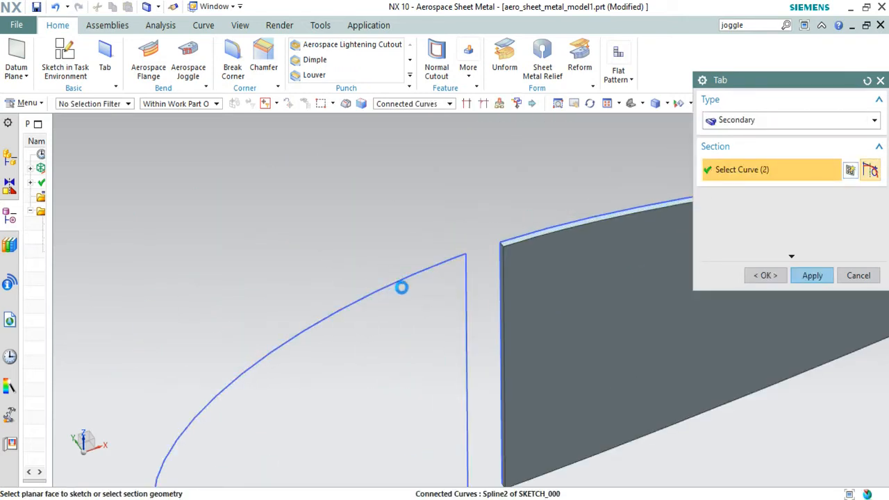
{"action": "left_click", "coordinate": [397, 285]}
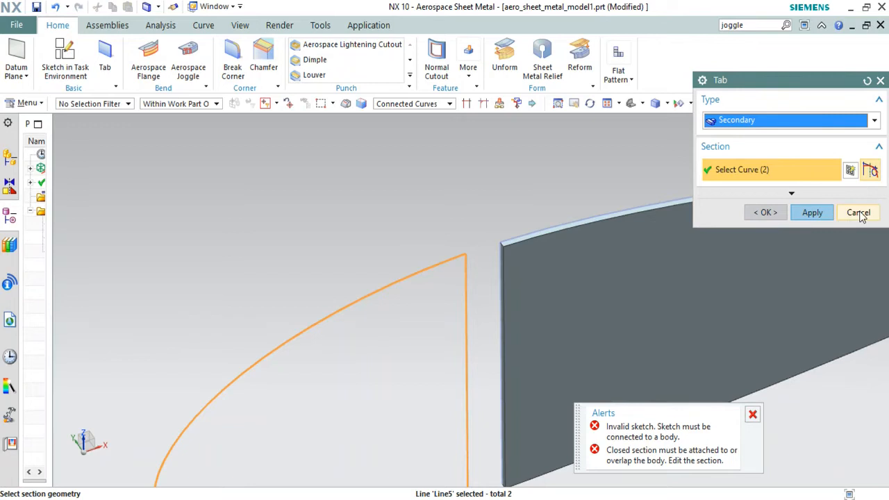
{"action": "left_click", "coordinate": [766, 122]}
{"action": "left_click", "coordinate": [763, 135]}
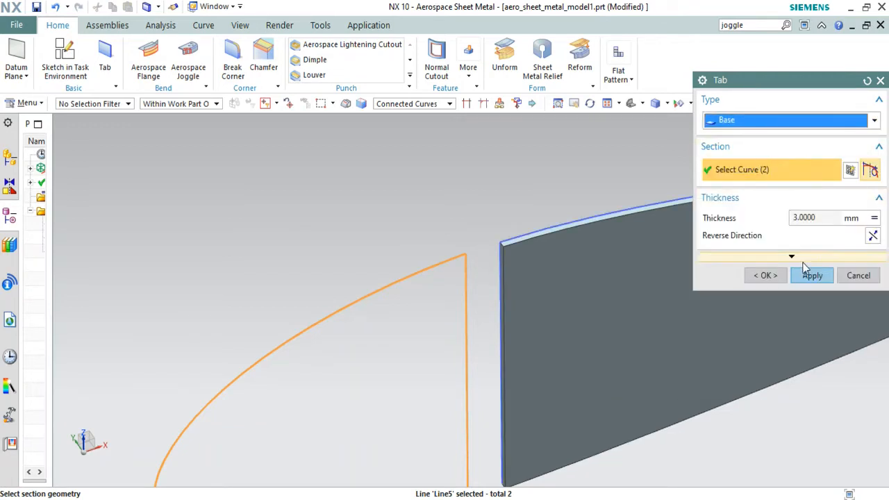
{"action": "left_click", "coordinate": [766, 276]}
{"action": "scroll", "coordinate": [674, 277], "scroll_direction": "down", "scroll_amount": 3}
{"action": "scroll", "coordinate": [693, 273], "scroll_direction": "up", "scroll_amount": 2}
{"action": "mouse_move", "coordinate": [693, 272]}
{"action": "middle_mouse_down"}
{"action": "mouse_move", "coordinate": [674, 248]}
{"action": "mouse_move", "coordinate": [666, 263]}
{"action": "mouse_move", "coordinate": [686, 261]}
{"action": "middle_mouse_up"}
{"action": "scroll", "coordinate": [687, 261], "scroll_direction": "down", "scroll_amount": 4}
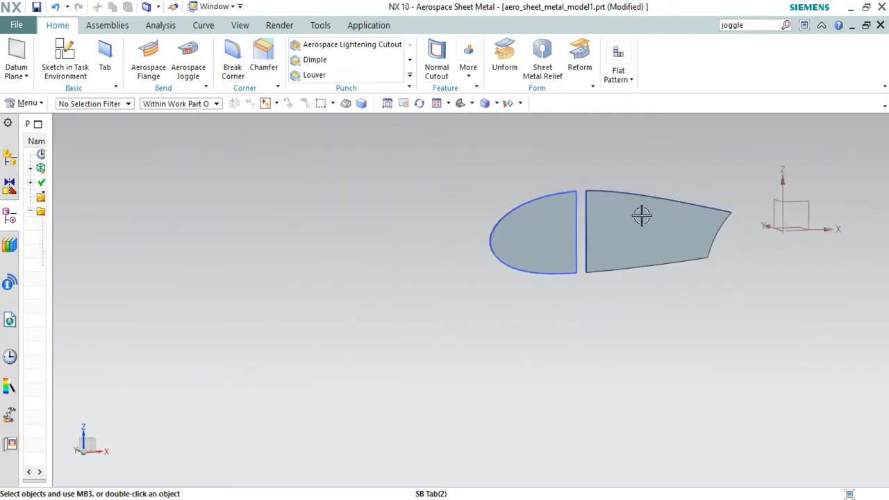
- Preview an Aerospace Flange along the nose tab's curved edge, trying lengths of 25 mm and 20 mm
{"action": "scroll", "coordinate": [645, 209], "scroll_direction": "up", "scroll_amount": 3}
{"action": "left_click", "coordinate": [130, 64]}
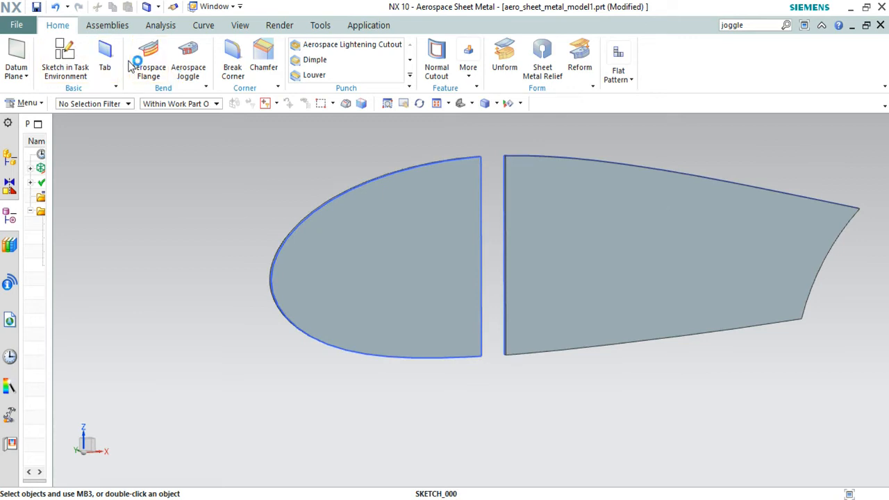
{"action": "scroll", "coordinate": [438, 159], "scroll_direction": "up", "scroll_amount": 5}
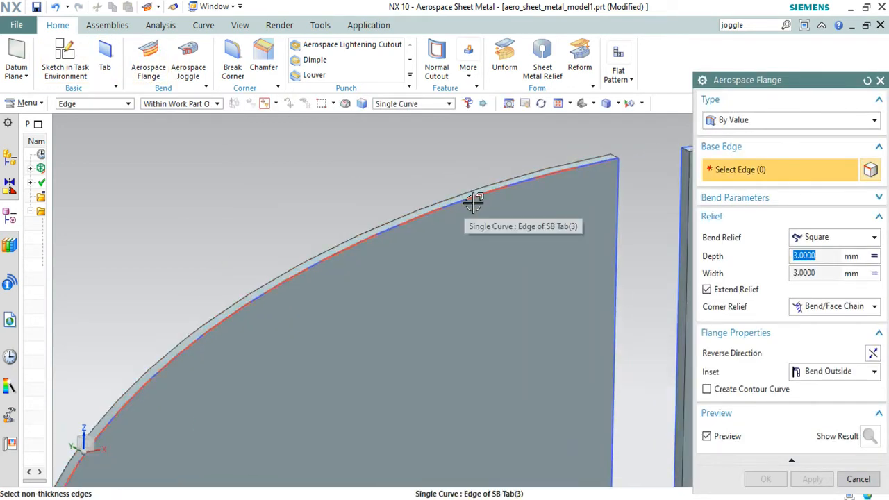
{"action": "left_click", "coordinate": [474, 202]}
{"action": "scroll", "coordinate": [500, 222], "scroll_direction": "down", "scroll_amount": 4}
{"action": "scroll", "coordinate": [543, 235], "scroll_direction": "up", "scroll_amount": 2}
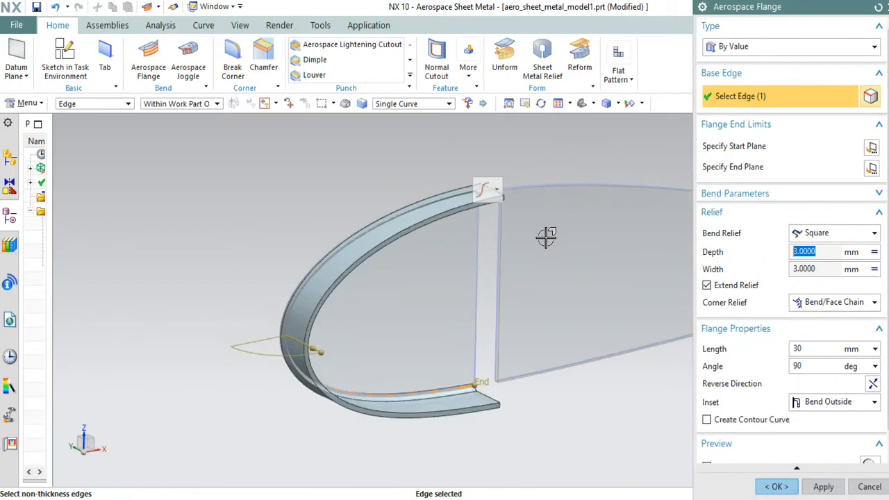
{"action": "left_click", "coordinate": [793, 350]}
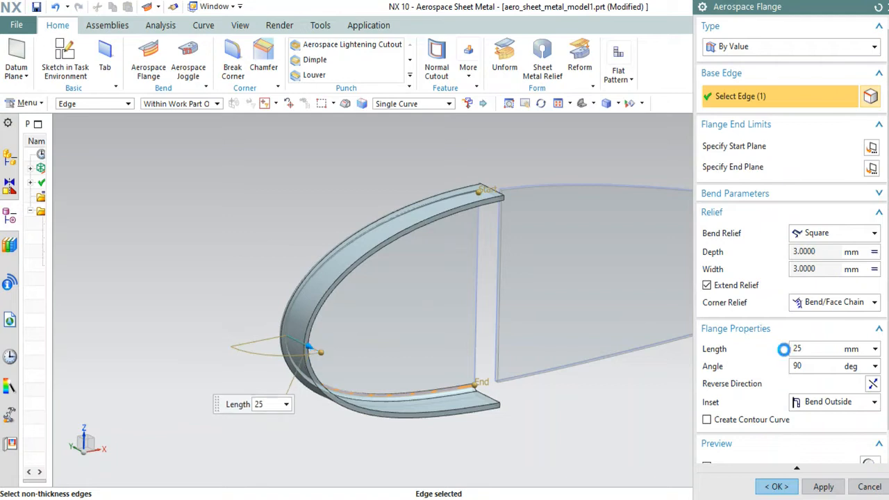
{"action": "key", "text": "Return"}
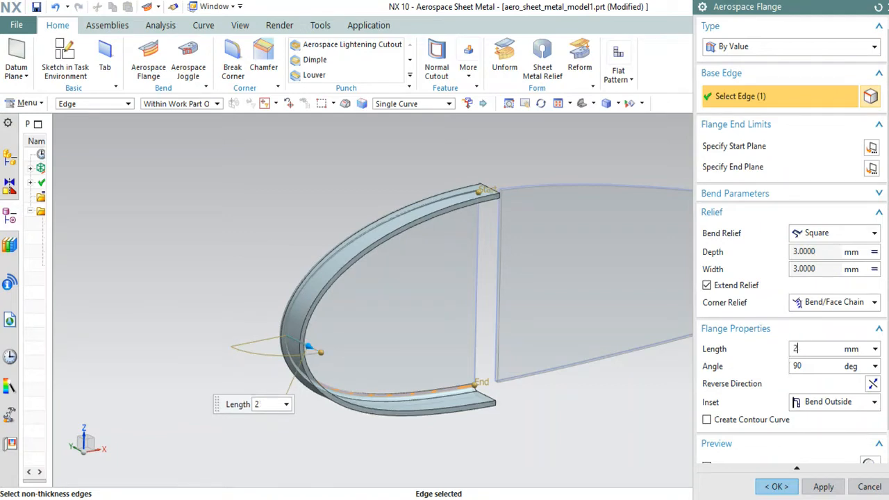
{"action": "type", "text": "20"}
{"action": "key", "text": "Return"}
- Try to create the nose flange with its length set to 15 mm and inset Bend Outside, and cancel the command
{"action": "middle_click_drag", "start_coordinate": [456, 233], "coordinate": [486, 264]}
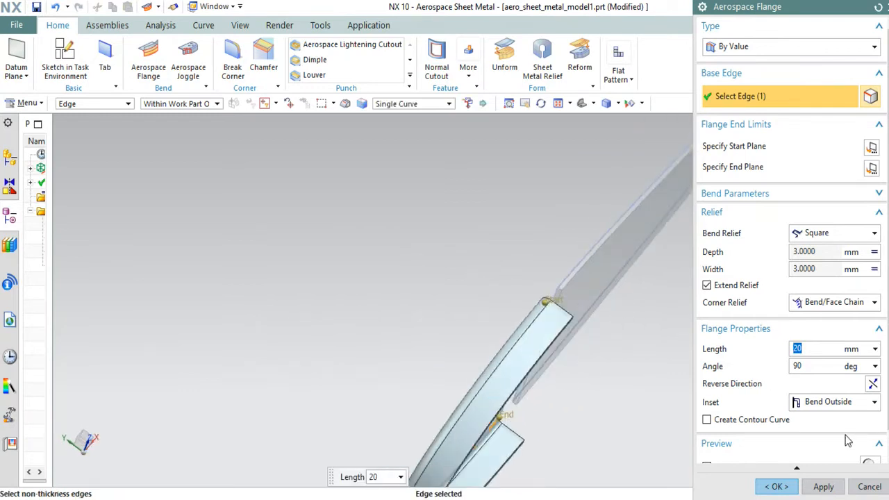
{"action": "type", "text": "15"}
{"action": "key", "text": "Return"}
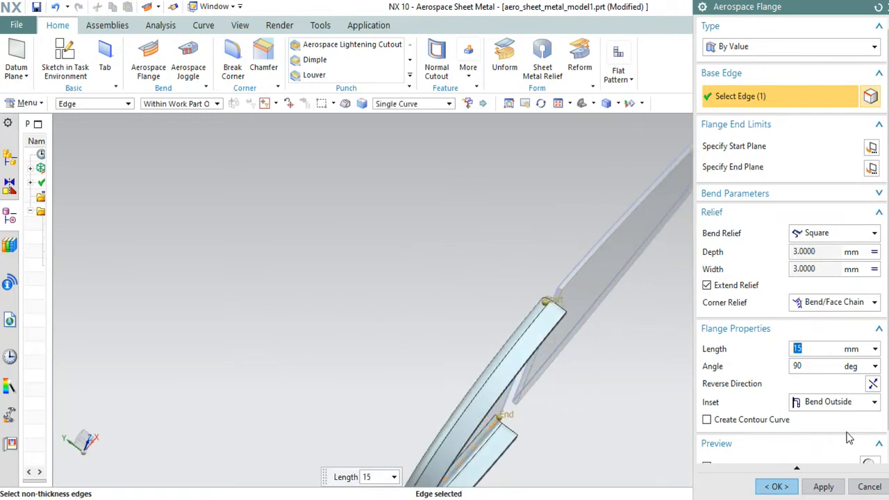
{"action": "middle_click_drag", "start_coordinate": [606, 350], "coordinate": [548, 326]}
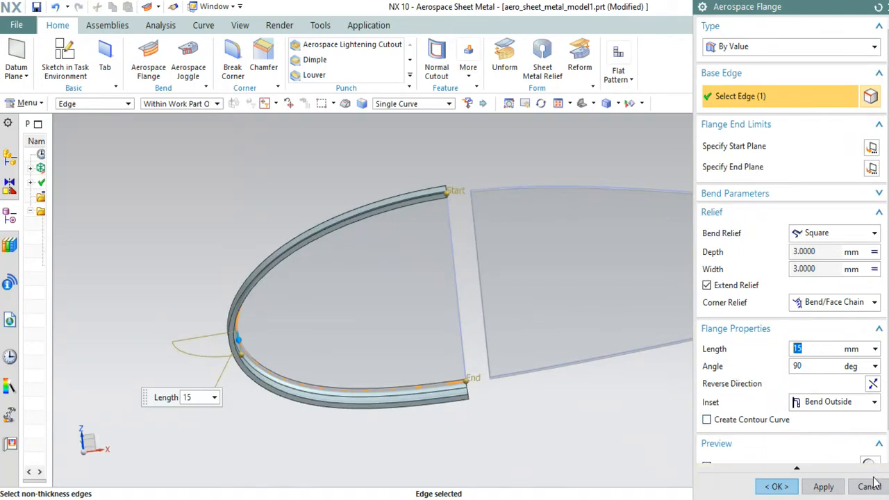
{"action": "left_click_drag", "start_coordinate": [735, 6], "coordinate": [528, 6]}
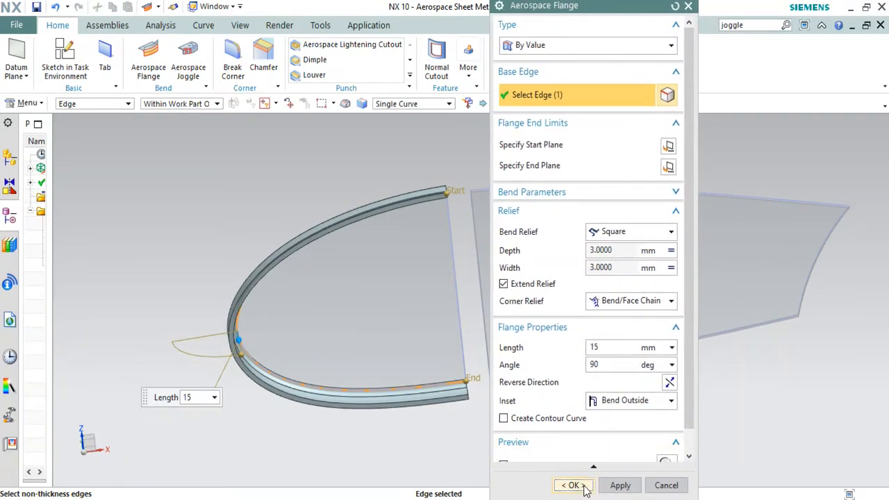
{"action": "left_click", "coordinate": [619, 485]}
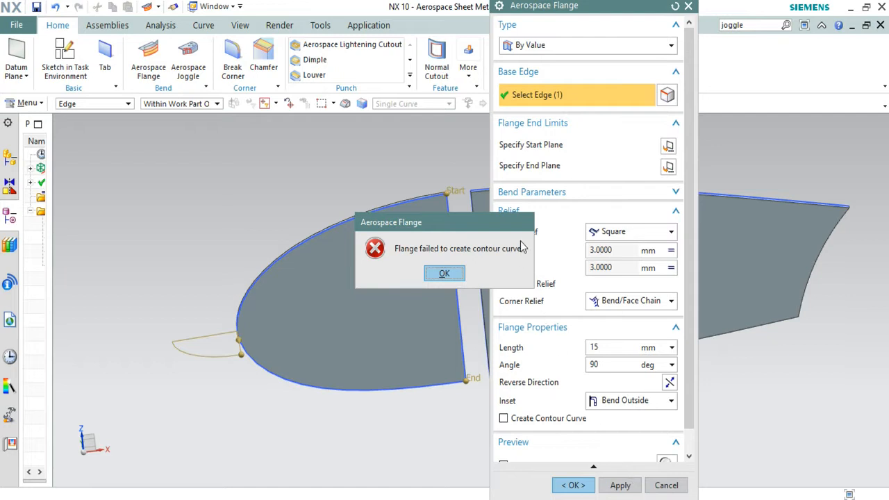
{"action": "left_click", "coordinate": [444, 275]}
{"action": "middle_click_drag", "start_coordinate": [410, 252], "coordinate": [420, 255]}
{"action": "left_click", "coordinate": [665, 487]}
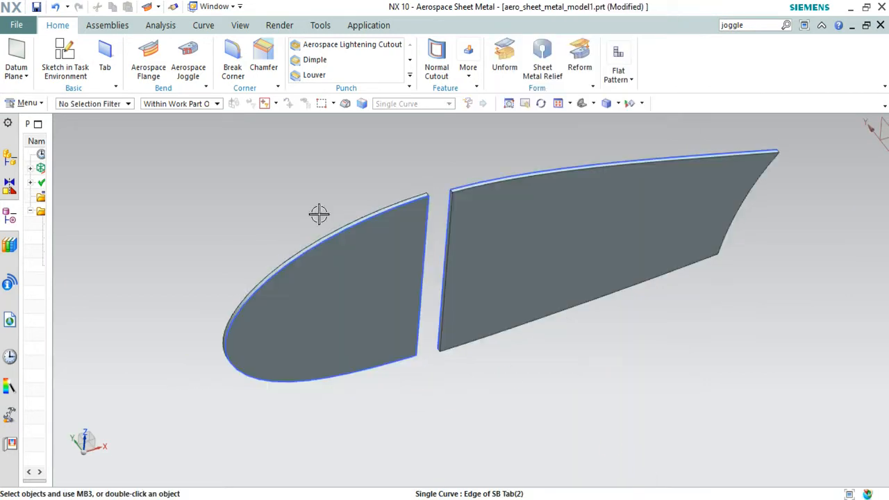
- Create an Aerospace Flange along the nose tab's curved edge, 20 mm long at 90°, with Square bend relief and Material Inside inset
{"action": "scroll", "coordinate": [327, 233], "scroll_direction": "up", "scroll_amount": 2}
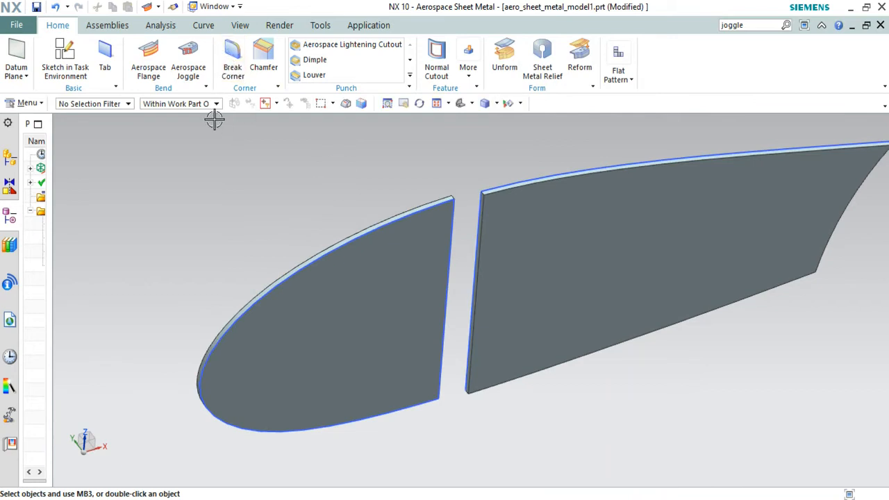
{"action": "scroll", "coordinate": [416, 226], "scroll_direction": "up", "scroll_amount": 3}
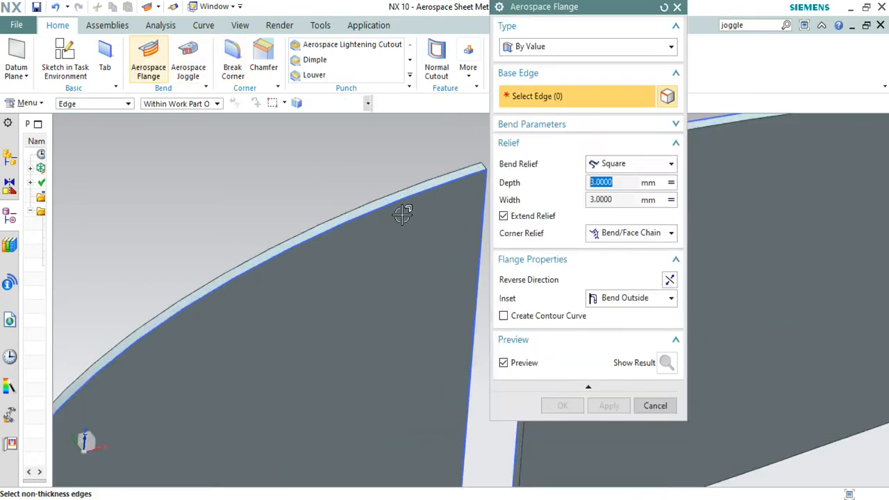
{"action": "left_click", "coordinate": [411, 207]}
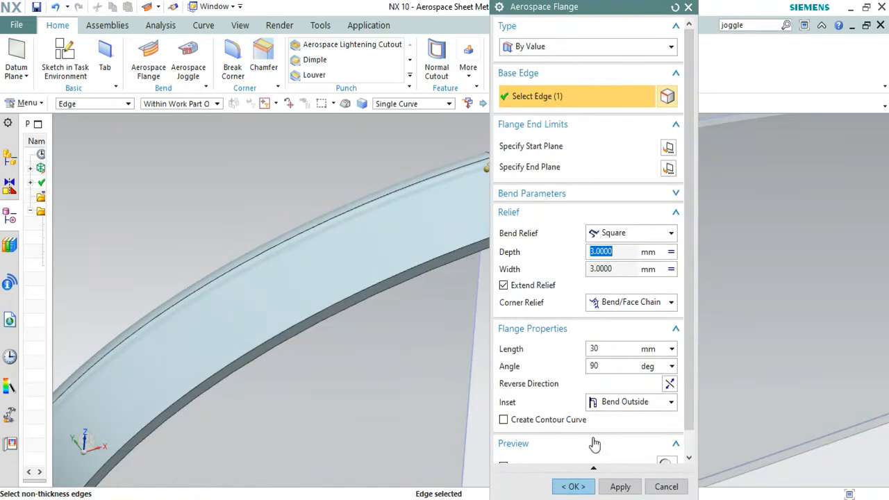
{"action": "left_click", "coordinate": [594, 349]}
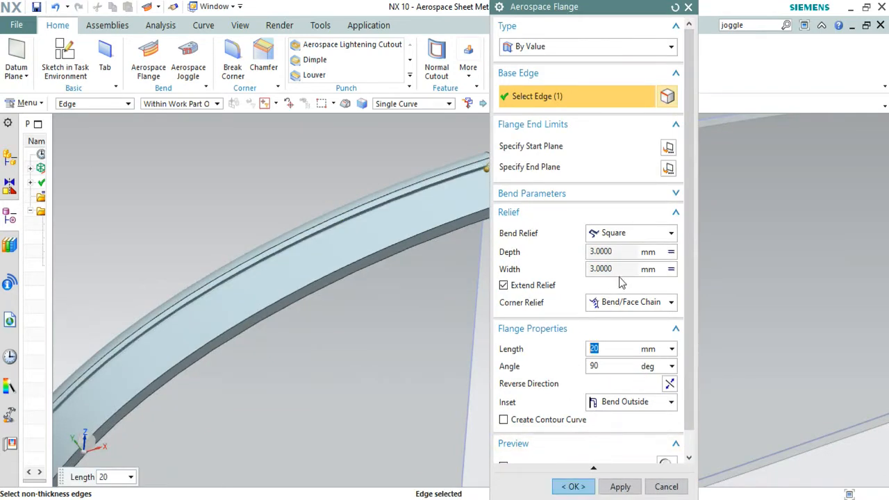
{"action": "left_click", "coordinate": [620, 239]}
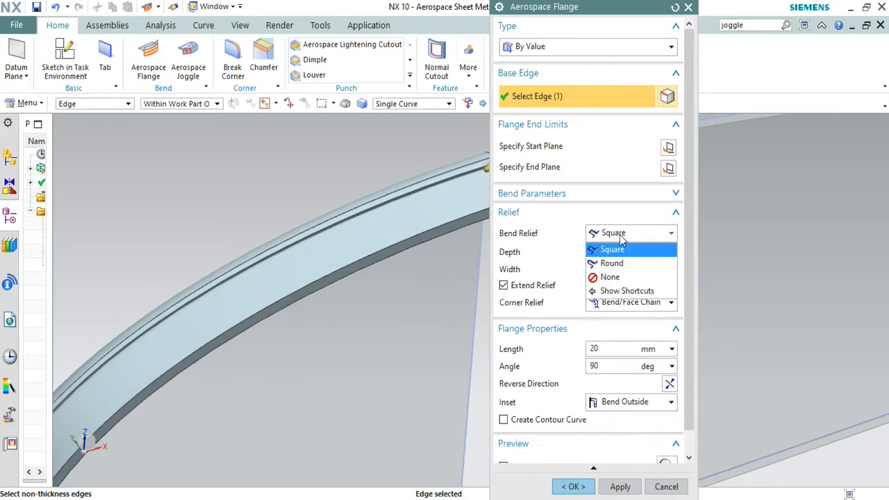
{"action": "left_click", "coordinate": [623, 236]}
{"action": "left_click", "coordinate": [650, 400]}
{"action": "left_click", "coordinate": [649, 402]}
{"action": "left_click", "coordinate": [644, 418]}
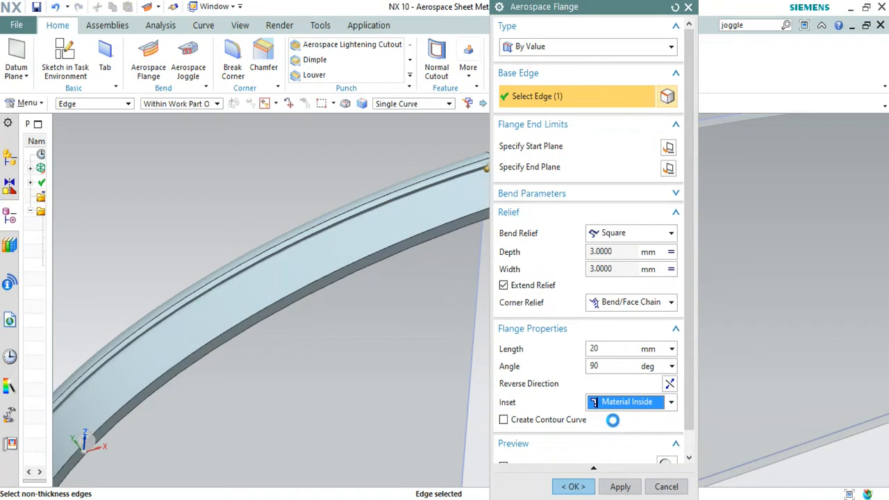
{"action": "left_click", "coordinate": [590, 486]}
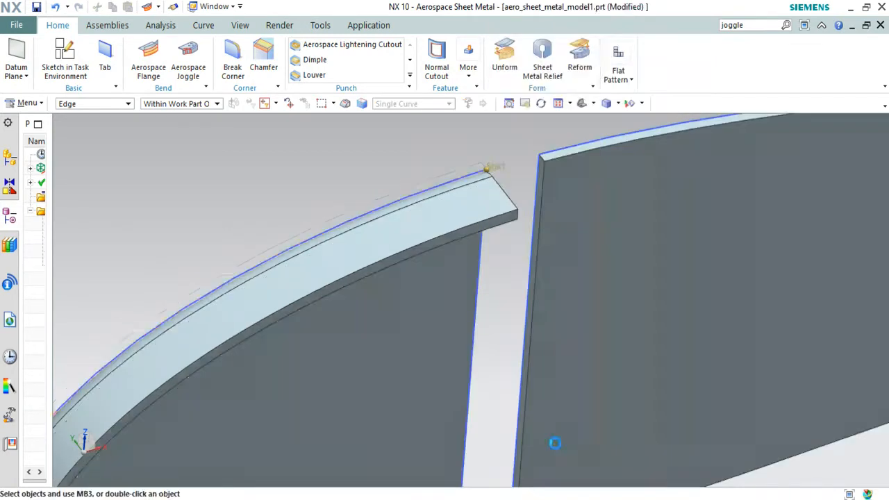
- Edit the nose tab's flange and set its length to 15 mm
{"action": "scroll", "coordinate": [474, 337], "scroll_direction": "down", "scroll_amount": 5}
{"action": "middle_click_drag", "start_coordinate": [506, 319], "coordinate": [502, 301]}
{"action": "scroll", "coordinate": [504, 295], "scroll_direction": "up", "scroll_amount": 3}
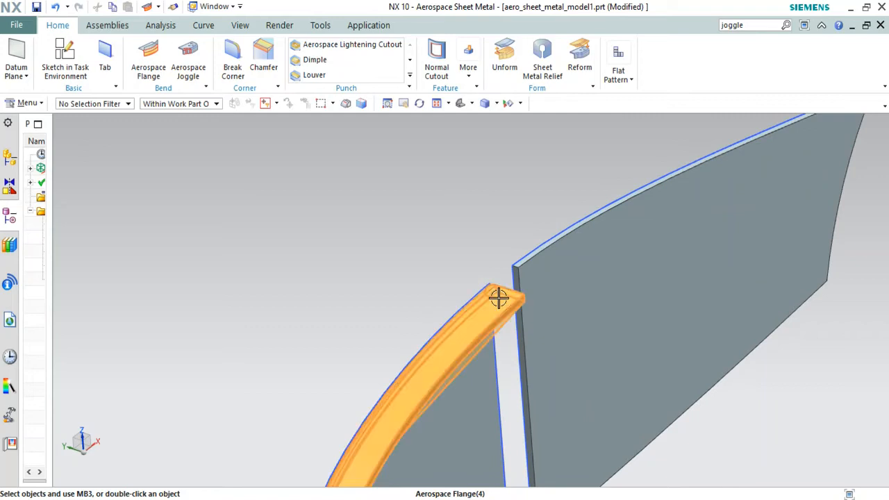
{"action": "double_click", "coordinate": [497, 300]}
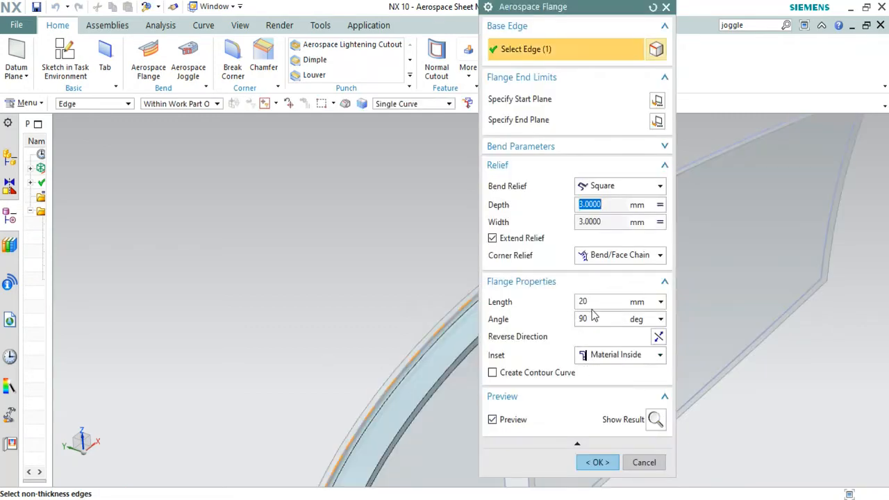
{"action": "left_click", "coordinate": [585, 303]}
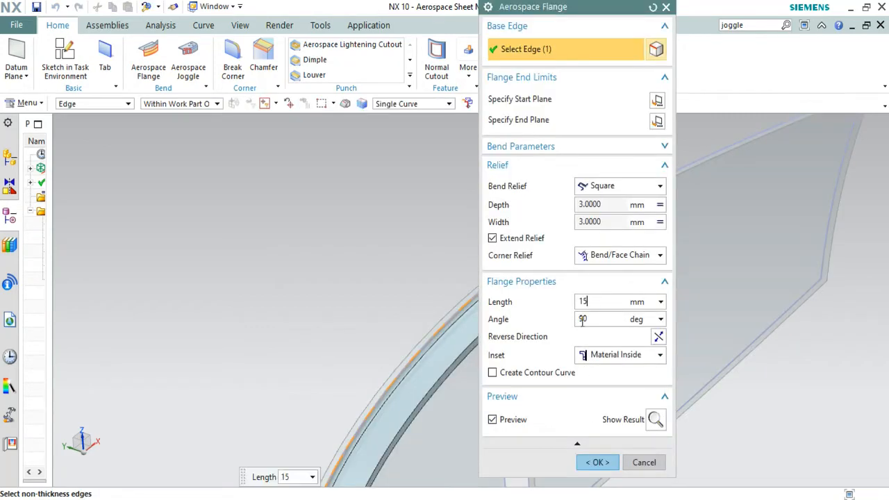
{"action": "type", "text": "15"}
{"action": "key", "text": "Return"}
{"action": "left_click", "coordinate": [599, 462]}
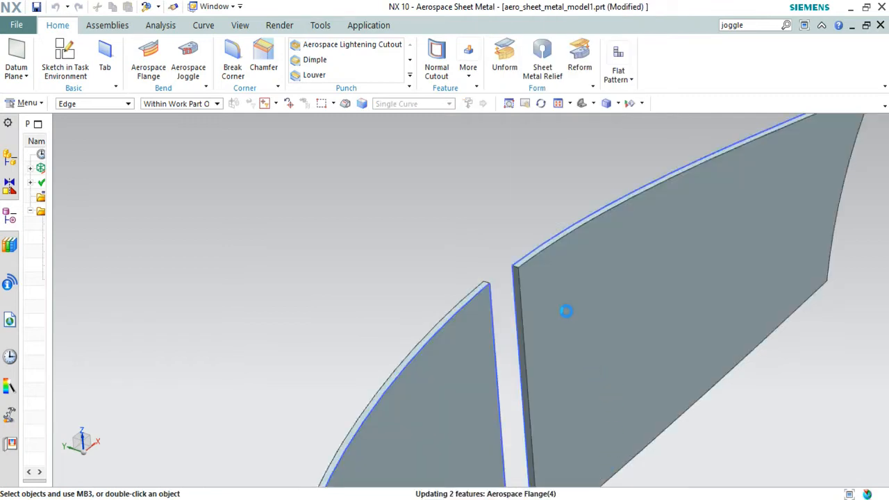
{"action": "scroll", "coordinate": [566, 311], "scroll_direction": "down", "scroll_amount": 5}
{"action": "middle_click_drag", "start_coordinate": [569, 312], "coordinate": [591, 341]}
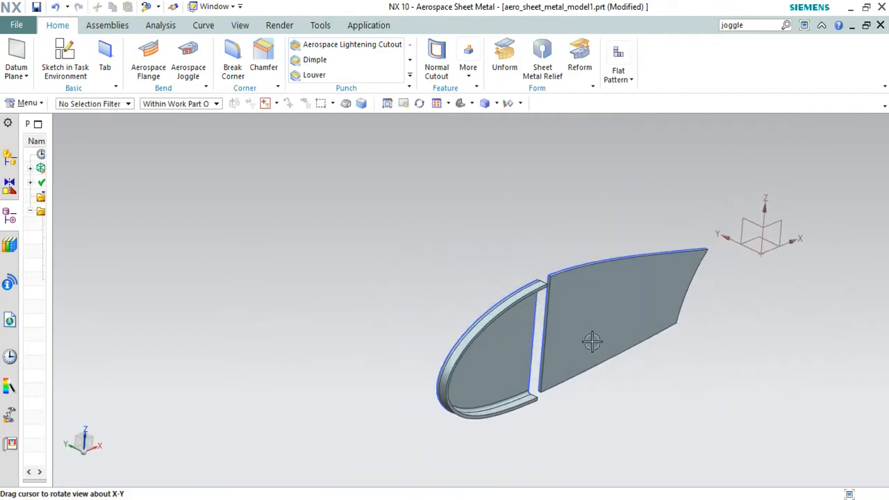
{"action": "scroll", "coordinate": [663, 336], "scroll_direction": "up", "scroll_amount": 2}
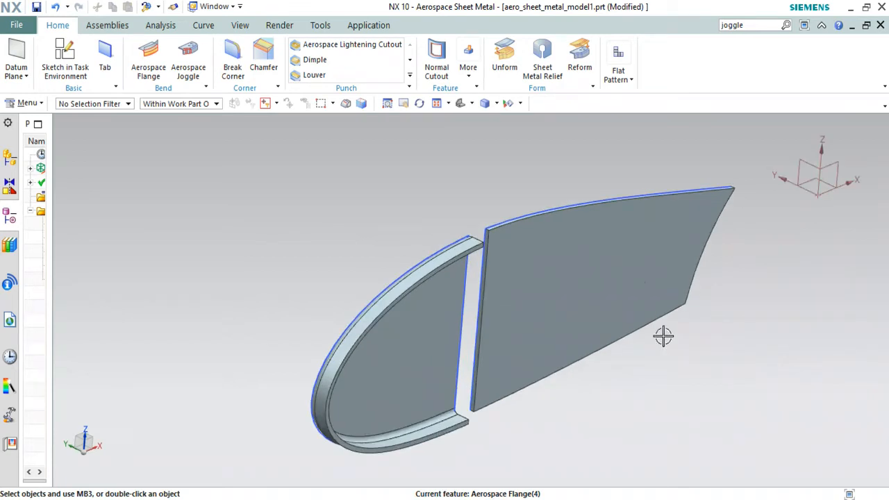
- Reduce the part's material thickness in the Aerospace Sheet Metal preferences
{"action": "left_click", "coordinate": [28, 104]}
{"action": "mouse_move", "coordinate": [66, 259]}
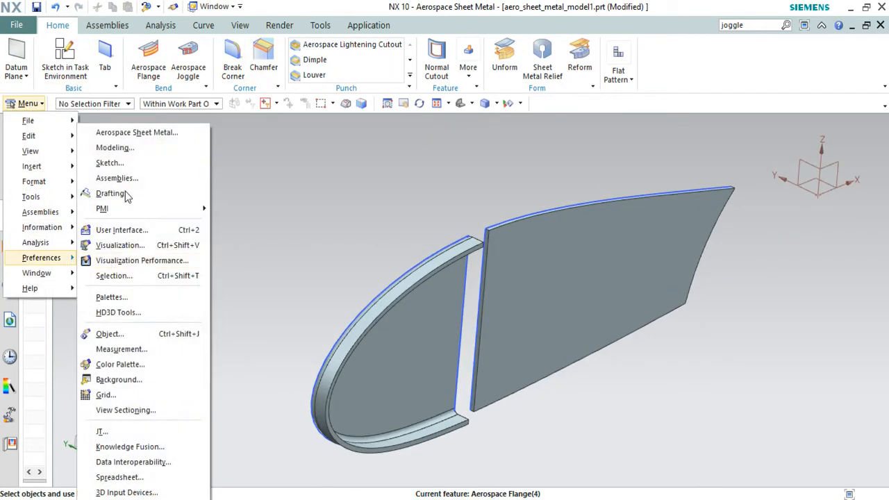
{"action": "left_click", "coordinate": [122, 136]}
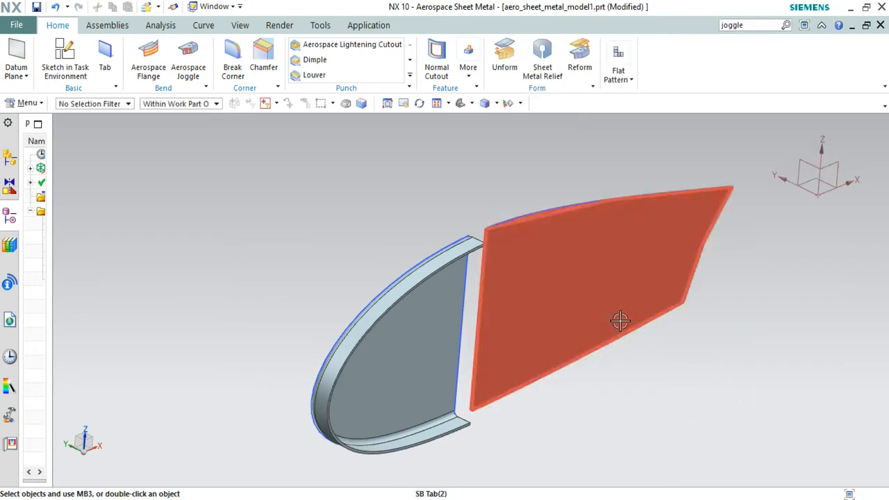
- Create an Aerospace Flange along the rear tab's upper curved edge, under 20 mm long at 90°, with Material Inside inset
{"action": "mouse_move", "coordinate": [620, 318]}
{"action": "middle_mouse_down"}
{"action": "mouse_move", "coordinate": [552, 269]}
{"action": "mouse_move", "coordinate": [609, 328]}
{"action": "middle_mouse_up"}
{"action": "scroll", "coordinate": [593, 298], "scroll_direction": "up", "scroll_amount": 4}
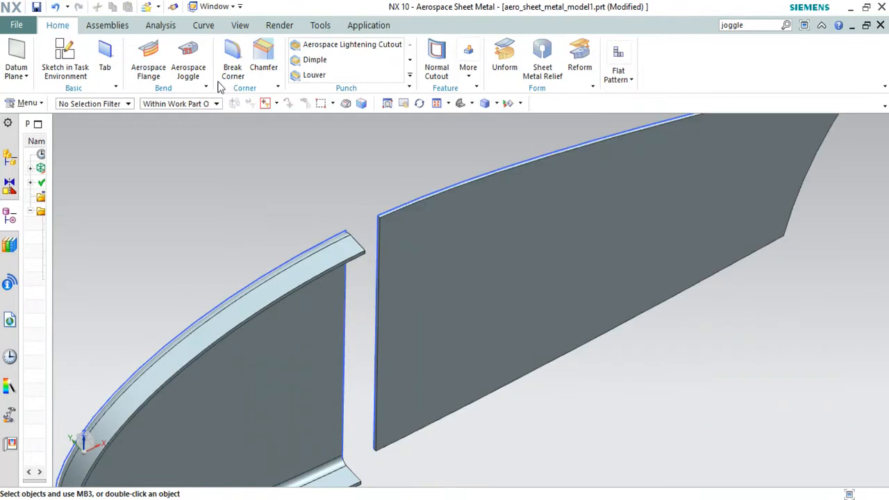
{"action": "left_click", "coordinate": [148, 59]}
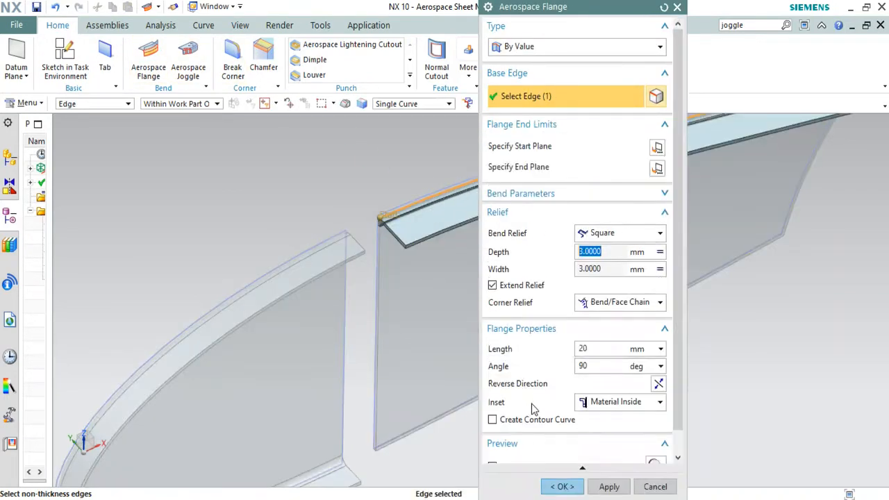
{"action": "left_click", "coordinate": [597, 348]}
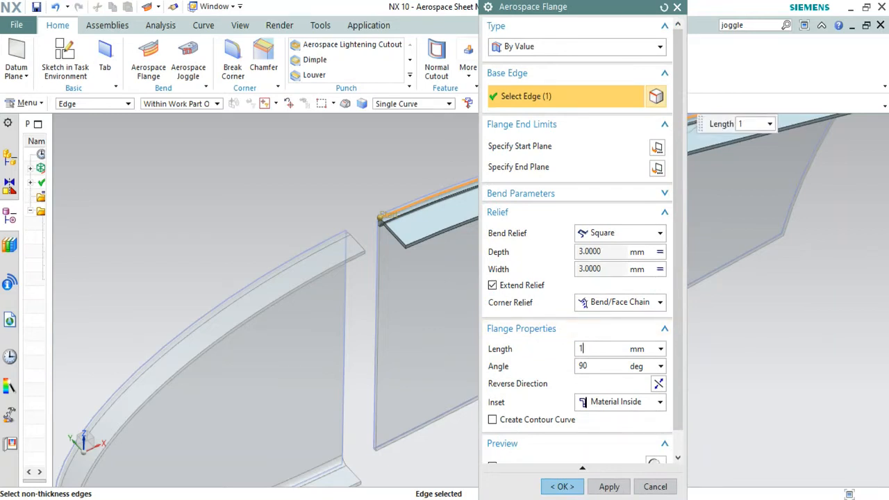
{"action": "left_click", "coordinate": [569, 487]}
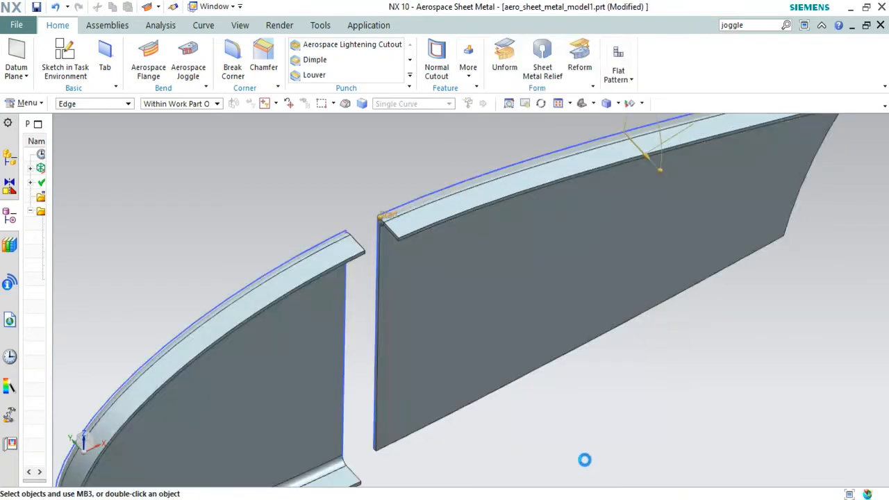
- Create a matching Aerospace Flange along the rear tab's lower edge
{"action": "middle_click_drag", "start_coordinate": [565, 347], "coordinate": [535, 303]}
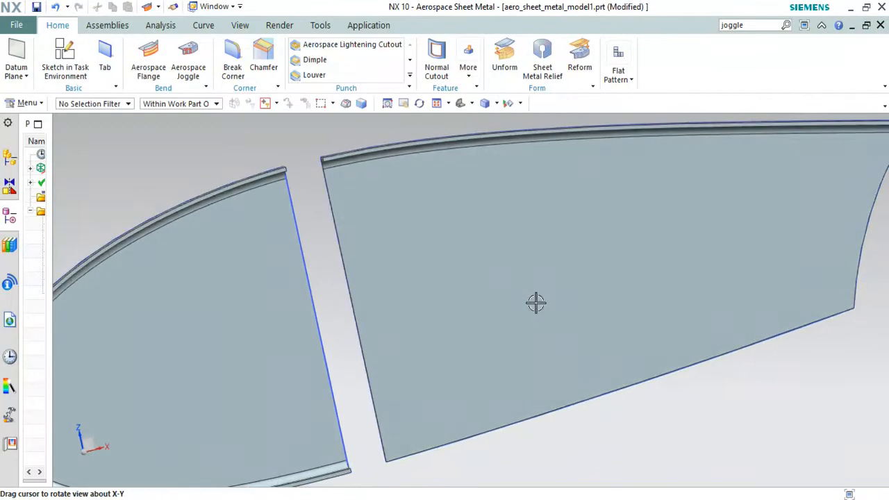
{"action": "scroll", "coordinate": [570, 311], "scroll_direction": "down", "scroll_amount": 3}
{"action": "scroll", "coordinate": [576, 327], "scroll_direction": "up", "scroll_amount": 3}
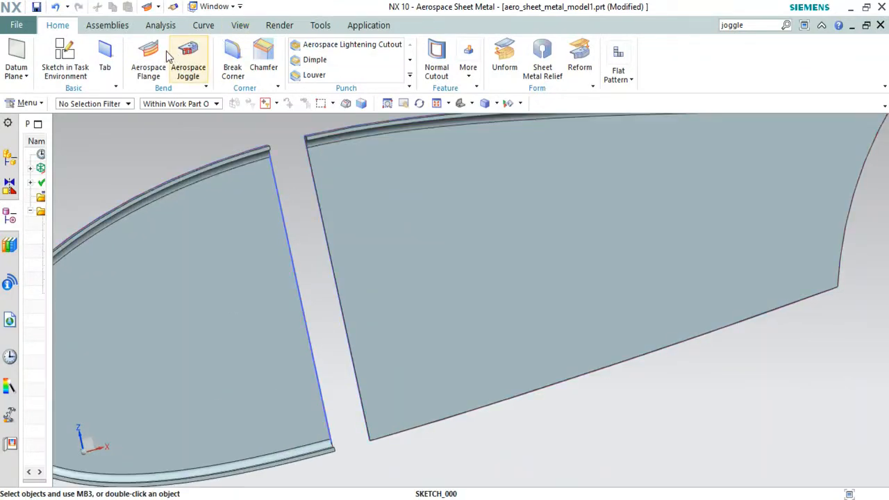
{"action": "left_click", "coordinate": [452, 410]}
{"action": "middle_click_drag", "start_coordinate": [425, 355], "coordinate": [533, 333]}
{"action": "left_click", "coordinate": [541, 486]}
{"action": "middle_click_drag", "start_coordinate": [443, 320], "coordinate": [667, 350]}
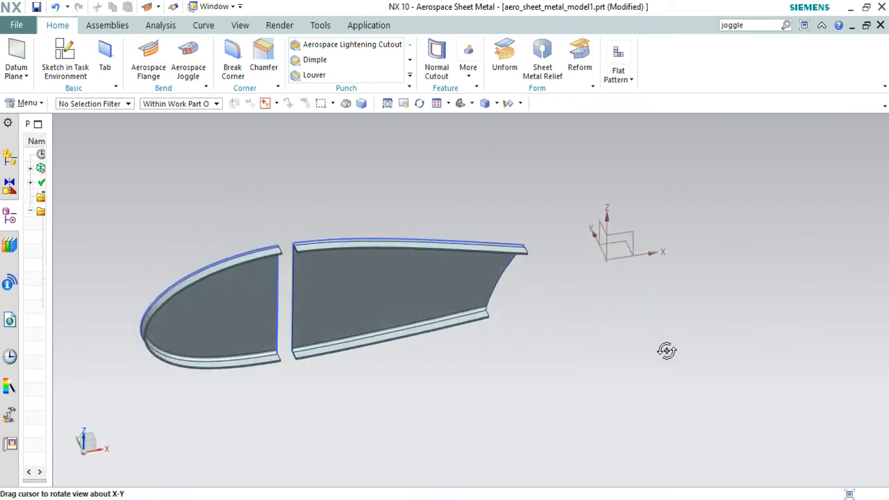
- Create an At Distance datum plane from the rear tab's front end face, offset slightly less than 30 mm into the tab
{"action": "scroll", "coordinate": [523, 309], "scroll_direction": "up", "scroll_amount": 2}
{"action": "scroll", "coordinate": [579, 235], "scroll_direction": "down", "scroll_amount": 2}
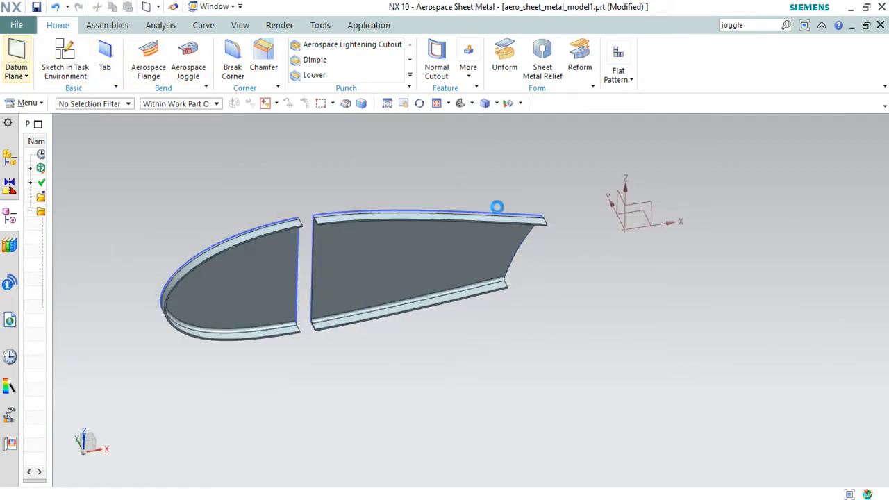
{"action": "scroll", "coordinate": [319, 222], "scroll_direction": "up", "scroll_amount": 5}
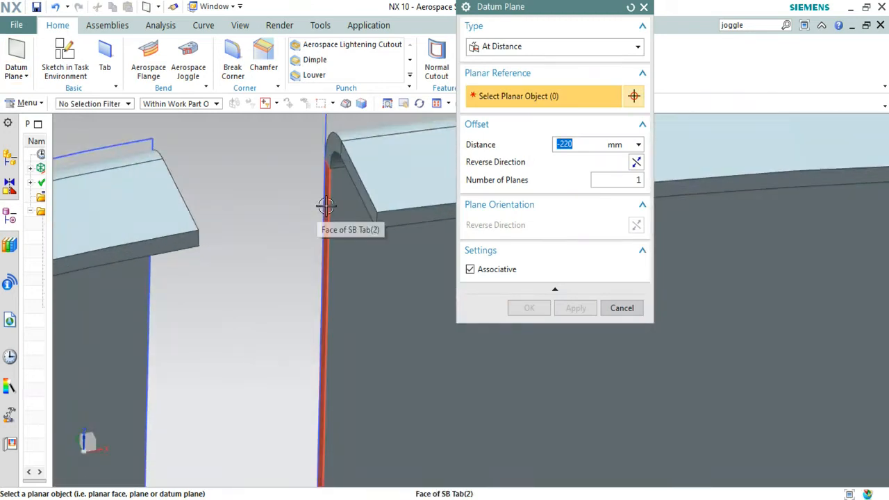
{"action": "left_click", "coordinate": [326, 206]}
{"action": "scroll", "coordinate": [319, 218], "scroll_direction": "down", "scroll_amount": 6}
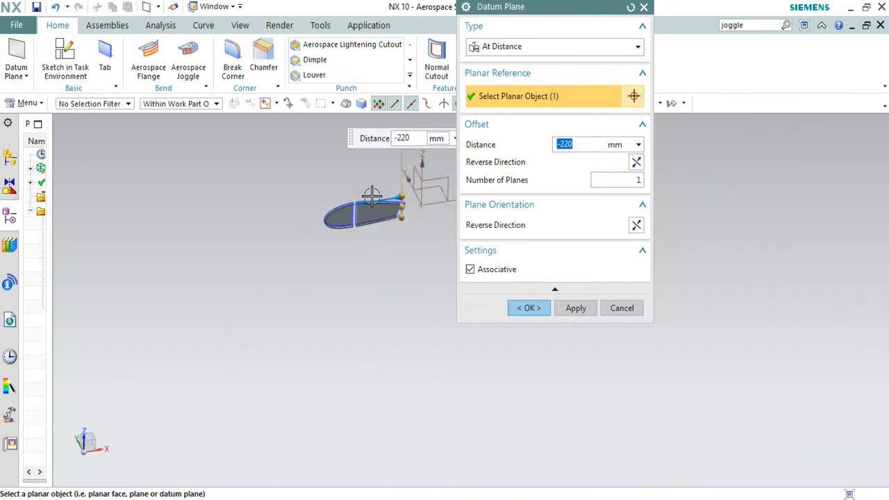
{"action": "scroll", "coordinate": [372, 195], "scroll_direction": "up", "scroll_amount": 4}
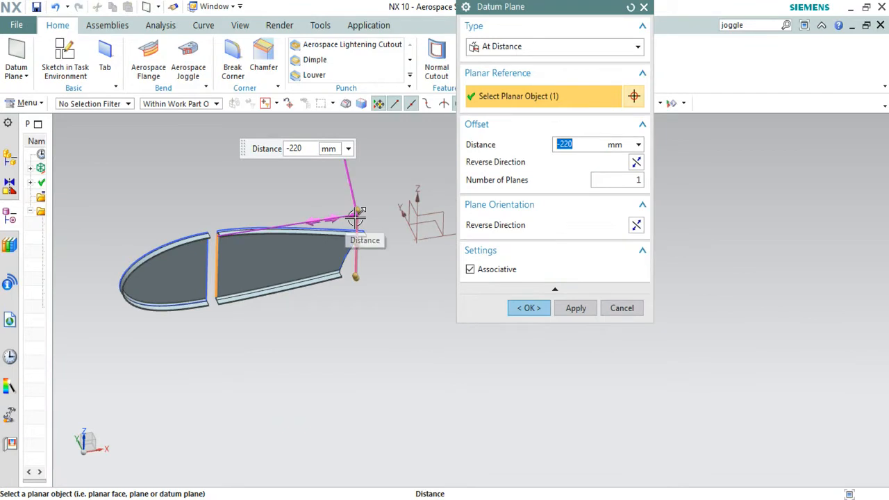
{"action": "left_click_drag", "start_coordinate": [307, 222], "coordinate": [206, 227]}
{"action": "scroll", "coordinate": [208, 228], "scroll_direction": "up", "scroll_amount": 6}
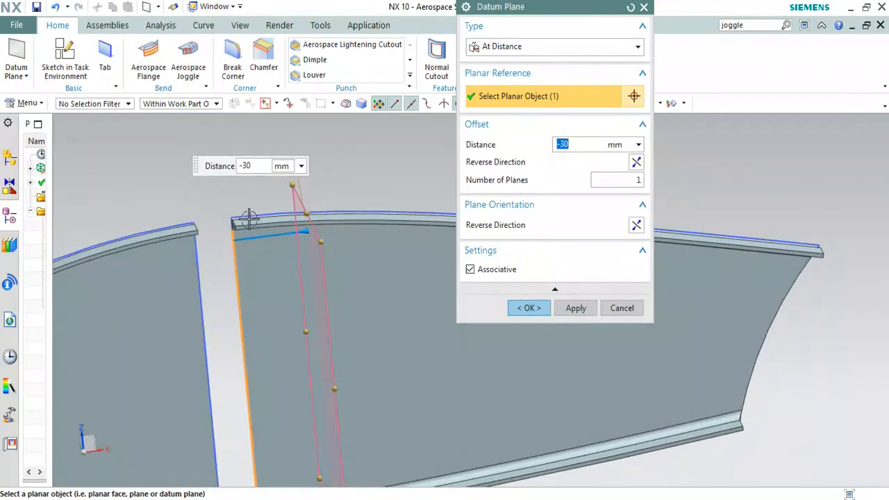
{"action": "left_click_drag", "start_coordinate": [307, 235], "coordinate": [291, 231]}
{"action": "left_click", "coordinate": [534, 309]}
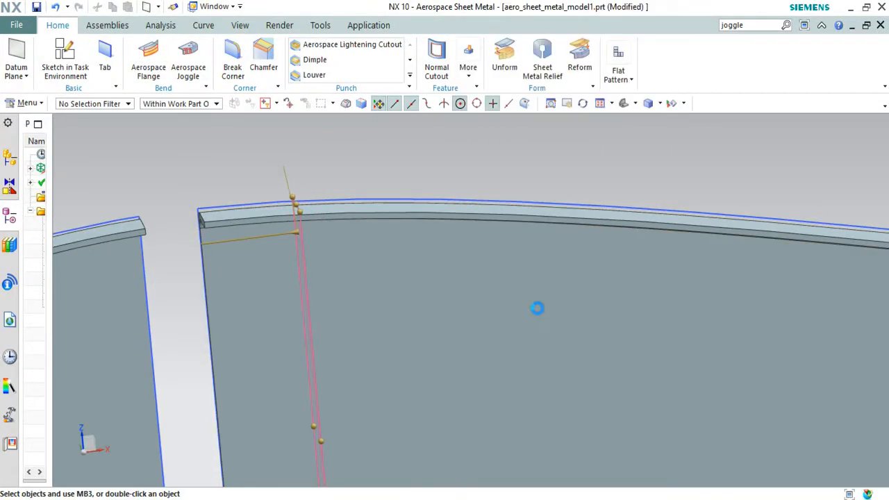
- Try a Single Aerospace Joggle on the rear tab's upper flange at the datum plane, with 5 mm depth and 10 mm runout, and undo it
{"action": "left_click", "coordinate": [188, 59]}
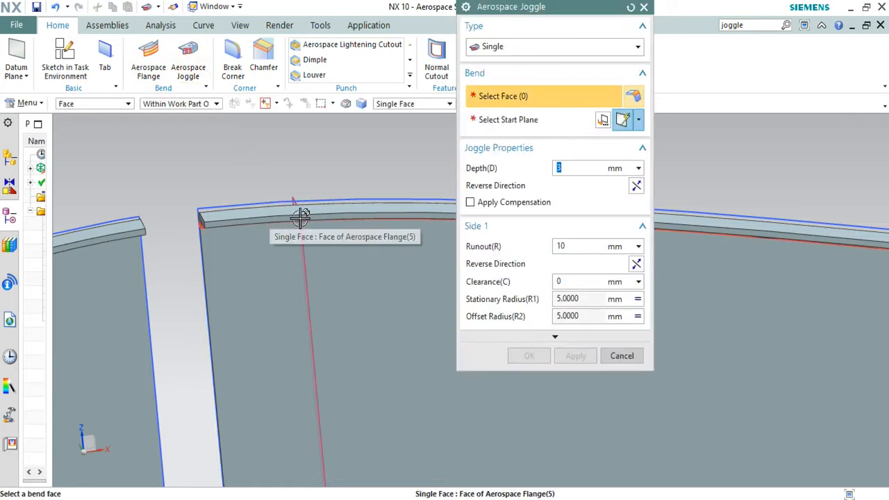
{"action": "middle_click_drag", "start_coordinate": [332, 159], "coordinate": [326, 393]}
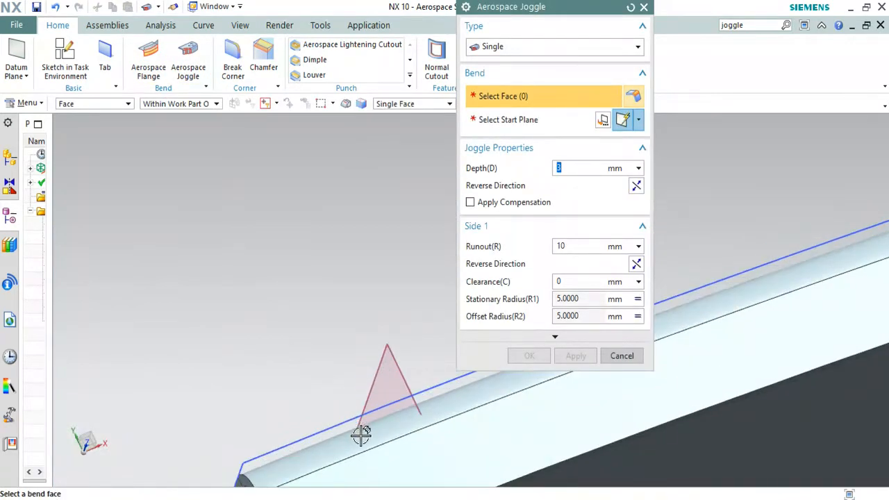
{"action": "left_click", "coordinate": [345, 404]}
{"action": "middle_click_drag", "start_coordinate": [336, 332], "coordinate": [329, 183]}
{"action": "middle_click", "coordinate": [347, 264]}
{"action": "left_click", "coordinate": [345, 230]}
{"action": "left_click_drag", "start_coordinate": [576, 167], "coordinate": [550, 163]}
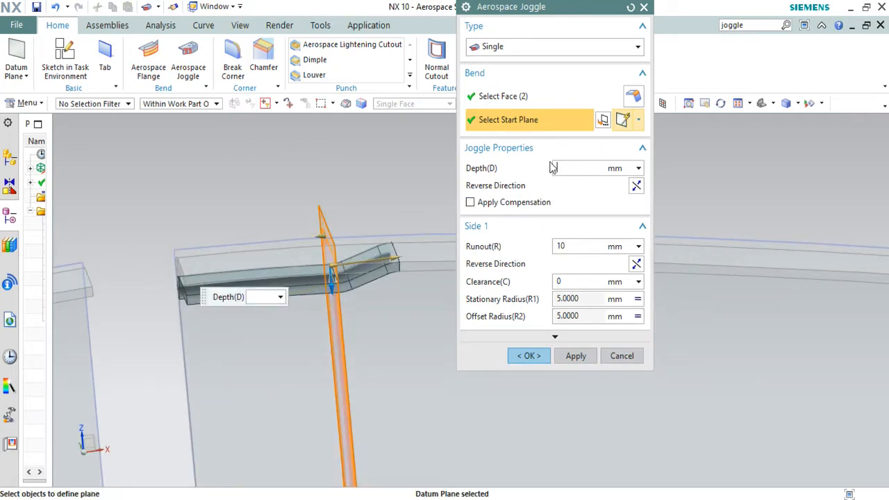
{"action": "left_click_drag", "start_coordinate": [583, 245], "coordinate": [557, 246]}
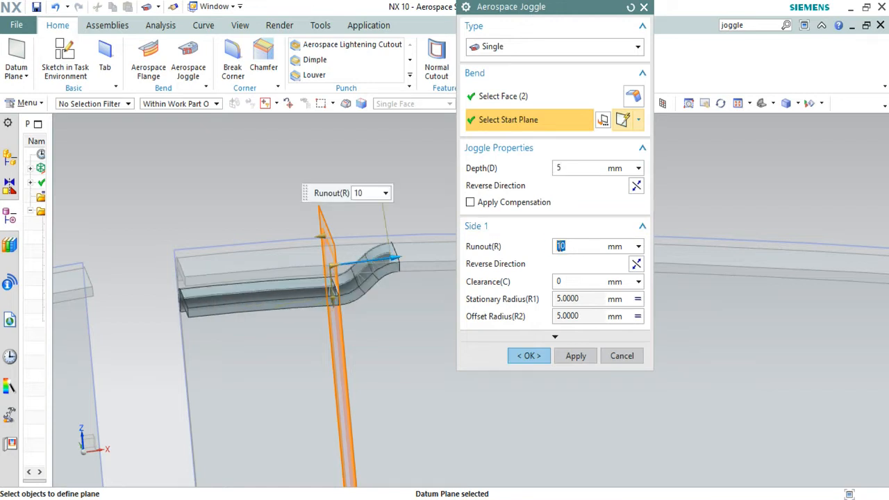
{"action": "left_click", "coordinate": [529, 355]}
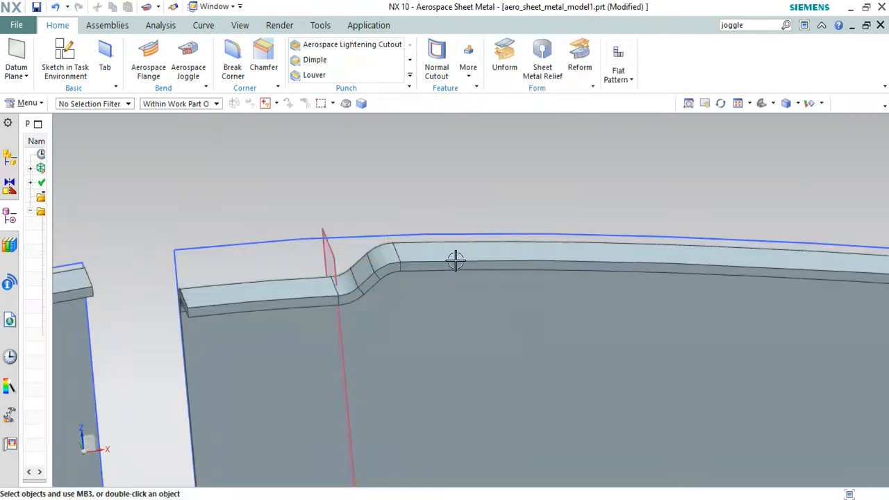
{"action": "middle_click_drag", "start_coordinate": [455, 261], "coordinate": [391, 294]}
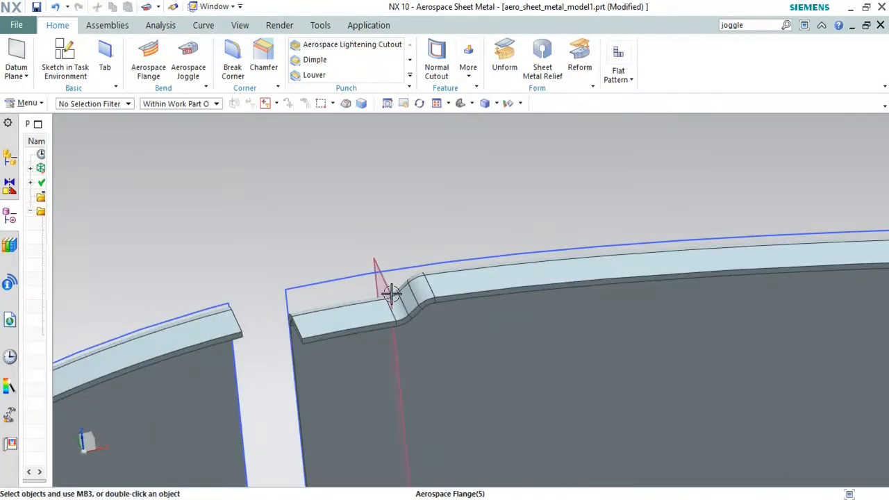
{"action": "key", "text": "ctrl+z"}
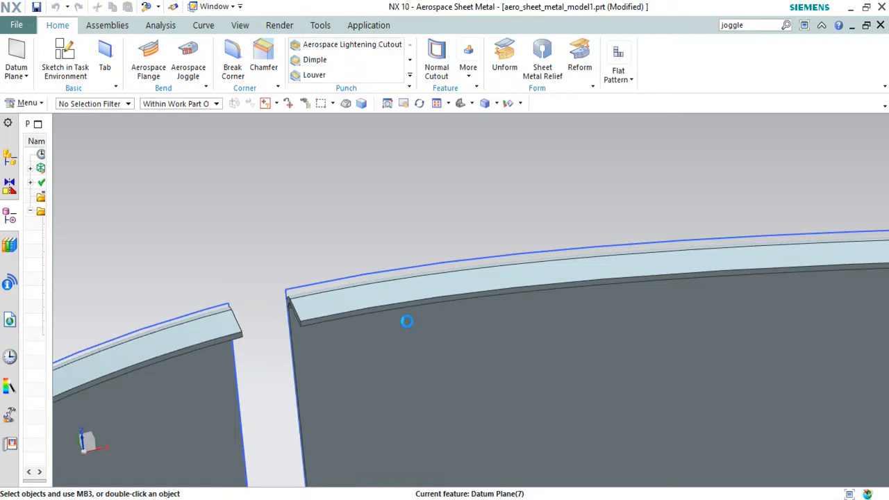
- Edit the rear tab's datum plane so its offset distance from the front end face is -20 mm
{"action": "middle_click_drag", "start_coordinate": [401, 367], "coordinate": [387, 381]}
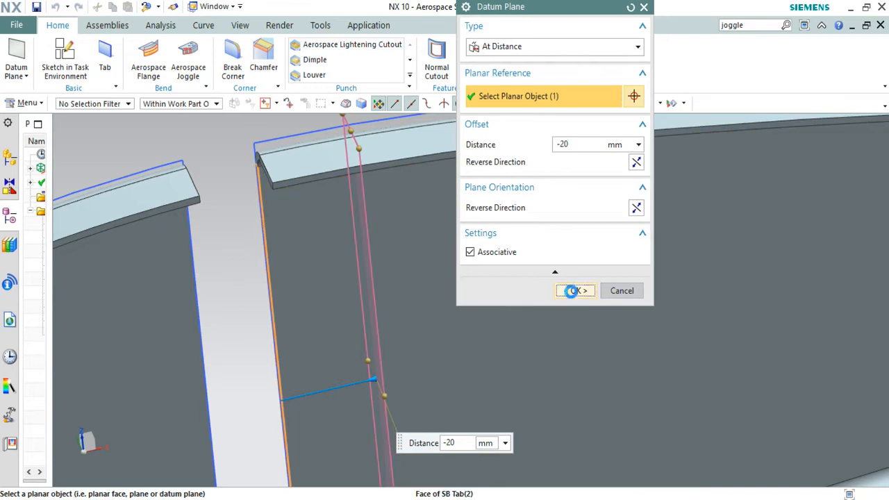
{"action": "left_click", "coordinate": [573, 290]}
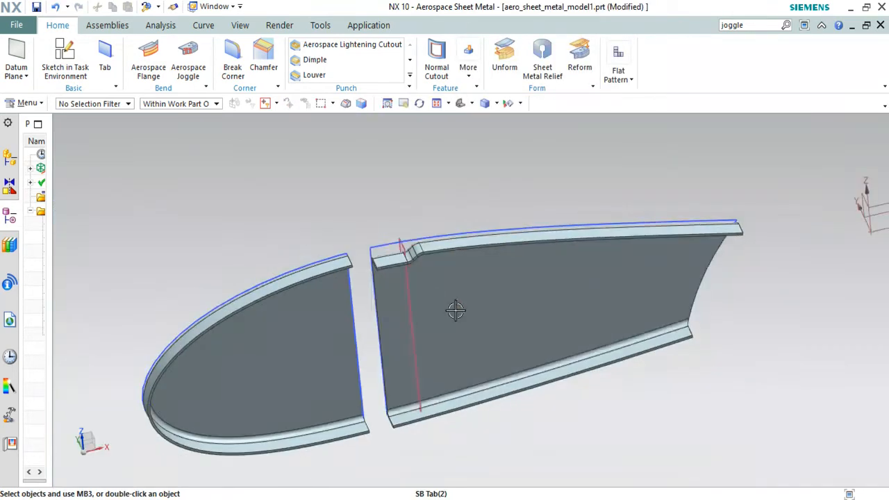
{"action": "mouse_move", "coordinate": [455, 310]}
{"action": "middle_mouse_down"}
{"action": "mouse_move", "coordinate": [432, 291]}
{"action": "mouse_move", "coordinate": [436, 304]}
{"action": "mouse_move", "coordinate": [452, 304]}
{"action": "middle_mouse_up"}
{"action": "scroll", "coordinate": [411, 375], "scroll_direction": "up", "scroll_amount": 5}
{"action": "scroll", "coordinate": [411, 375], "scroll_direction": "down", "scroll_amount": 5}
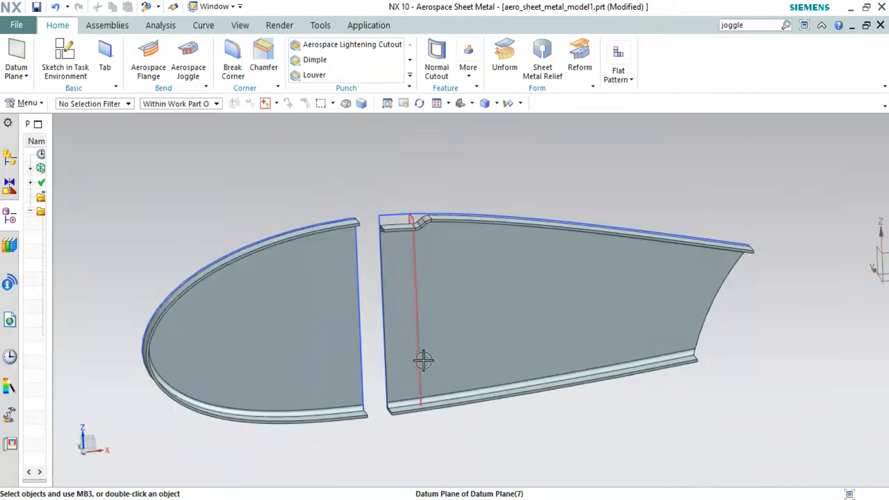
- Create a Single Aerospace Joggle on the rear tab's lower flange bend, starting at its datum plane, with 5 mm depth and 10 mm runout
{"action": "left_click", "coordinate": [188, 62]}
{"action": "middle_click_drag", "start_coordinate": [456, 412], "coordinate": [468, 341]}
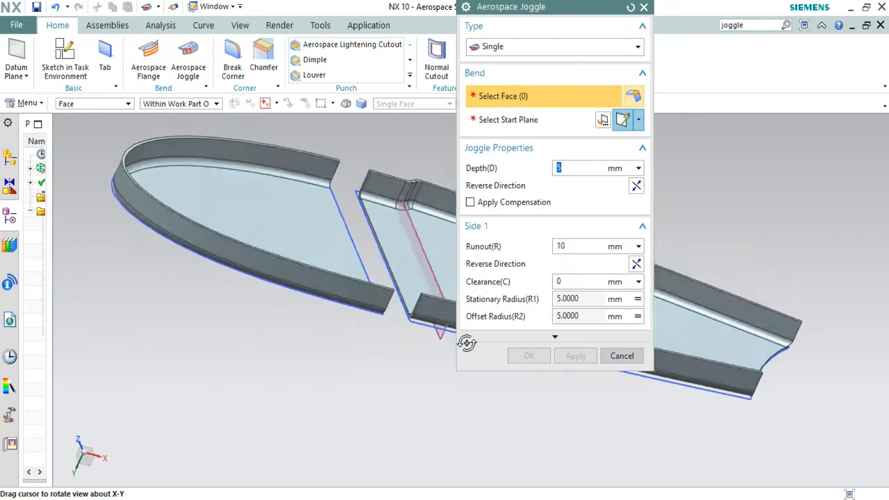
{"action": "scroll", "coordinate": [420, 255], "scroll_direction": "up", "scroll_amount": 5}
{"action": "left_click", "coordinate": [402, 320]}
{"action": "left_click", "coordinate": [367, 303]}
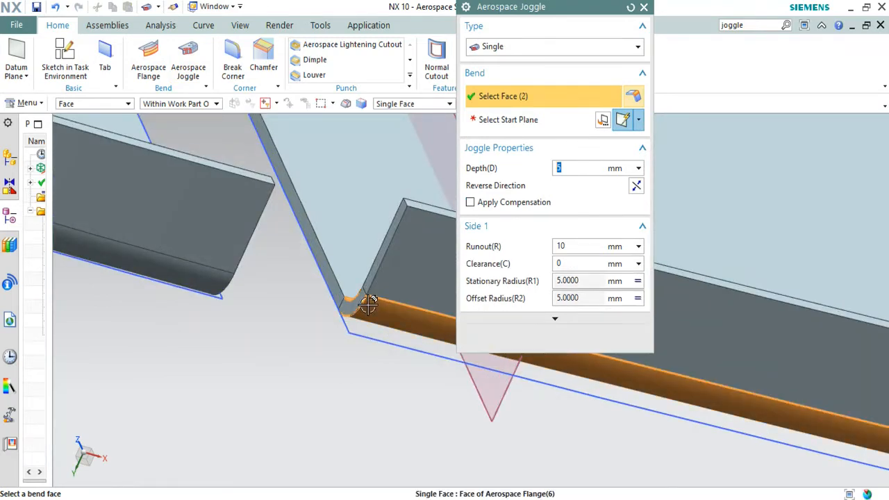
{"action": "scroll", "coordinate": [374, 316], "scroll_direction": "down", "scroll_amount": 3}
{"action": "middle_click_drag", "start_coordinate": [388, 320], "coordinate": [389, 366]}
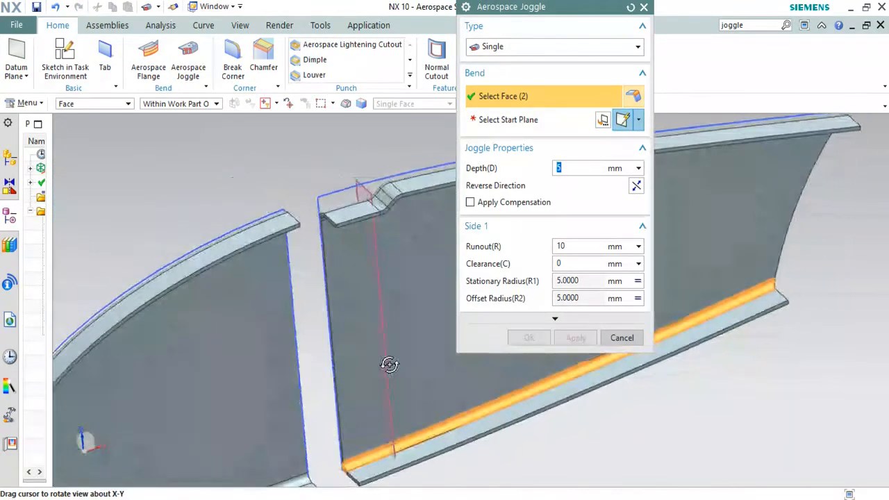
{"action": "scroll", "coordinate": [419, 371], "scroll_direction": "down", "scroll_amount": 4}
{"action": "scroll", "coordinate": [406, 384], "scroll_direction": "up", "scroll_amount": 5}
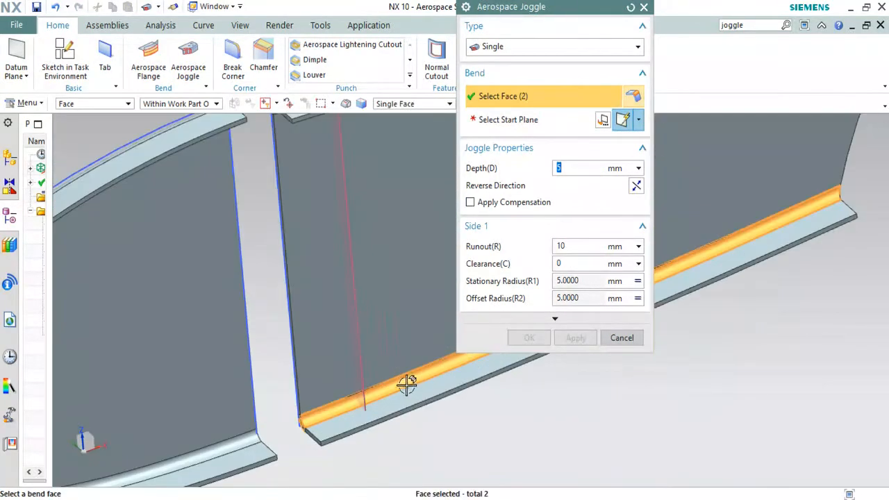
{"action": "left_click", "coordinate": [501, 123]}
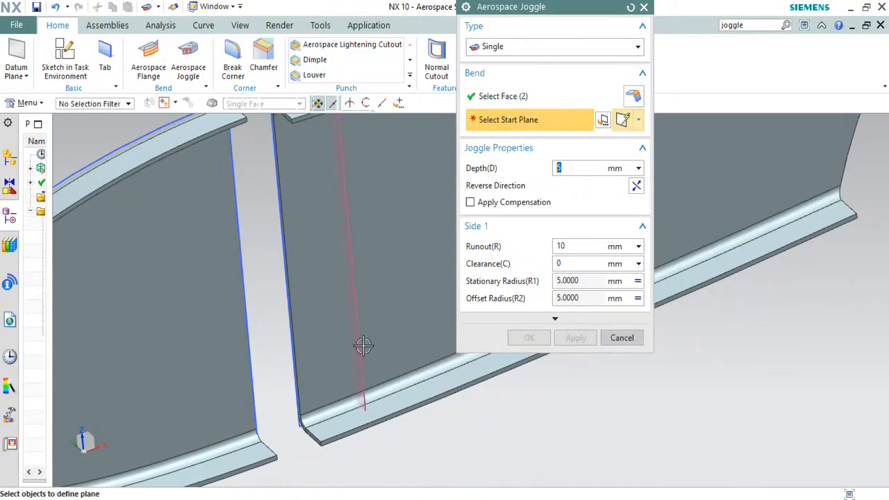
{"action": "middle_click_drag", "start_coordinate": [363, 373], "coordinate": [399, 340]}
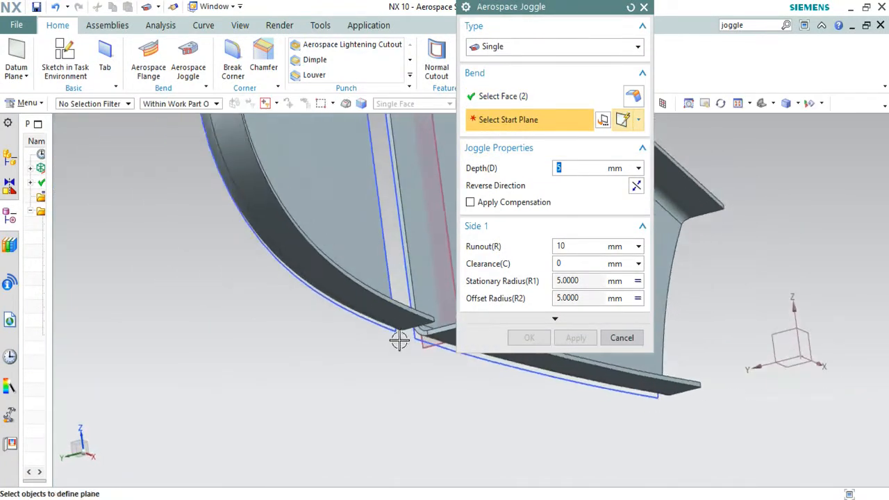
{"action": "scroll", "coordinate": [437, 298], "scroll_direction": "up", "scroll_amount": 3}
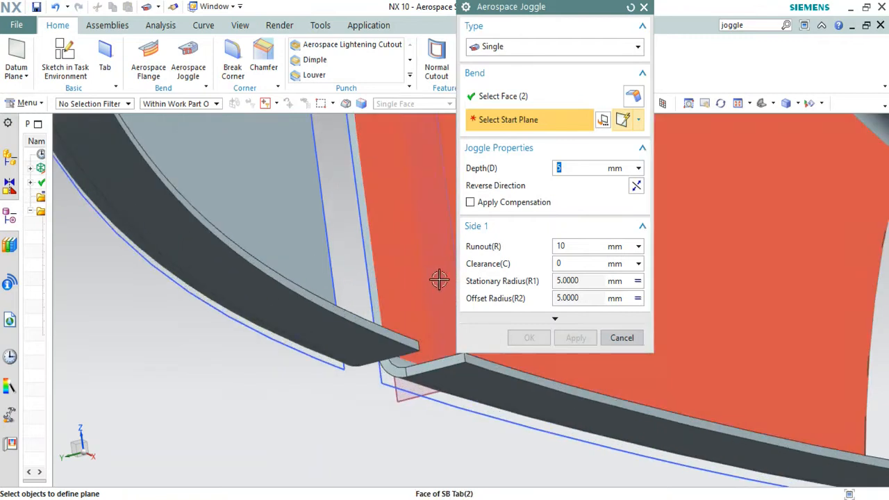
{"action": "left_click", "coordinate": [406, 401]}
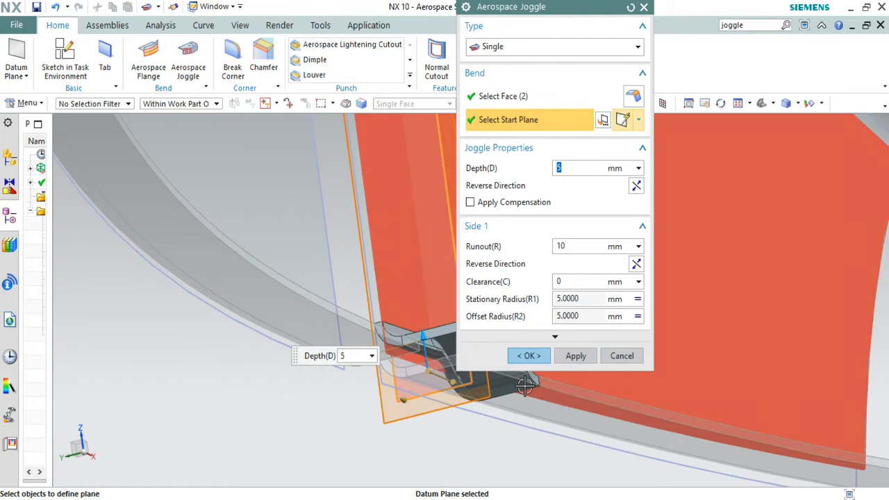
{"action": "left_click", "coordinate": [540, 357]}
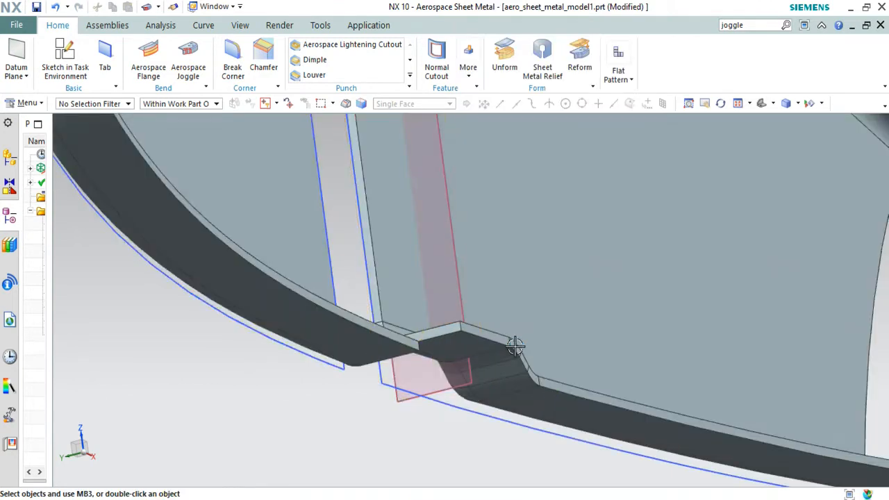
{"action": "scroll", "coordinate": [515, 343], "scroll_direction": "down", "scroll_amount": 6}
- Create an At Distance datum plane from the nose tab's rear end face, offset -18 mm into the tab
{"action": "middle_click_drag", "start_coordinate": [526, 325], "coordinate": [499, 340]}
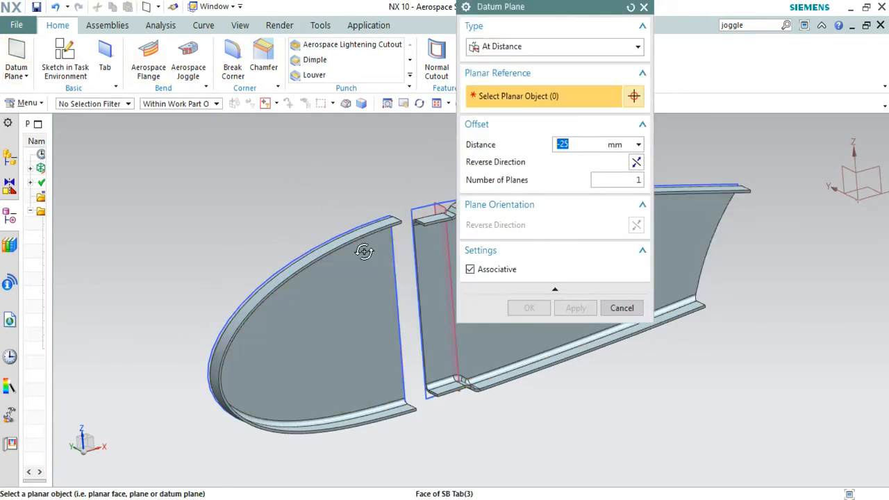
{"action": "middle_click_drag", "start_coordinate": [364, 250], "coordinate": [341, 206]}
{"action": "scroll", "coordinate": [402, 219], "scroll_direction": "up", "scroll_amount": 5}
{"action": "scroll", "coordinate": [397, 214], "scroll_direction": "up", "scroll_amount": 3}
{"action": "left_click", "coordinate": [393, 212]}
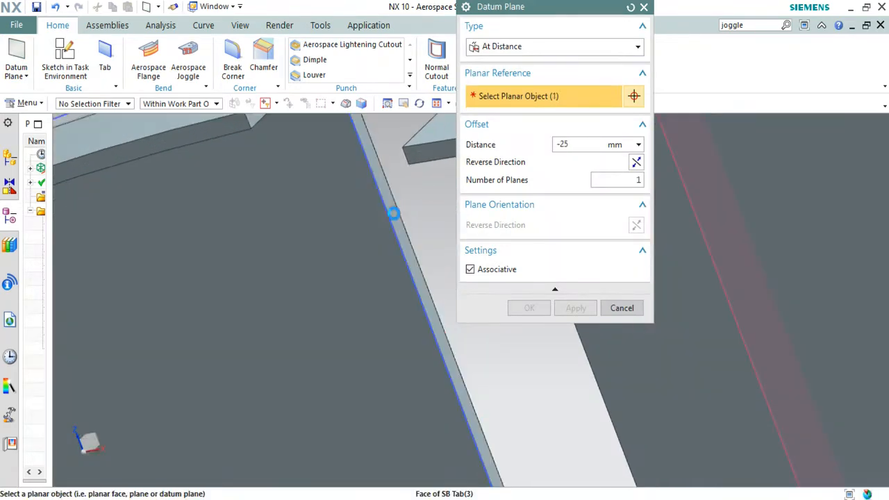
{"action": "scroll", "coordinate": [397, 252], "scroll_direction": "down", "scroll_amount": 5}
{"action": "middle_click_drag", "start_coordinate": [403, 259], "coordinate": [333, 306]}
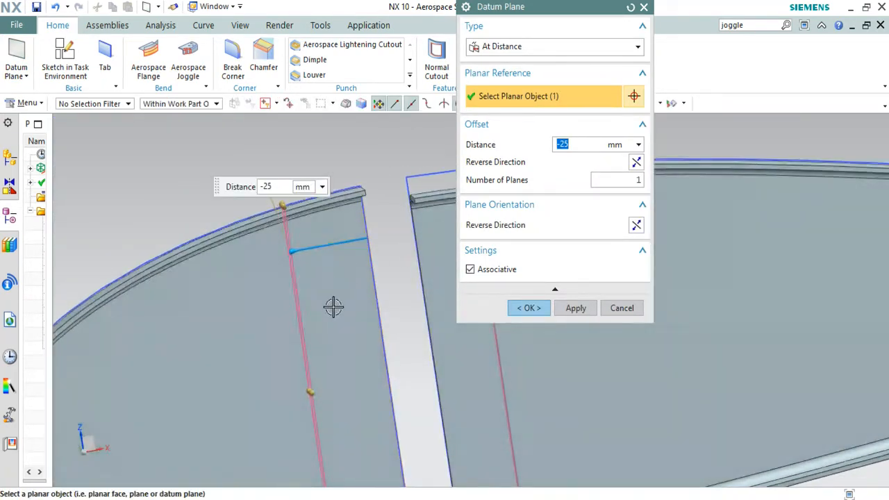
{"action": "left_click_drag", "start_coordinate": [303, 252], "coordinate": [315, 253]}
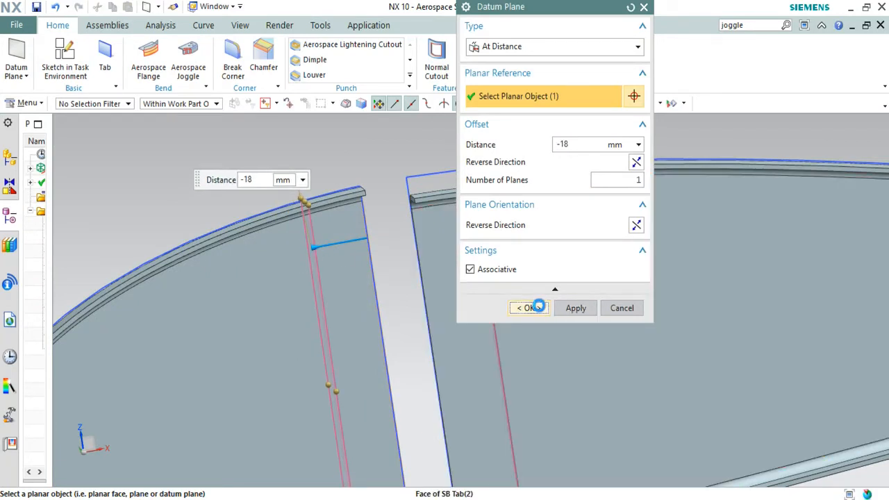
{"action": "left_click", "coordinate": [530, 307]}
- Add a Single Aerospace Joggle to the nose tab's upper flange at the nose datum plane, with 5 mm depth and 10 mm runout
{"action": "mouse_move", "coordinate": [395, 202]}
{"action": "middle_mouse_down"}
{"action": "mouse_move", "coordinate": [377, 204]}
{"action": "mouse_move", "coordinate": [390, 220]}
{"action": "mouse_move", "coordinate": [389, 194]}
{"action": "middle_mouse_up"}
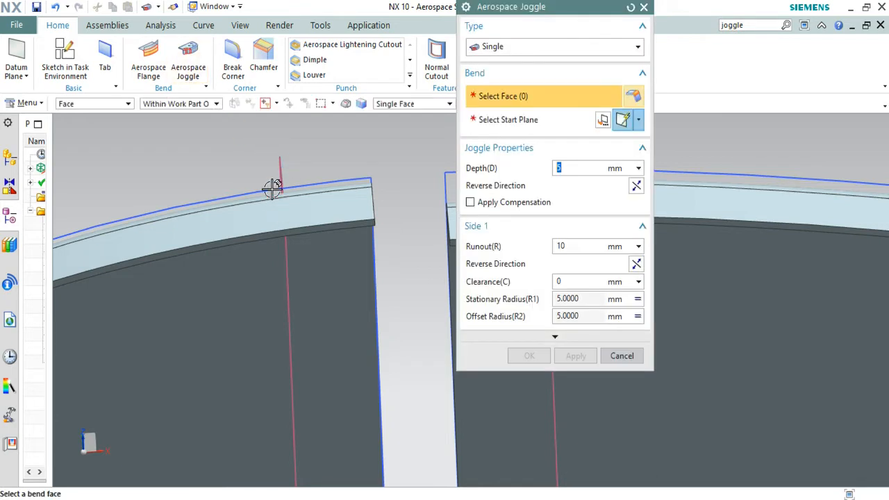
{"action": "scroll", "coordinate": [274, 188], "scroll_direction": "up", "scroll_amount": 2}
{"action": "left_click", "coordinate": [292, 200]}
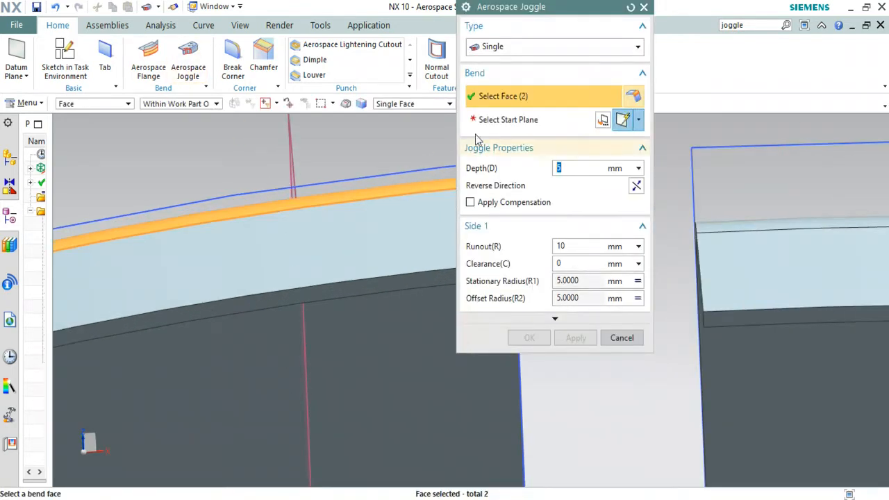
{"action": "scroll", "coordinate": [365, 186], "scroll_direction": "down", "scroll_amount": 4}
{"action": "scroll", "coordinate": [368, 186], "scroll_direction": "up", "scroll_amount": 3}
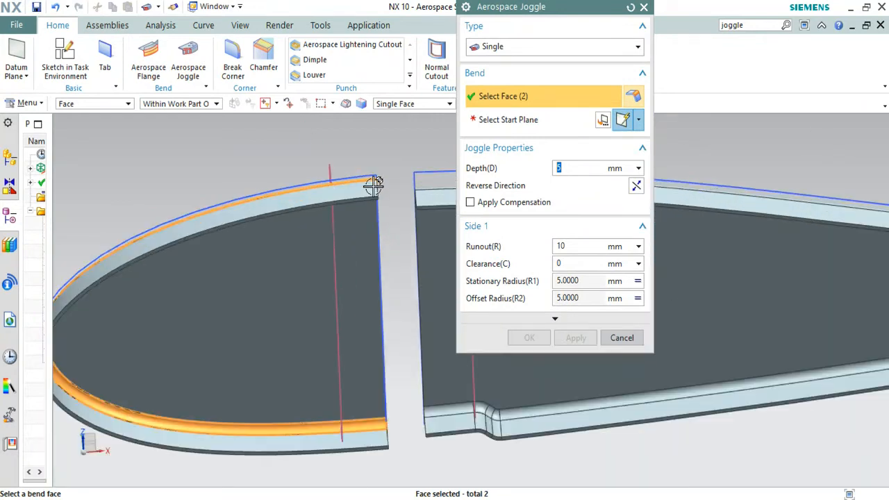
{"action": "scroll", "coordinate": [364, 182], "scroll_direction": "up", "scroll_amount": 3}
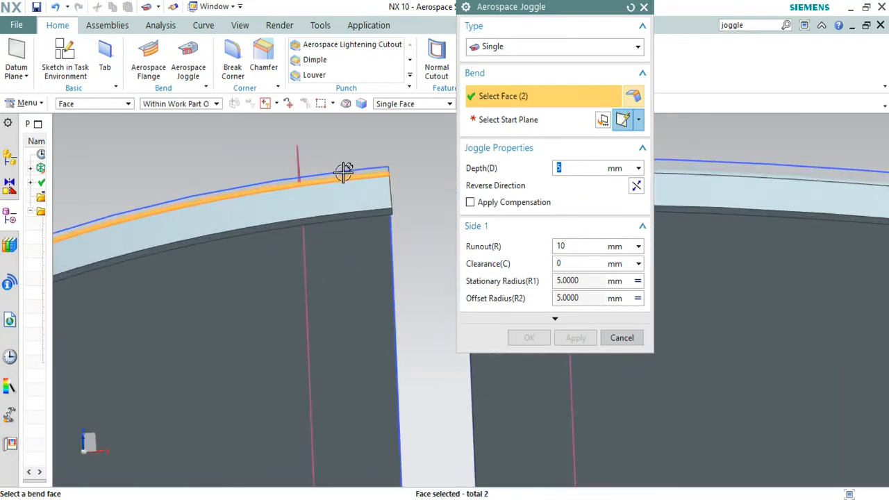
{"action": "left_click", "coordinate": [503, 122]}
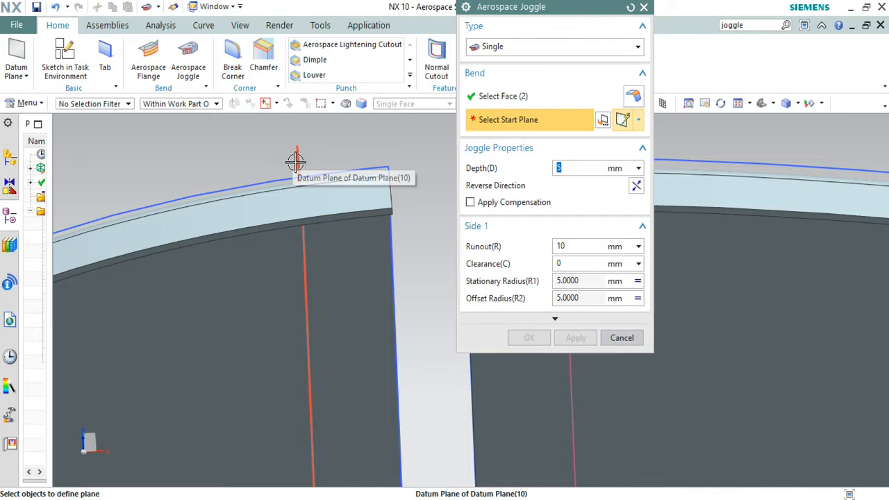
{"action": "left_click", "coordinate": [295, 162]}
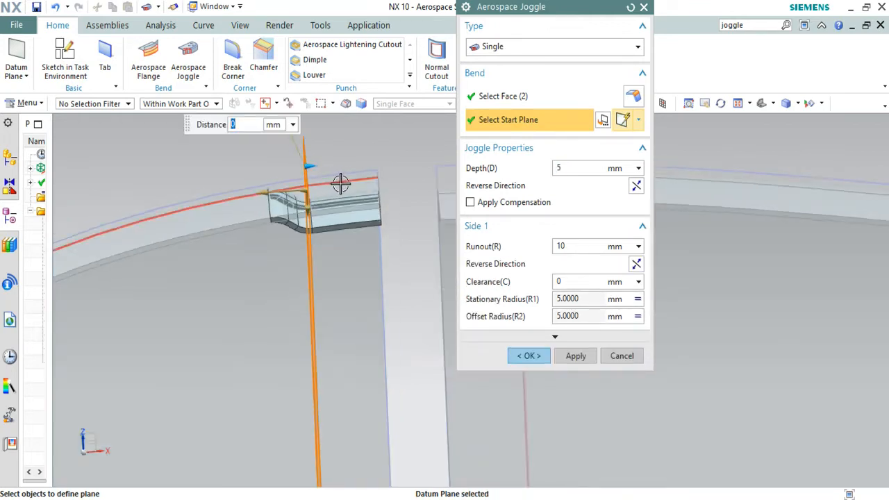
{"action": "scroll", "coordinate": [347, 215], "scroll_direction": "down", "scroll_amount": 3}
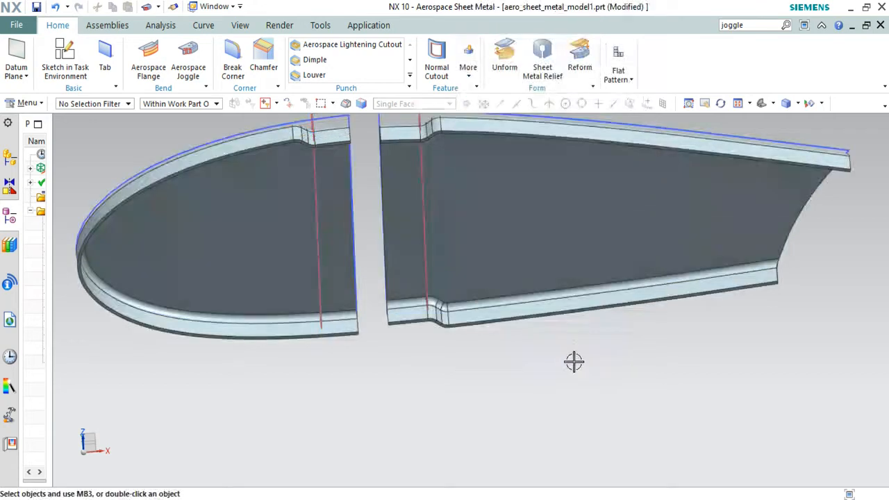
{"action": "scroll", "coordinate": [545, 321], "scroll_direction": "down", "scroll_amount": 3}
{"action": "middle_click_drag", "start_coordinate": [535, 301], "coordinate": [515, 208]}
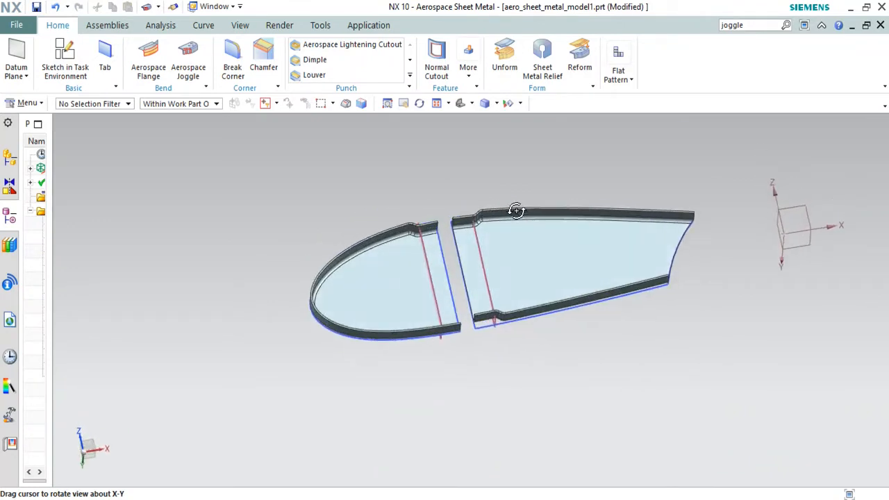
- Try a Single Aerospace Joggle on the nose tab's lower flange at the nose datum plane, with 5 mm depth and 10 mm runout
{"action": "scroll", "coordinate": [456, 293], "scroll_direction": "up", "scroll_amount": 3}
{"action": "middle_click_drag", "start_coordinate": [456, 293], "coordinate": [445, 270]}
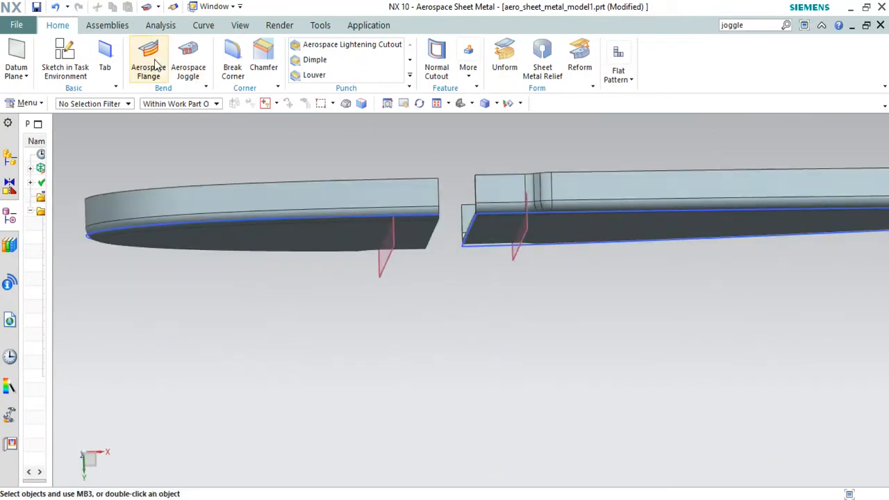
{"action": "scroll", "coordinate": [435, 208], "scroll_direction": "up", "scroll_amount": 3}
{"action": "left_click", "coordinate": [425, 207]}
{"action": "middle_click_drag", "start_coordinate": [424, 200], "coordinate": [426, 244]}
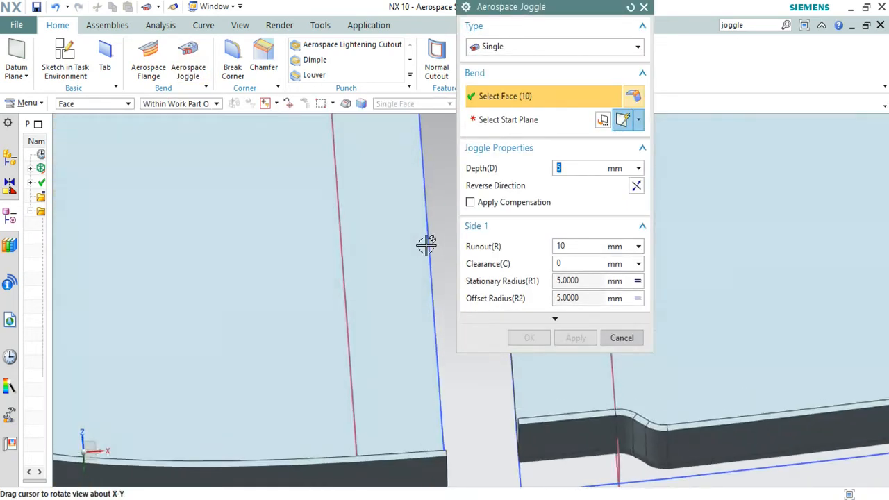
{"action": "left_click", "coordinate": [508, 128]}
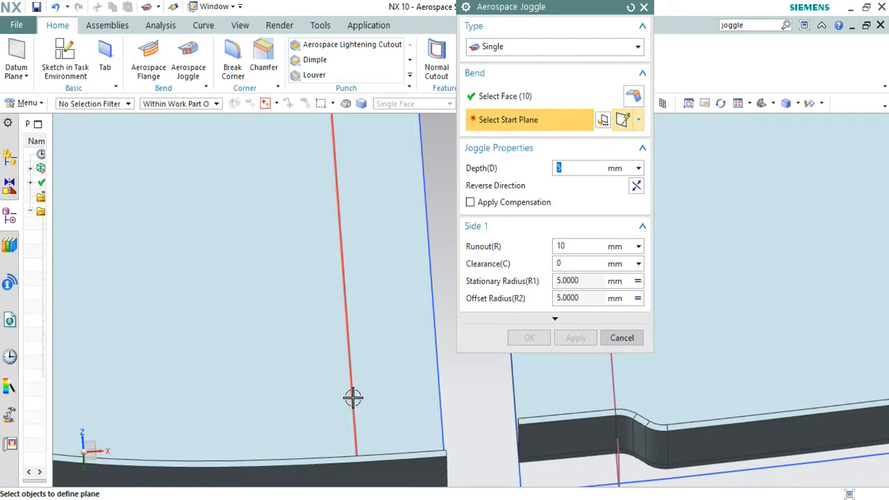
{"action": "left_click", "coordinate": [357, 397]}
{"action": "scroll", "coordinate": [403, 368], "scroll_direction": "down", "scroll_amount": 5}
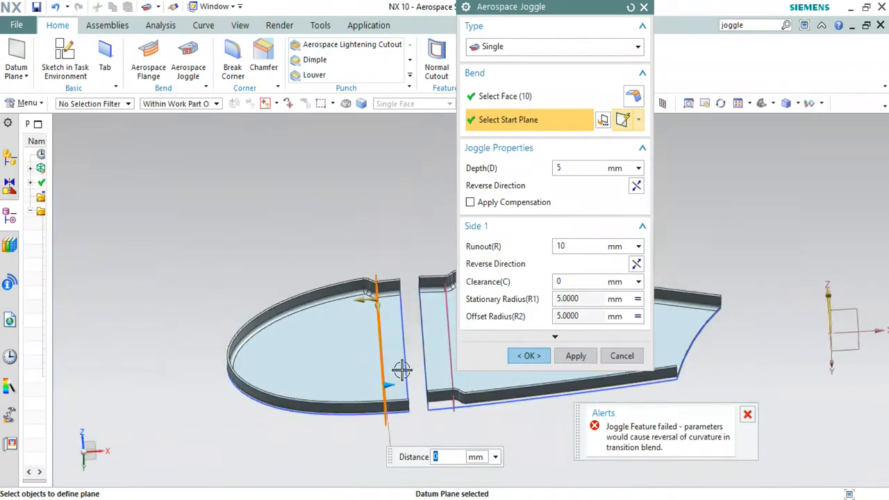
{"action": "middle_click_drag", "start_coordinate": [402, 373], "coordinate": [404, 409]}
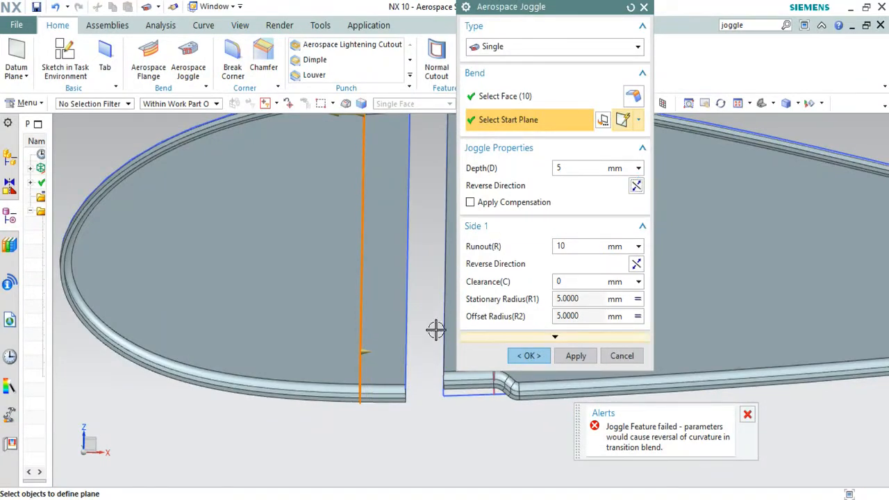
{"action": "scroll", "coordinate": [435, 330], "scroll_direction": "down", "scroll_amount": 2}
{"action": "left_click", "coordinate": [621, 356]}
- Delete the Aerospace Joggle on the rear tab's lower flange from the model history
{"action": "mouse_move", "coordinate": [536, 315]}
{"action": "middle_mouse_down"}
{"action": "mouse_move", "coordinate": [520, 301]}
{"action": "mouse_move", "coordinate": [531, 284]}
{"action": "mouse_move", "coordinate": [513, 312]}
{"action": "mouse_move", "coordinate": [544, 298]}
{"action": "mouse_move", "coordinate": [509, 304]}
{"action": "mouse_move", "coordinate": [518, 313]}
{"action": "mouse_move", "coordinate": [512, 271]}
{"action": "mouse_move", "coordinate": [561, 256]}
{"action": "mouse_move", "coordinate": [548, 263]}
{"action": "mouse_move", "coordinate": [518, 245]}
{"action": "mouse_move", "coordinate": [527, 254]}
{"action": "mouse_move", "coordinate": [516, 260]}
{"action": "mouse_move", "coordinate": [532, 247]}
{"action": "mouse_move", "coordinate": [531, 261]}
{"action": "middle_mouse_up"}
{"action": "scroll", "coordinate": [516, 272], "scroll_direction": "up", "scroll_amount": 4}
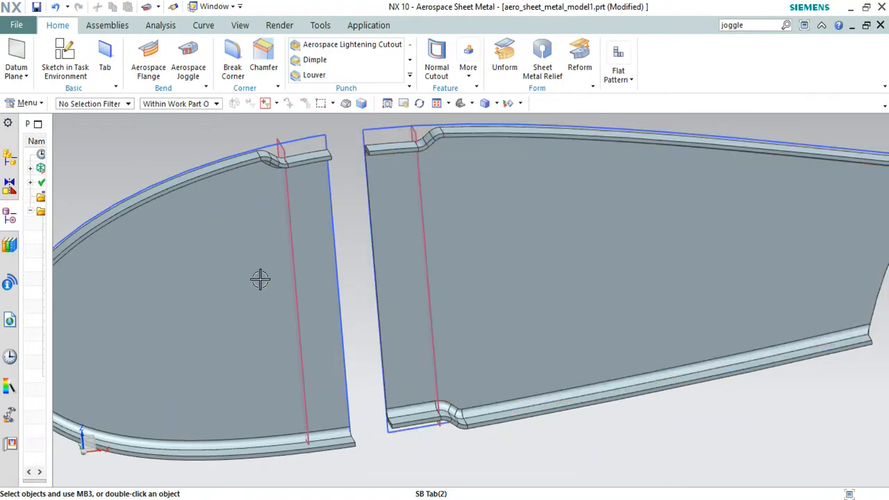
{"action": "scroll", "coordinate": [369, 227], "scroll_direction": "down", "scroll_amount": 3}
{"action": "scroll", "coordinate": [452, 232], "scroll_direction": "up", "scroll_amount": 2}
{"action": "mouse_move", "coordinate": [426, 219]}
{"action": "middle_mouse_down"}
{"action": "mouse_move", "coordinate": [416, 210]}
{"action": "mouse_move", "coordinate": [428, 224]}
{"action": "mouse_move", "coordinate": [417, 231]}
{"action": "middle_mouse_up"}
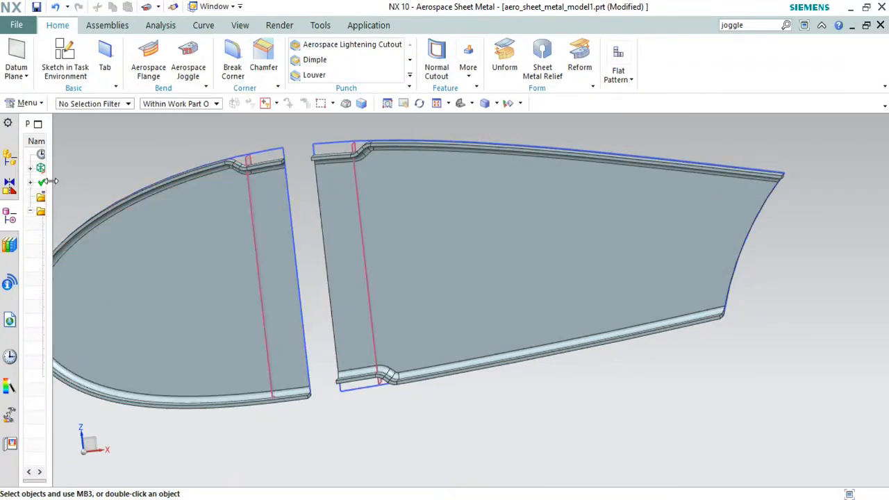
{"action": "left_click_drag", "start_coordinate": [52, 173], "coordinate": [148, 202]}
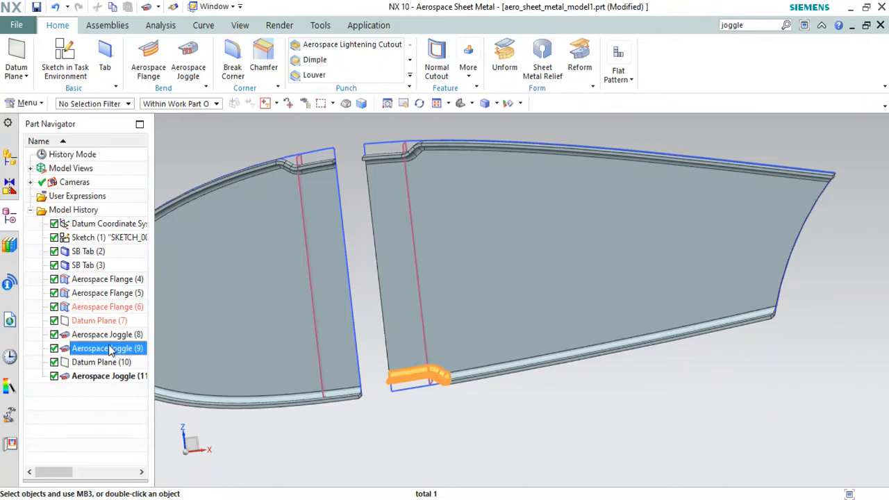
{"action": "key", "text": "Delete"}
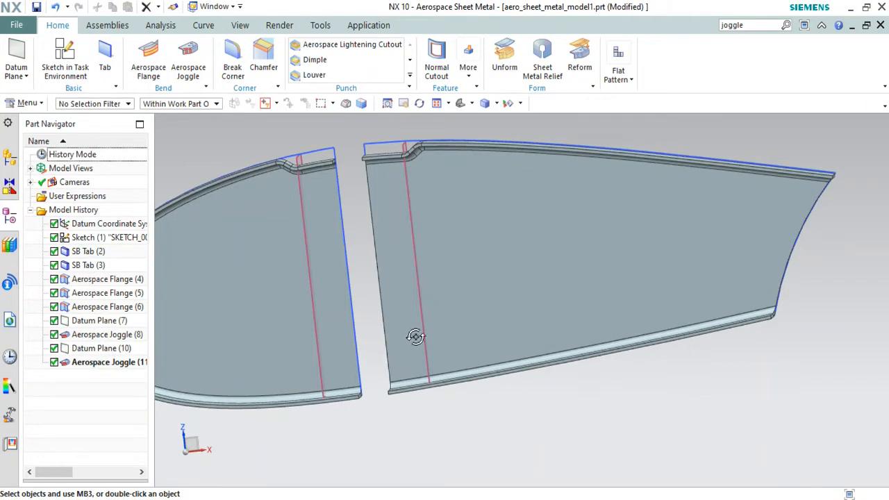
{"action": "middle_click_drag", "start_coordinate": [415, 336], "coordinate": [424, 335]}
{"action": "scroll", "coordinate": [424, 336], "scroll_direction": "up", "scroll_amount": 2}
{"action": "scroll", "coordinate": [442, 224], "scroll_direction": "down", "scroll_amount": 4}
{"action": "scroll", "coordinate": [418, 167], "scroll_direction": "up", "scroll_amount": 3}
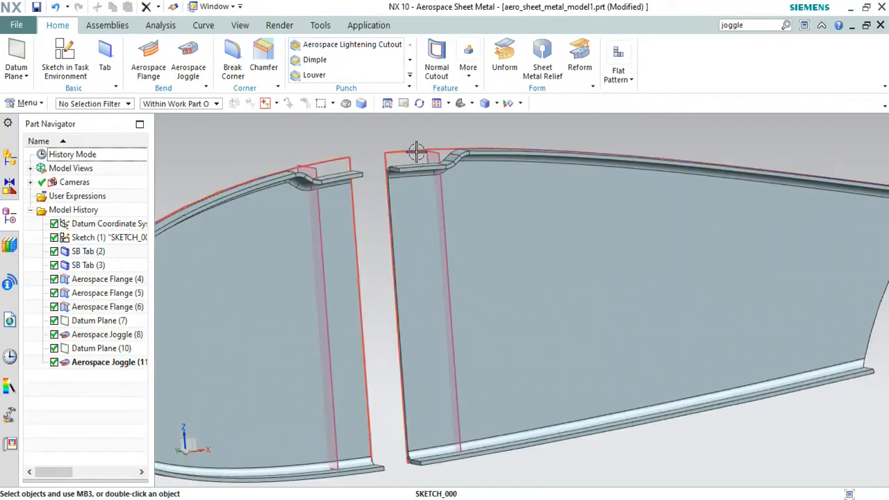
{"action": "scroll", "coordinate": [354, 240], "scroll_direction": "down", "scroll_amount": 5}
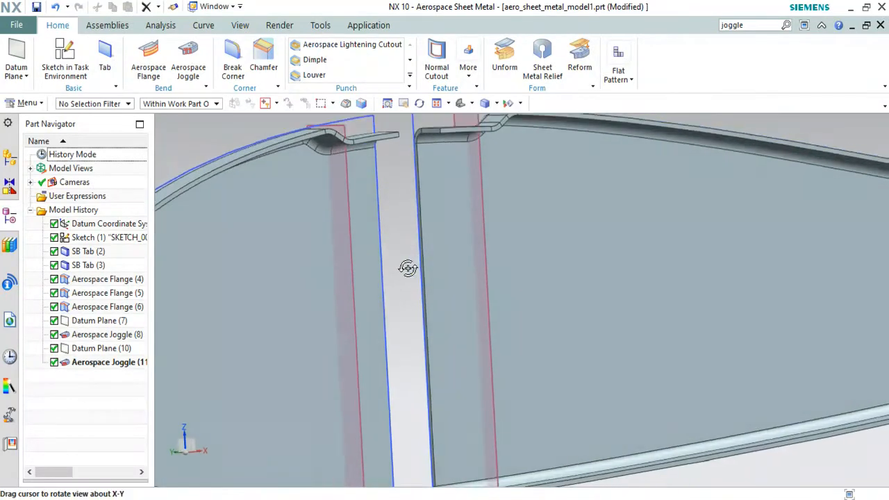
{"action": "scroll", "coordinate": [434, 286], "scroll_direction": "up", "scroll_amount": 2}
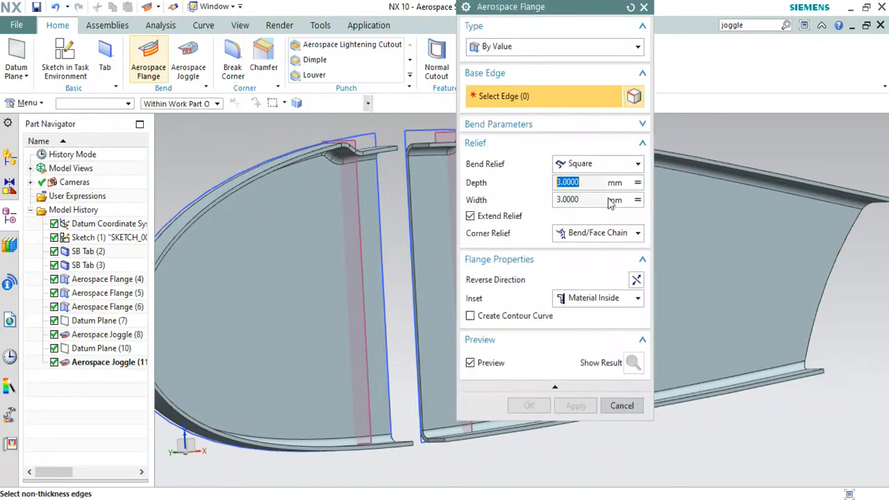
{"action": "left_click", "coordinate": [646, 5]}
{"action": "middle_click_drag", "start_coordinate": [657, 128], "coordinate": [433, 321]}
{"action": "scroll", "coordinate": [503, 230], "scroll_direction": "up", "scroll_amount": 2}
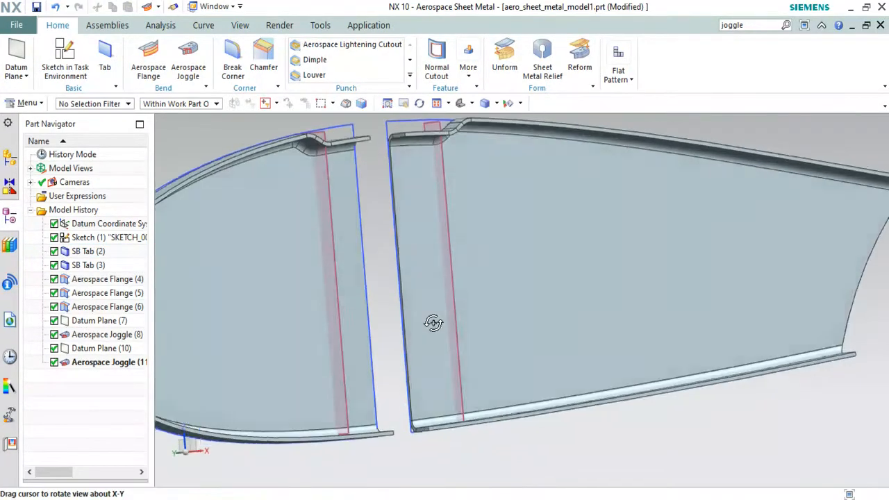
{"action": "scroll", "coordinate": [432, 322], "scroll_direction": "up", "scroll_amount": 3}
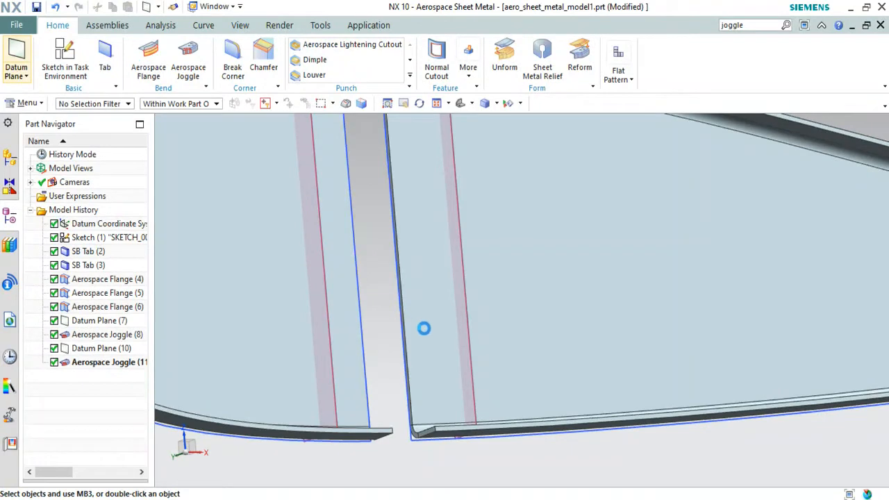
- Start an At Distance datum plane from the datum coordinate system's XY plane and stretch it across the rear tab to about 375 mm long
{"action": "scroll", "coordinate": [452, 410], "scroll_direction": "down", "scroll_amount": 5}
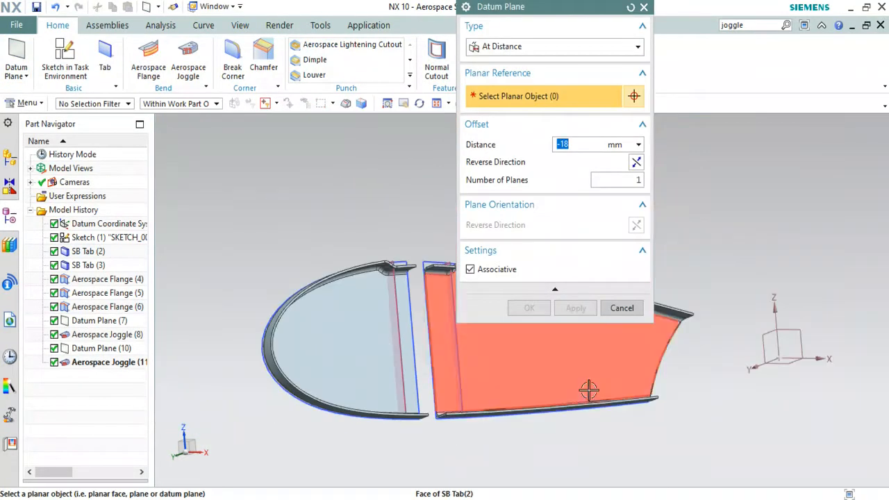
{"action": "middle_click_drag", "start_coordinate": [452, 407], "coordinate": [595, 406]}
{"action": "scroll", "coordinate": [412, 322], "scroll_direction": "up", "scroll_amount": 4}
{"action": "middle_click_drag", "start_coordinate": [412, 321], "coordinate": [414, 236]}
{"action": "middle_click_drag", "start_coordinate": [410, 147], "coordinate": [401, 236]}
{"action": "middle_click_drag", "start_coordinate": [403, 297], "coordinate": [396, 271]}
{"action": "scroll", "coordinate": [396, 271], "scroll_direction": "down", "scroll_amount": 5}
{"action": "scroll", "coordinate": [724, 283], "scroll_direction": "up", "scroll_amount": 1}
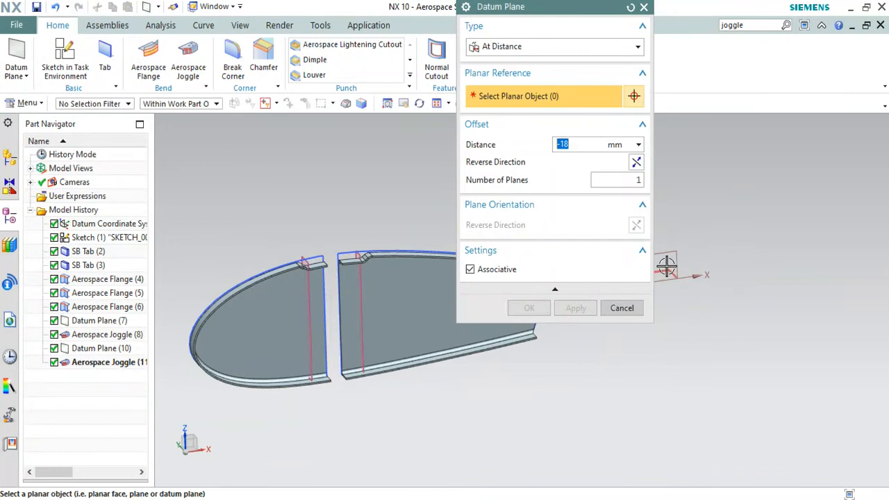
{"action": "left_click", "coordinate": [671, 269]}
{"action": "scroll", "coordinate": [670, 273], "scroll_direction": "up", "scroll_amount": 4}
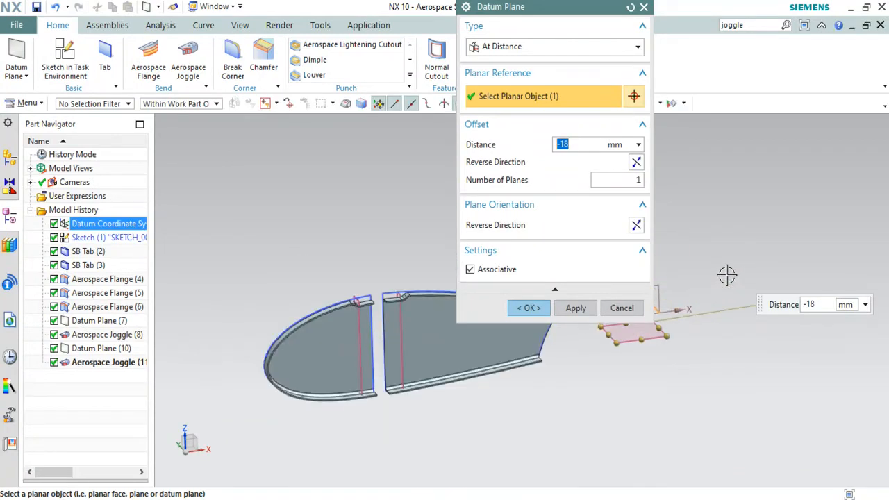
{"action": "left_click_drag", "start_coordinate": [544, 368], "coordinate": [155, 414]}
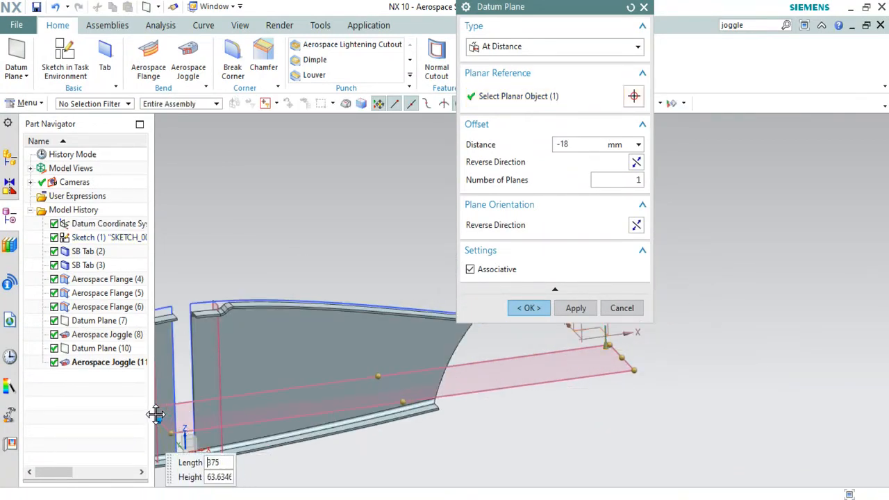
- Offset the datum plane -35 mm from the XY plane, extend it into the nose tab to about 676 mm long, and create it
{"action": "scroll", "coordinate": [361, 412], "scroll_direction": "down", "scroll_amount": 3}
{"action": "middle_click_drag", "start_coordinate": [348, 378], "coordinate": [339, 392]}
{"action": "scroll", "coordinate": [277, 397], "scroll_direction": "up", "scroll_amount": 2}
{"action": "scroll", "coordinate": [617, 378], "scroll_direction": "up", "scroll_amount": 2}
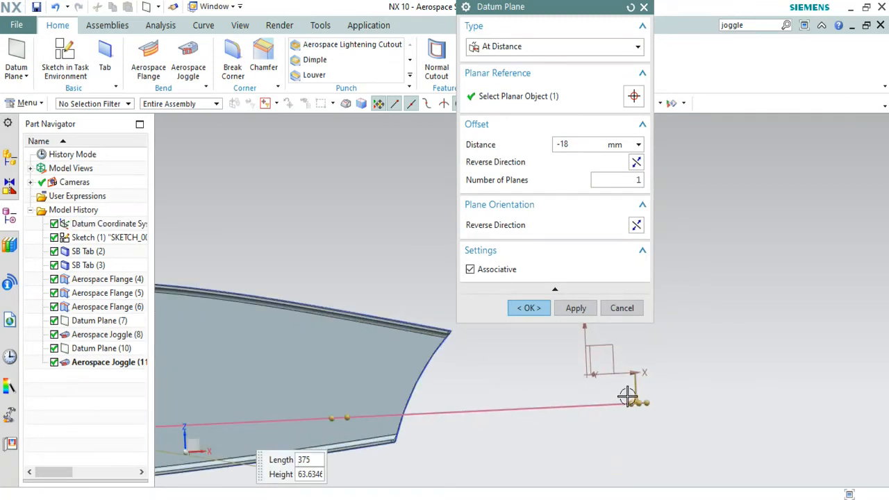
{"action": "left_click_drag", "start_coordinate": [637, 387], "coordinate": [631, 405]}
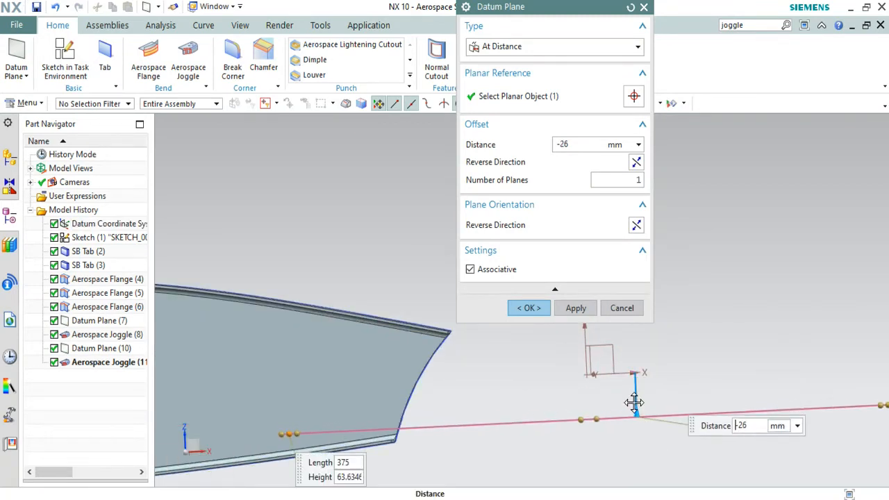
{"action": "scroll", "coordinate": [631, 405], "scroll_direction": "down", "scroll_amount": 3}
{"action": "scroll", "coordinate": [508, 422], "scroll_direction": "up", "scroll_amount": 3}
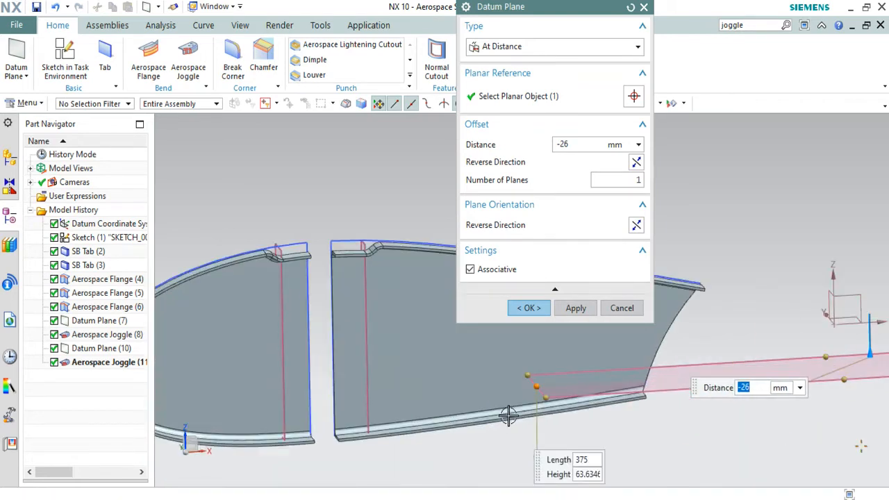
{"action": "left_click_drag", "start_coordinate": [416, 391], "coordinate": [220, 393]}
{"action": "scroll", "coordinate": [351, 399], "scroll_direction": "down", "scroll_amount": 2}
{"action": "middle_click_drag", "start_coordinate": [352, 398], "coordinate": [343, 375]}
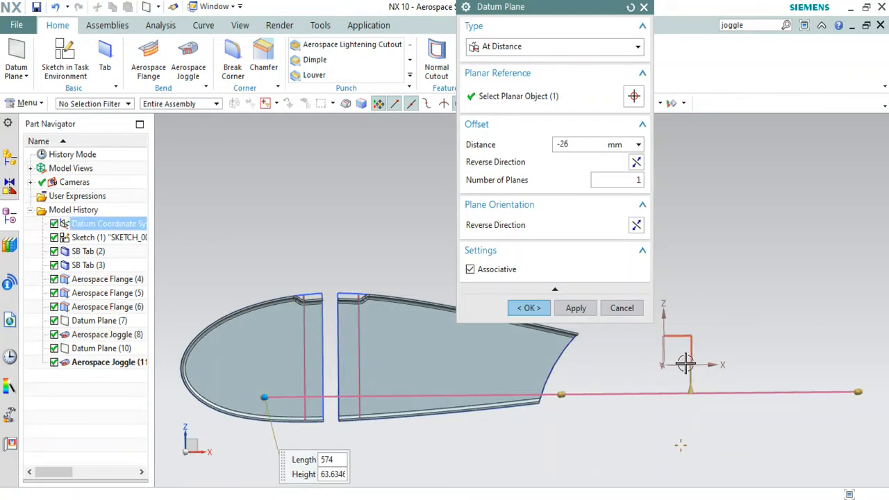
{"action": "left_click_drag", "start_coordinate": [692, 383], "coordinate": [690, 402]}
{"action": "left_click_drag", "start_coordinate": [369, 403], "coordinate": [262, 407]}
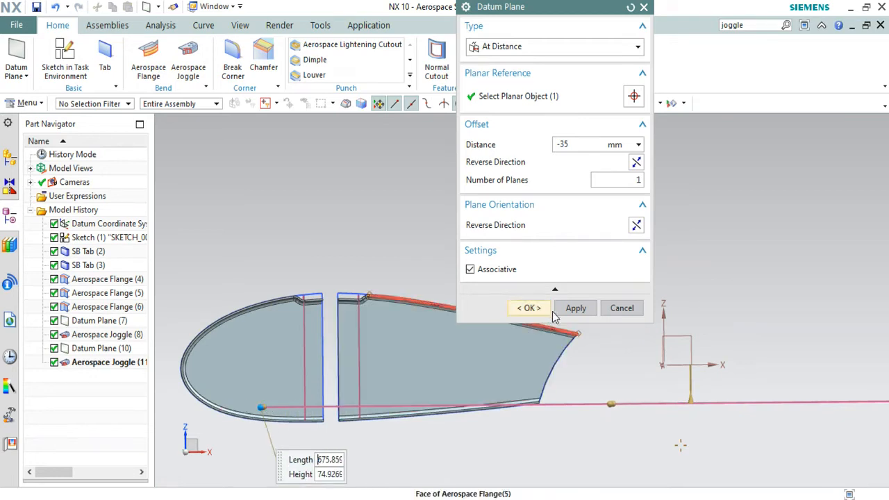
{"action": "left_click", "coordinate": [576, 307]}
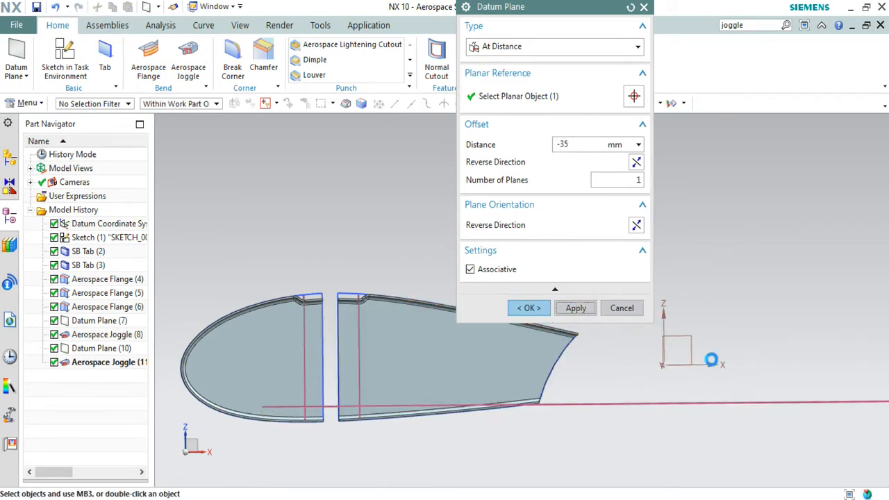
- Start a second At Distance datum plane from the XY plane, offset 55 mm upward and stretched across both tabs to about 513 mm long
{"action": "scroll", "coordinate": [710, 369], "scroll_direction": "up", "scroll_amount": 5}
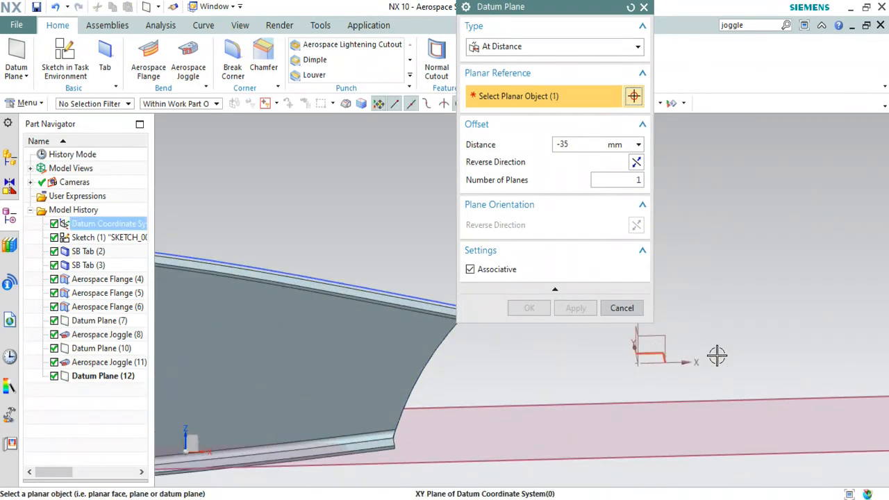
{"action": "left_click", "coordinate": [717, 355]}
{"action": "scroll", "coordinate": [713, 337], "scroll_direction": "down", "scroll_amount": 3}
{"action": "mouse_move", "coordinate": [713, 336]}
{"action": "middle_mouse_down"}
{"action": "mouse_move", "coordinate": [708, 357]}
{"action": "mouse_move", "coordinate": [704, 334]}
{"action": "middle_mouse_up"}
{"action": "scroll", "coordinate": [665, 435], "scroll_direction": "up", "scroll_amount": 3}
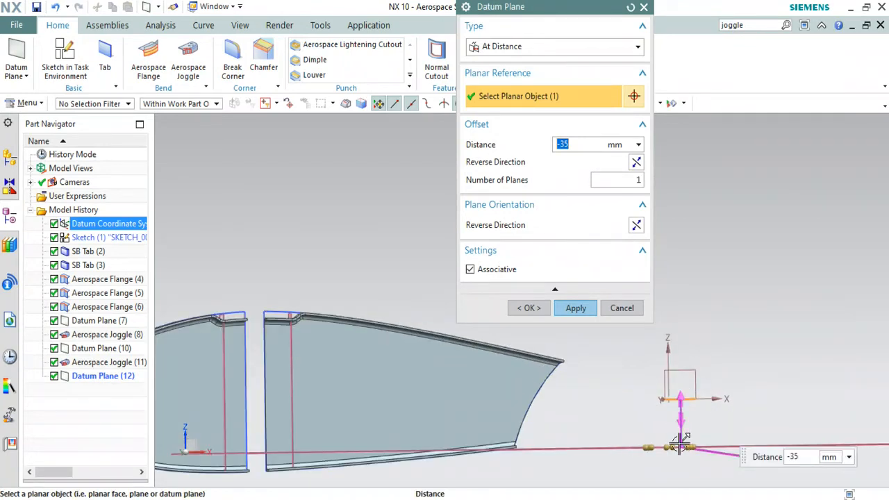
{"action": "left_click_drag", "start_coordinate": [679, 413], "coordinate": [686, 340]}
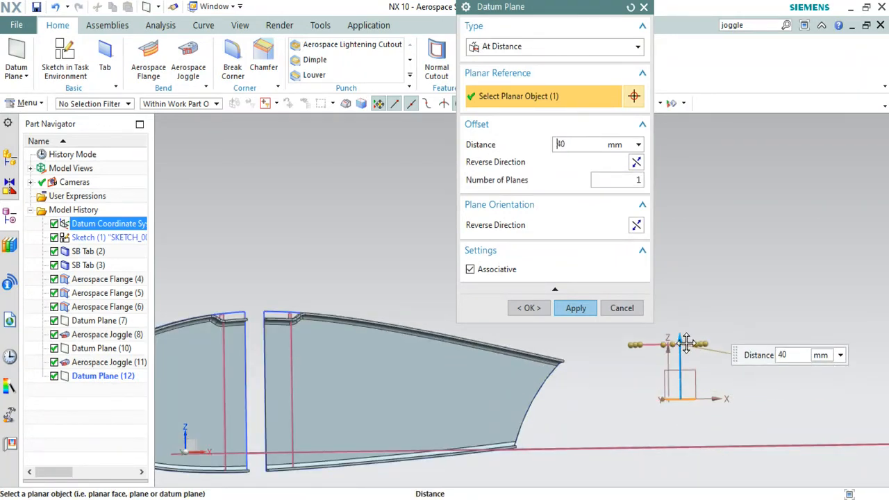
{"action": "left_click_drag", "start_coordinate": [600, 348], "coordinate": [177, 352]}
{"action": "left_click_drag", "start_coordinate": [680, 324], "coordinate": [655, 310]}
{"action": "left_click_drag", "start_coordinate": [363, 328], "coordinate": [178, 328]}
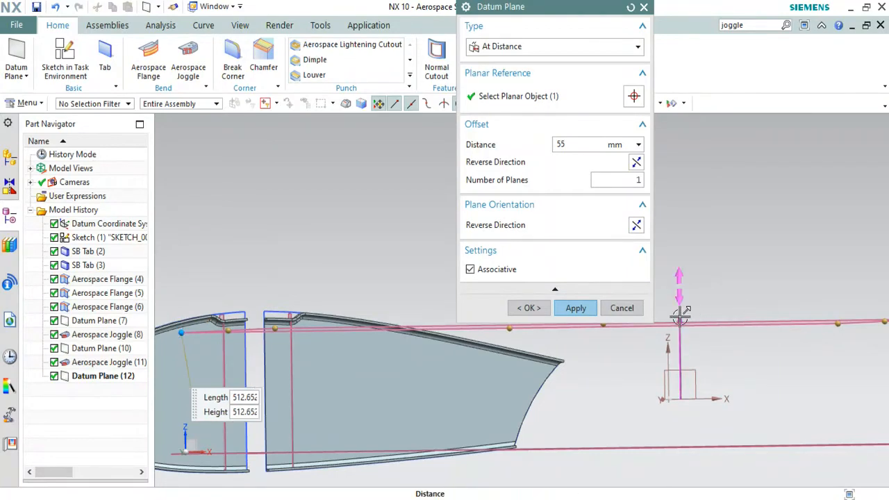
- Set the upper datum plane's offset to 50 mm, extend it to 615 mm long, and create it
{"action": "left_click_drag", "start_coordinate": [679, 320], "coordinate": [678, 324]}
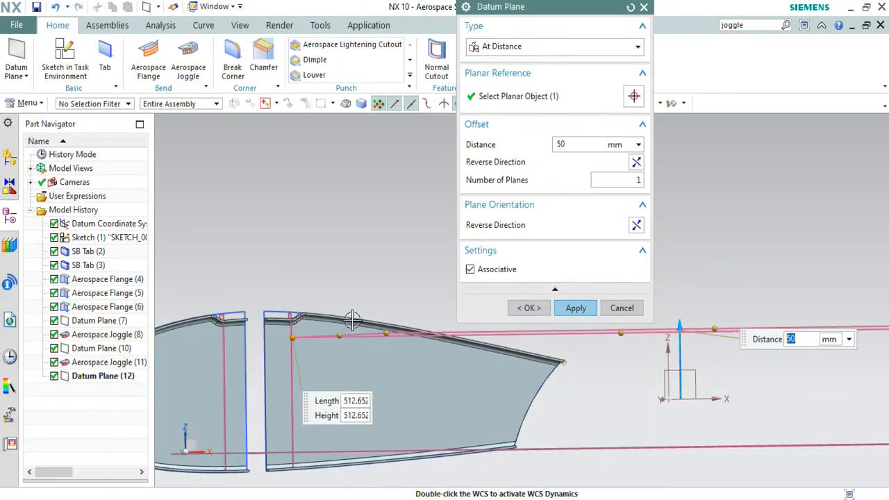
{"action": "left_click_drag", "start_coordinate": [292, 337], "coordinate": [215, 337]}
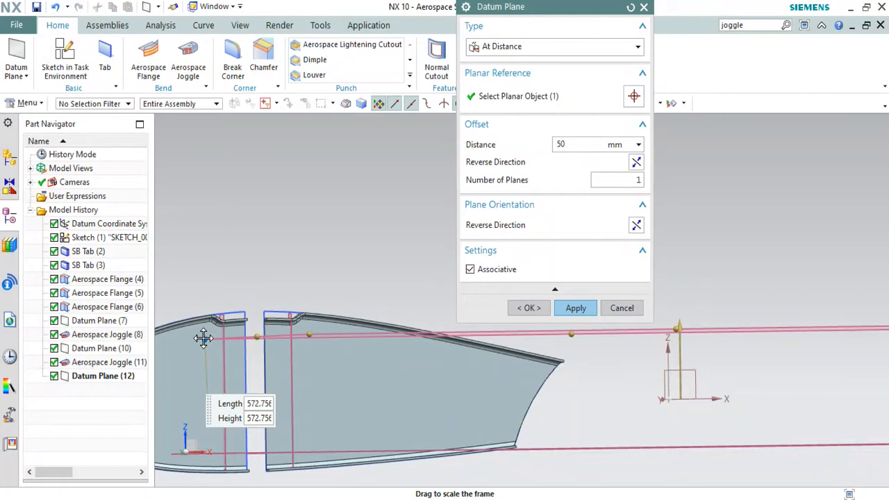
{"action": "middle_click_drag", "start_coordinate": [327, 339], "coordinate": [263, 344]}
{"action": "left_click_drag", "start_coordinate": [260, 344], "coordinate": [201, 357]}
{"action": "middle_click_drag", "start_coordinate": [352, 359], "coordinate": [340, 329]}
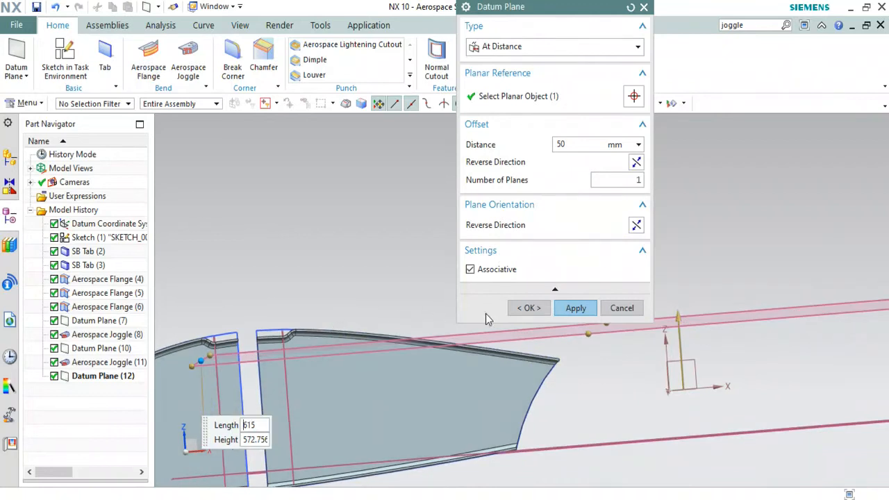
{"action": "left_click", "coordinate": [527, 307]}
- Add a 15 mm, 90° Aerospace Flange to the rear tab's front vertical edge, limited by the upper and lower datum planes, inset Material Inside
{"action": "scroll", "coordinate": [500, 319], "scroll_direction": "down", "scroll_amount": 3}
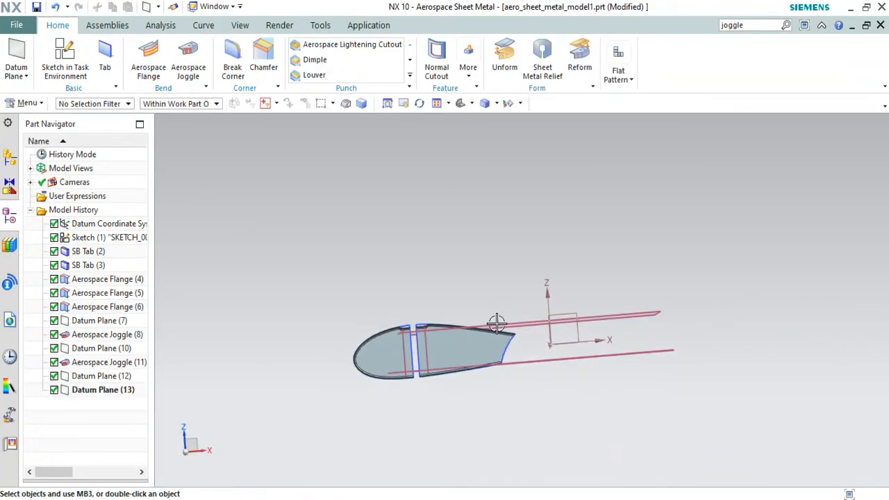
{"action": "middle_click_drag", "start_coordinate": [492, 320], "coordinate": [497, 345]}
{"action": "scroll", "coordinate": [497, 345], "scroll_direction": "up", "scroll_amount": 5}
{"action": "middle_click_drag", "start_coordinate": [437, 351], "coordinate": [449, 328]}
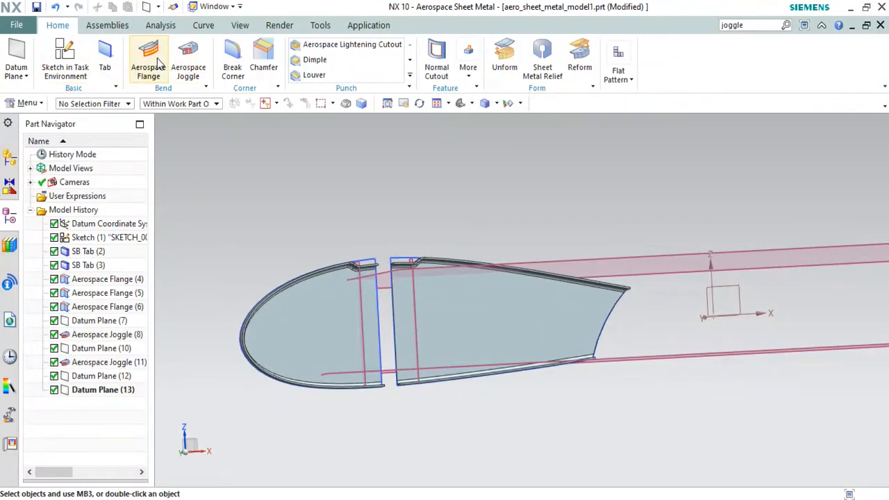
{"action": "scroll", "coordinate": [375, 299], "scroll_direction": "up", "scroll_amount": 3}
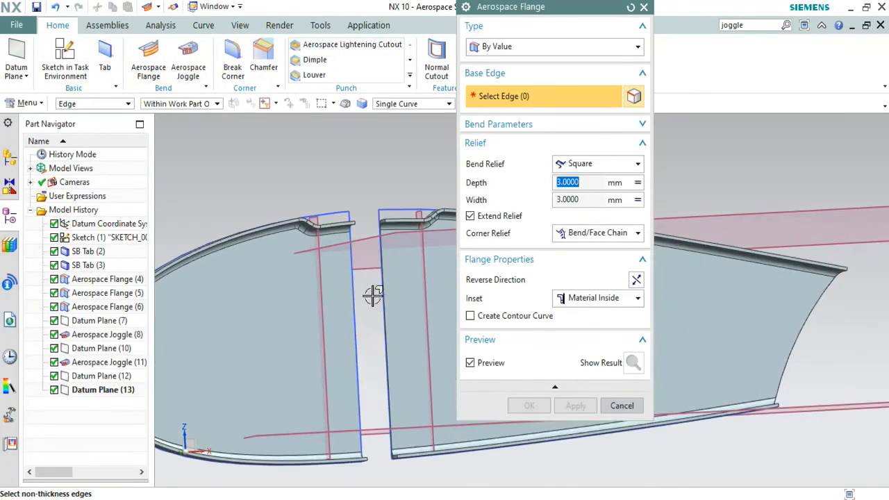
{"action": "left_click", "coordinate": [385, 298]}
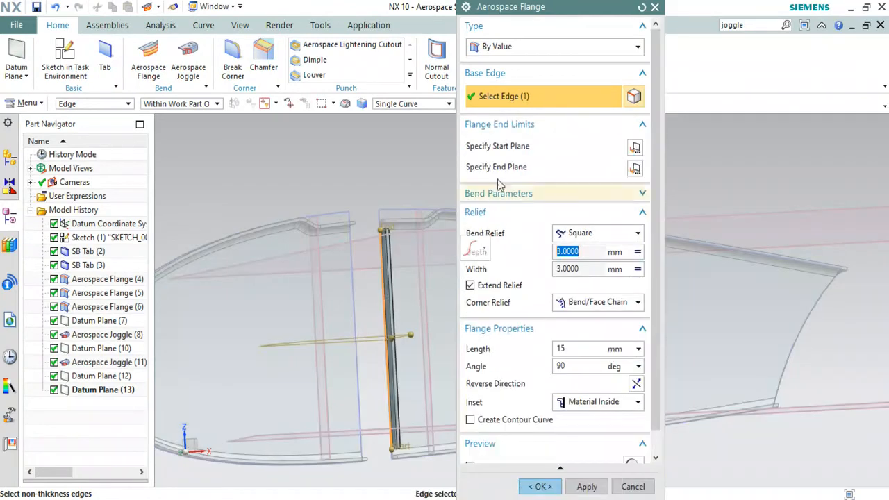
{"action": "left_click", "coordinate": [363, 243]}
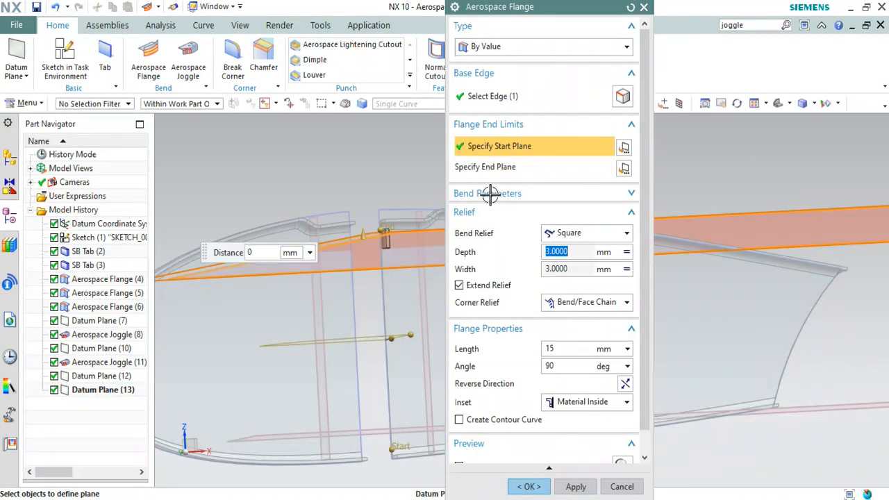
{"action": "left_click", "coordinate": [494, 167]}
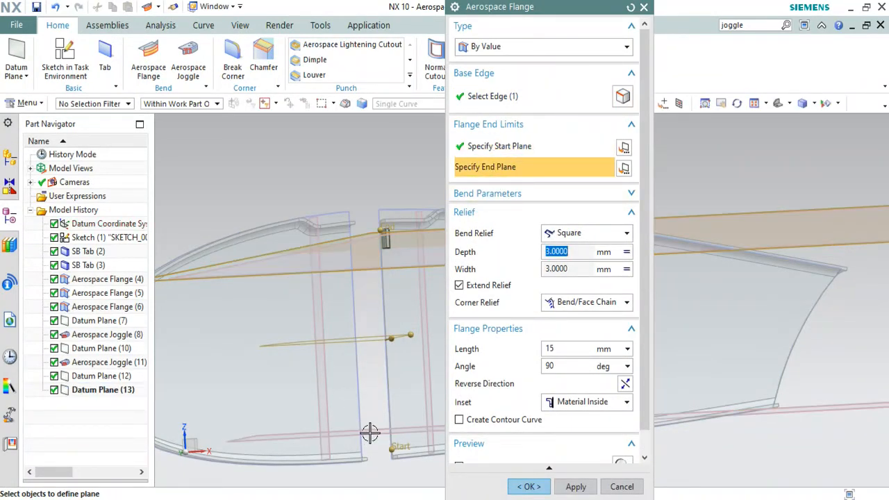
{"action": "left_click", "coordinate": [432, 431]}
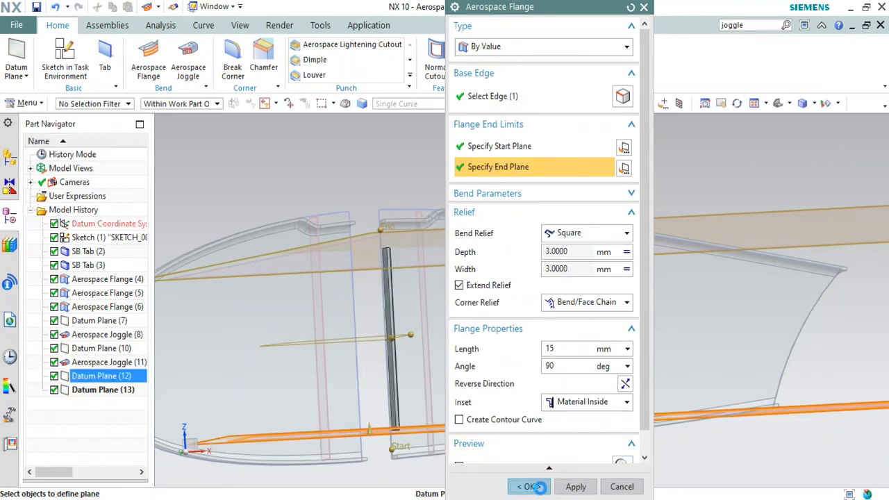
{"action": "left_click", "coordinate": [539, 486]}
- Change the inset of the rear tab's front-edge flange to Material Outside
{"action": "middle_click_drag", "start_coordinate": [538, 365], "coordinate": [569, 359]}
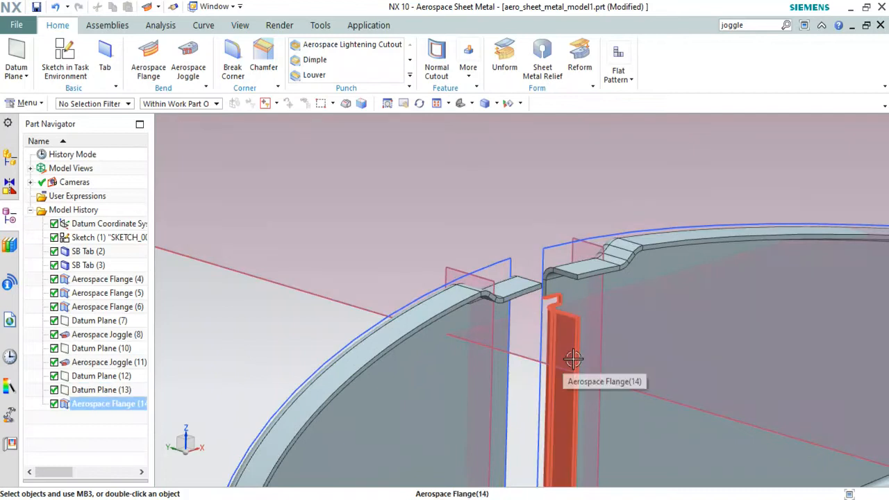
{"action": "double_click", "coordinate": [562, 409]}
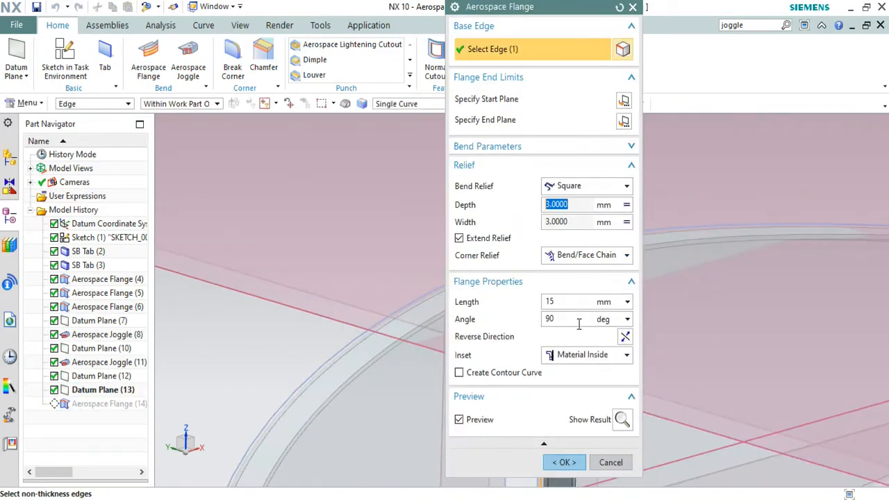
{"action": "left_click", "coordinate": [589, 385]}
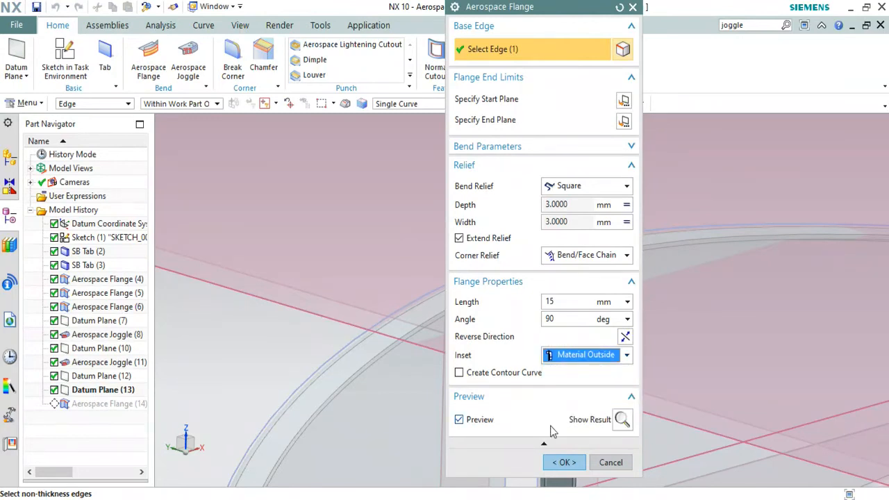
{"action": "left_click", "coordinate": [564, 462]}
{"action": "middle_click_drag", "start_coordinate": [581, 364], "coordinate": [544, 379]}
{"action": "scroll", "coordinate": [572, 361], "scroll_direction": "down", "scroll_amount": 3}
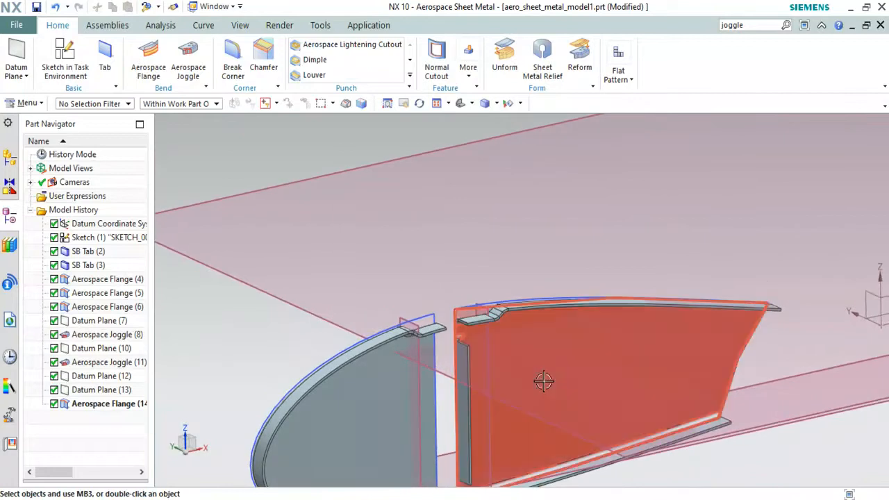
- Change the inset of the rear tab's front-edge flange to Bend Outside
{"action": "scroll", "coordinate": [556, 372], "scroll_direction": "down", "scroll_amount": 3}
{"action": "scroll", "coordinate": [556, 373], "scroll_direction": "up", "scroll_amount": 4}
{"action": "middle_click_drag", "start_coordinate": [463, 410], "coordinate": [453, 384]}
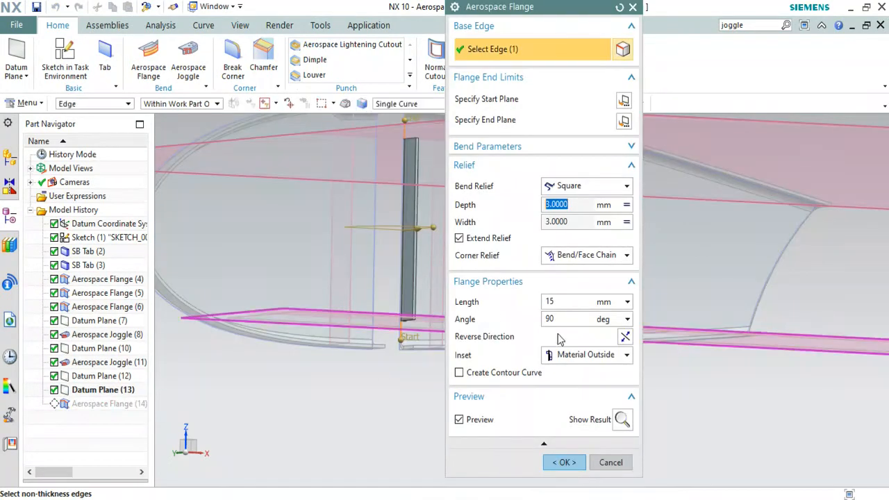
{"action": "left_click", "coordinate": [585, 354]}
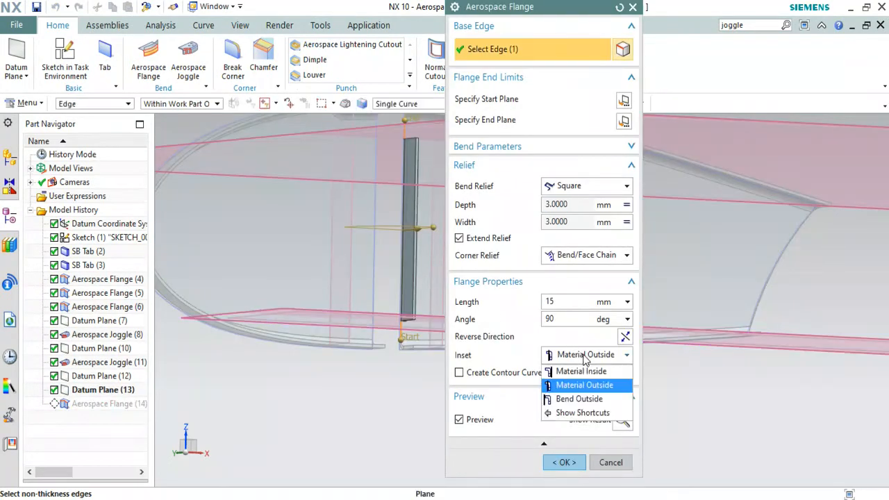
{"action": "left_click", "coordinate": [595, 400]}
{"action": "left_click", "coordinate": [564, 460]}
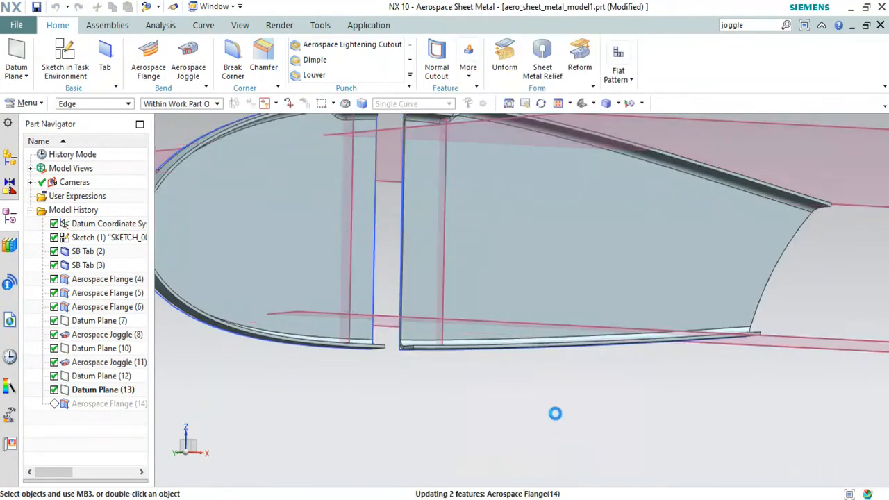
{"action": "middle_click_drag", "start_coordinate": [526, 324], "coordinate": [453, 226]}
{"action": "scroll", "coordinate": [328, 313], "scroll_direction": "up", "scroll_amount": 2}
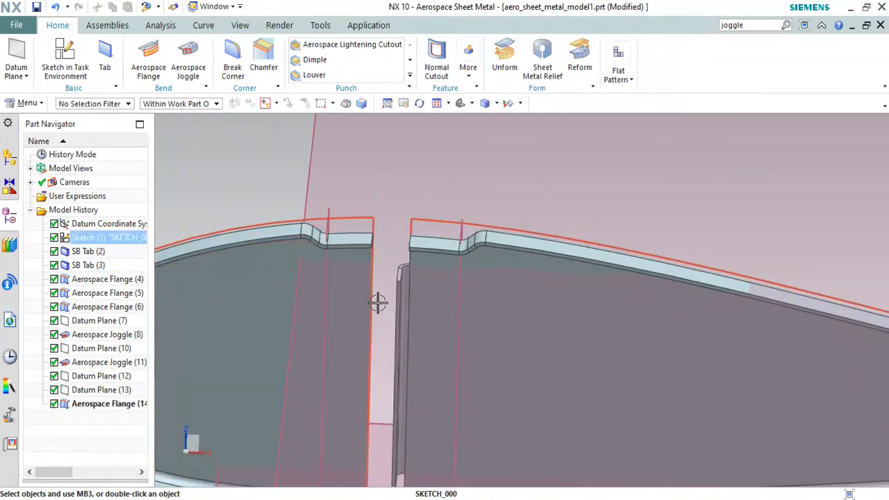
{"action": "left_click", "coordinate": [150, 60]}
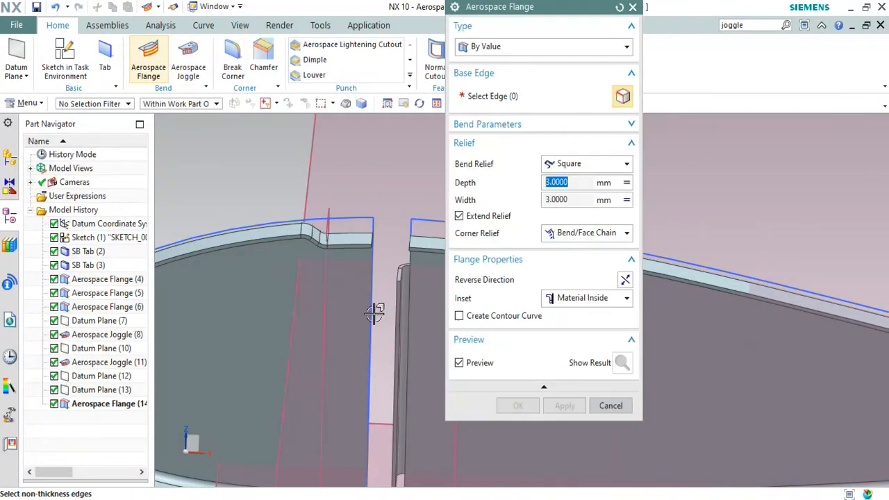
{"action": "middle_click_drag", "start_coordinate": [371, 310], "coordinate": [359, 261]}
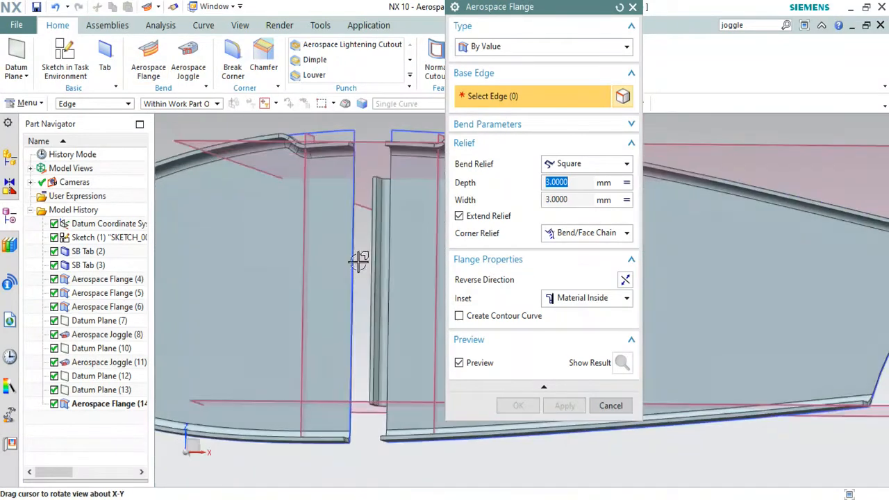
{"action": "left_click", "coordinate": [354, 266]}
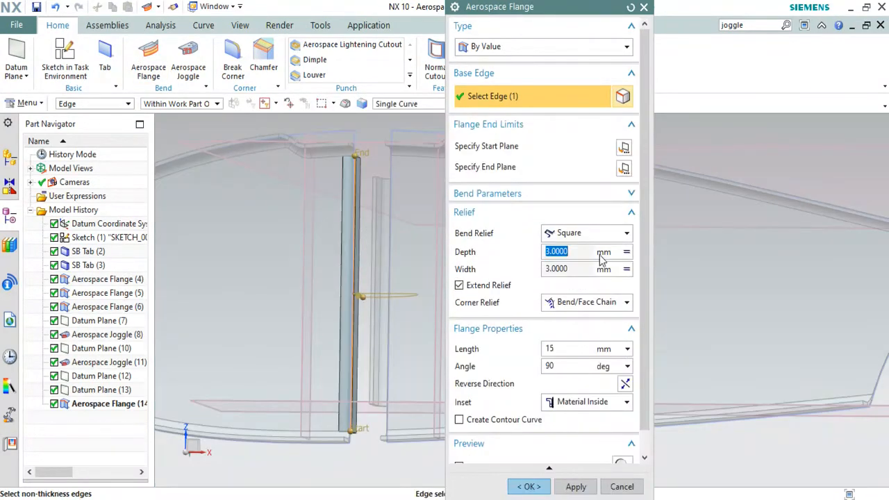
{"action": "middle_click_drag", "start_coordinate": [373, 258], "coordinate": [396, 297]}
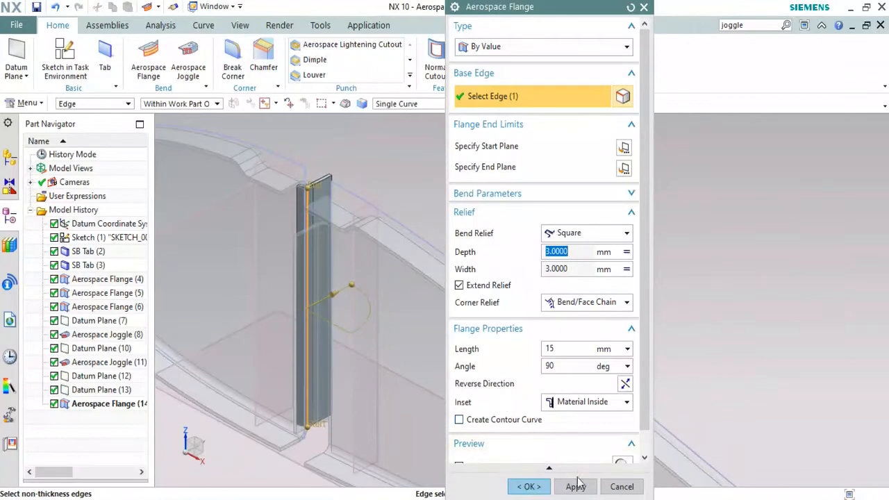
{"action": "left_click", "coordinate": [620, 486]}
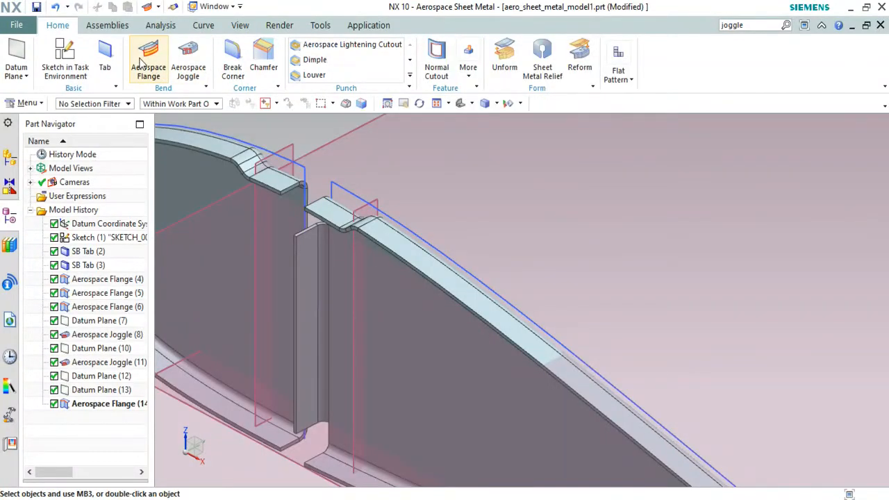
- Add a 15 mm, 90° Aerospace Flange to the nose tab's rear vertical edge, limited by the two horizontal datum planes, inset Bend Outside
{"action": "left_click", "coordinate": [143, 63]}
{"action": "scroll", "coordinate": [305, 196], "scroll_direction": "down", "scroll_amount": 5}
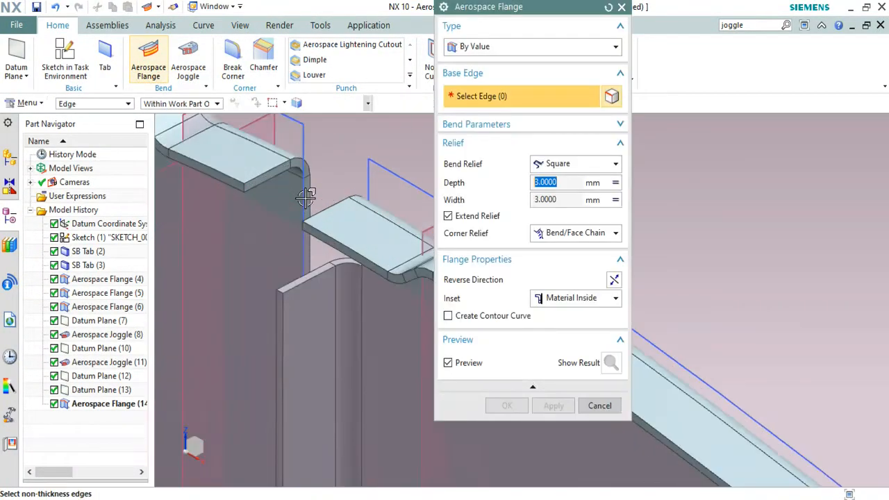
{"action": "scroll", "coordinate": [304, 218], "scroll_direction": "down", "scroll_amount": 4}
{"action": "middle_click_drag", "start_coordinate": [316, 248], "coordinate": [472, 256]}
{"action": "left_click", "coordinate": [494, 146]}
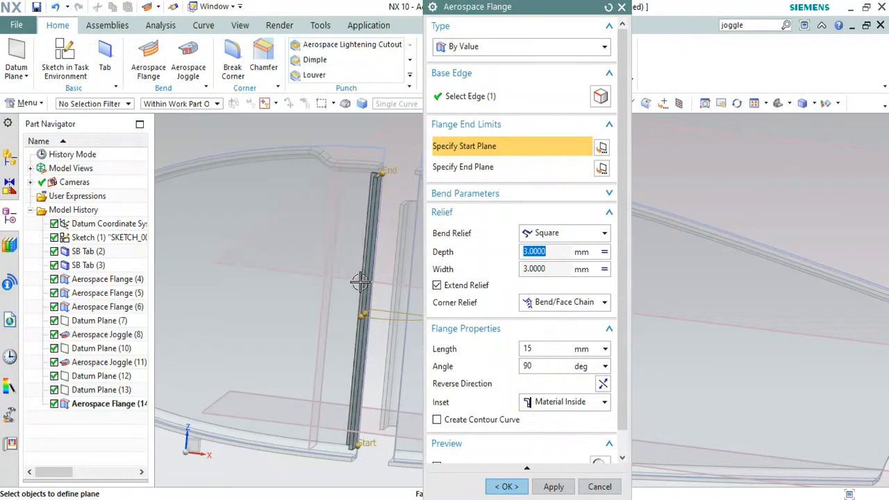
{"action": "left_click", "coordinate": [333, 279]}
{"action": "left_click", "coordinate": [462, 168]}
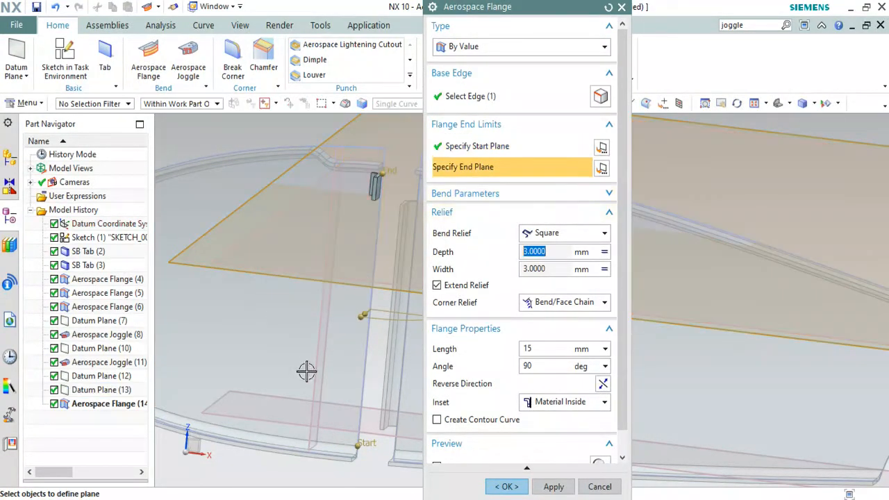
{"action": "left_click", "coordinate": [366, 434]}
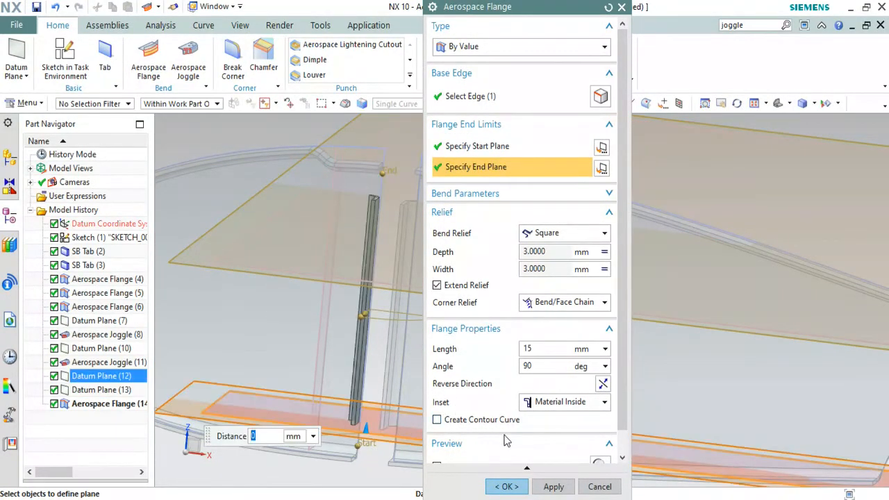
{"action": "left_click", "coordinate": [568, 404]}
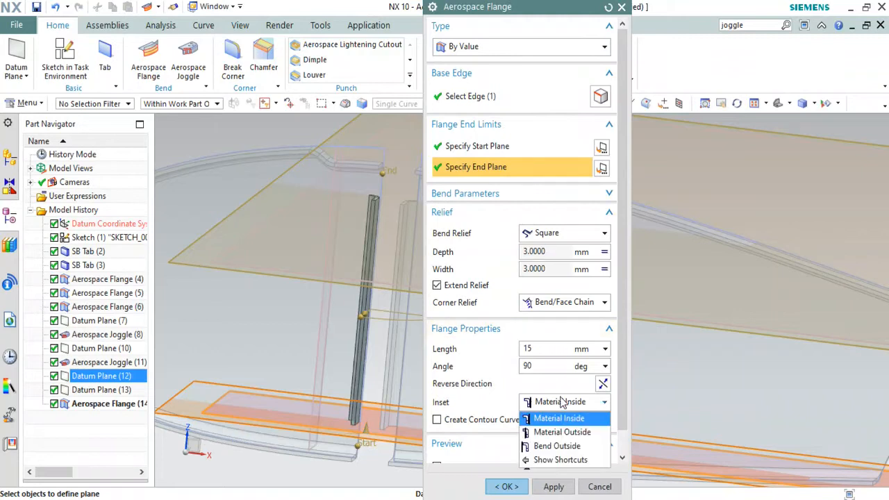
{"action": "left_click", "coordinate": [559, 445]}
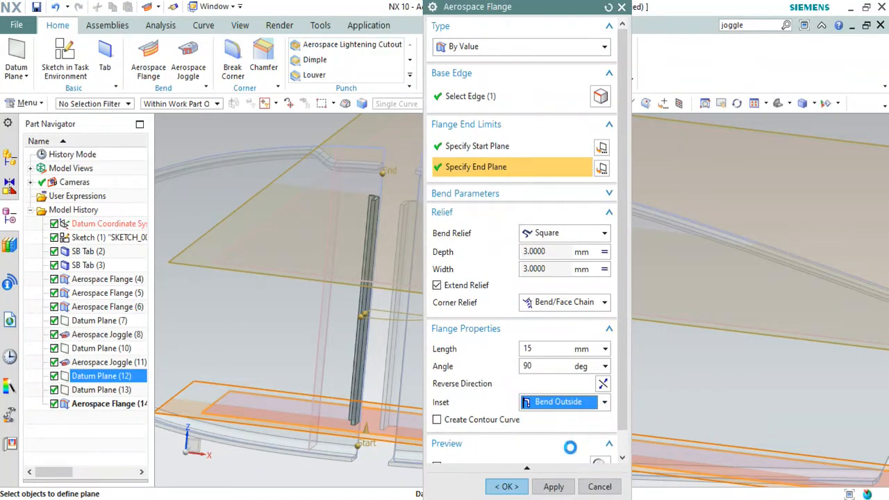
{"action": "left_click", "coordinate": [506, 486]}
- Set up a 7 mm Blend Break Corner on the upper and lower free corners of the nose tab's rear vertical flange
{"action": "middle_click_drag", "start_coordinate": [363, 313], "coordinate": [523, 293]}
{"action": "scroll", "coordinate": [478, 333], "scroll_direction": "up", "scroll_amount": 3}
{"action": "middle_click_drag", "start_coordinate": [478, 334], "coordinate": [509, 313]}
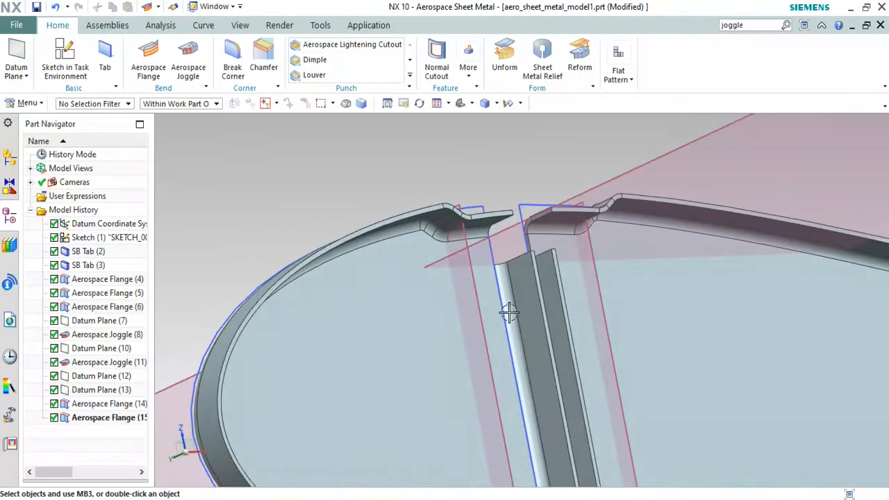
{"action": "scroll", "coordinate": [565, 227], "scroll_direction": "up", "scroll_amount": 2}
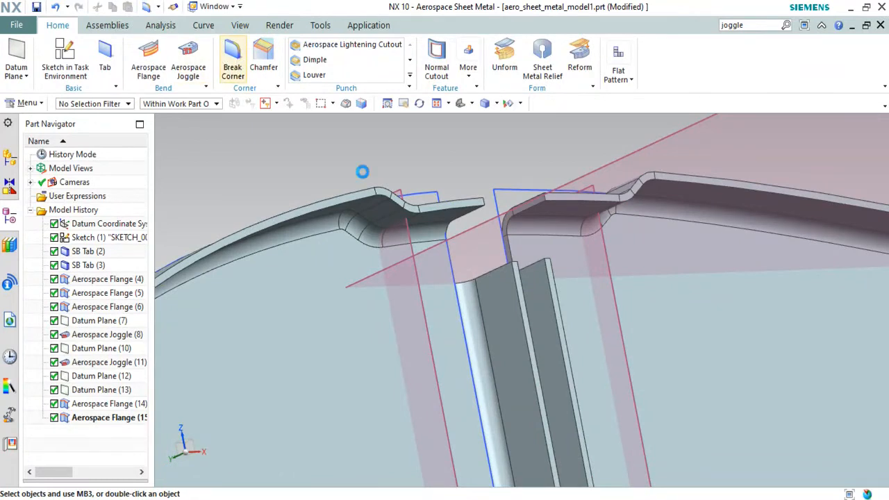
{"action": "scroll", "coordinate": [520, 246], "scroll_direction": "up", "scroll_amount": 3}
{"action": "left_click", "coordinate": [533, 269]}
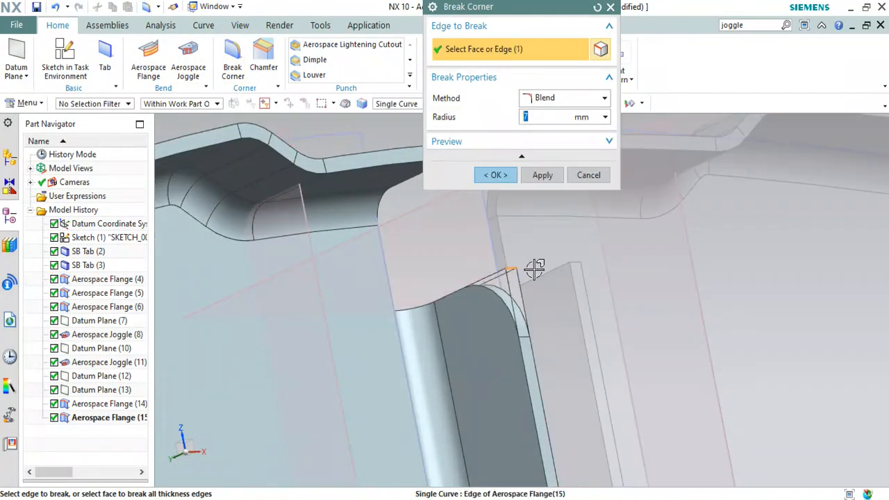
{"action": "scroll", "coordinate": [580, 281], "scroll_direction": "down", "scroll_amount": 6}
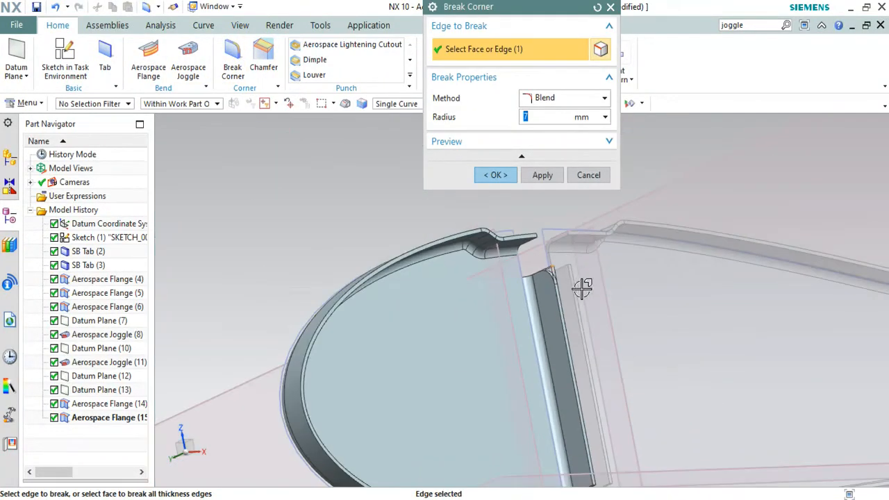
{"action": "scroll", "coordinate": [607, 379], "scroll_direction": "up", "scroll_amount": 5}
{"action": "scroll", "coordinate": [540, 415], "scroll_direction": "up", "scroll_amount": 2}
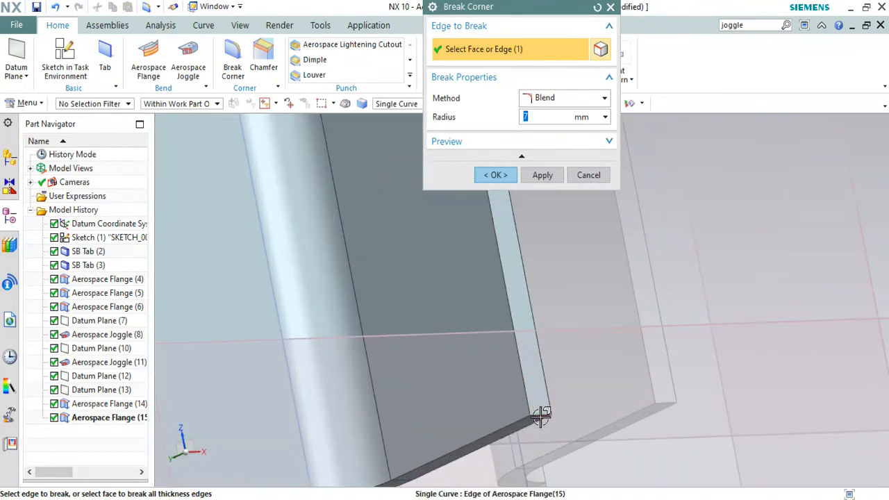
{"action": "left_click", "coordinate": [542, 413]}
- Include the rear corner of the nose tab's lower flange and apply the 7 mm Break Corner
{"action": "scroll", "coordinate": [550, 395], "scroll_direction": "down", "scroll_amount": 3}
{"action": "middle_click_drag", "start_coordinate": [562, 464], "coordinate": [494, 433]}
{"action": "scroll", "coordinate": [504, 419], "scroll_direction": "down", "scroll_amount": 8}
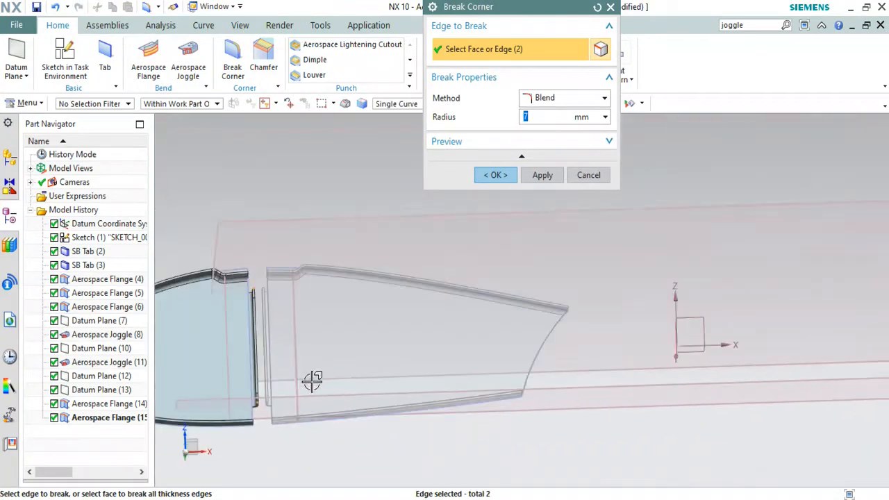
{"action": "scroll", "coordinate": [260, 393], "scroll_direction": "up", "scroll_amount": 4}
{"action": "middle_click_drag", "start_coordinate": [259, 393], "coordinate": [264, 237]}
{"action": "scroll", "coordinate": [265, 408], "scroll_direction": "up", "scroll_amount": 2}
{"action": "left_click", "coordinate": [237, 410]}
{"action": "scroll", "coordinate": [278, 391], "scroll_direction": "down", "scroll_amount": 2}
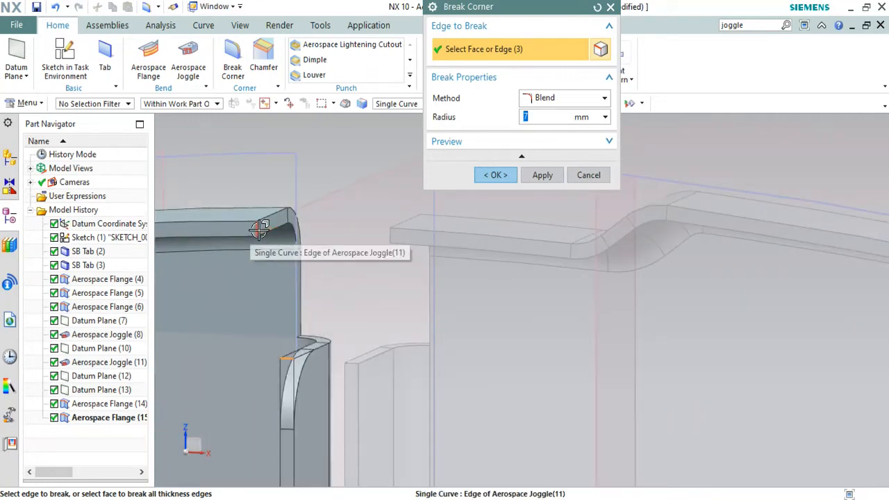
{"action": "scroll", "coordinate": [397, 246], "scroll_direction": "down", "scroll_amount": 2}
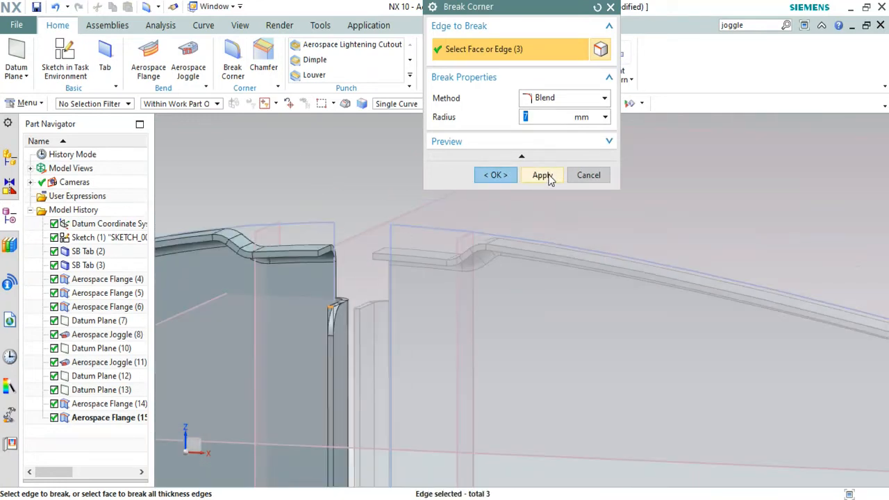
{"action": "left_click", "coordinate": [543, 175]}
- Set up a 7 mm Blend Break Corner on the rear tab's lower flange front corner and its vertical flange's lower and upper free corners
{"action": "middle_click_drag", "start_coordinate": [433, 222], "coordinate": [446, 417]}
{"action": "scroll", "coordinate": [446, 420], "scroll_direction": "up", "scroll_amount": 6}
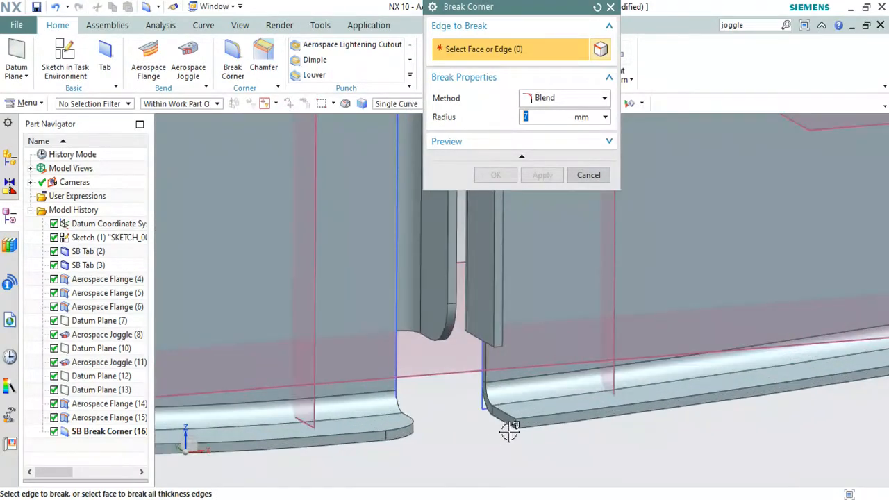
{"action": "left_click", "coordinate": [519, 419]}
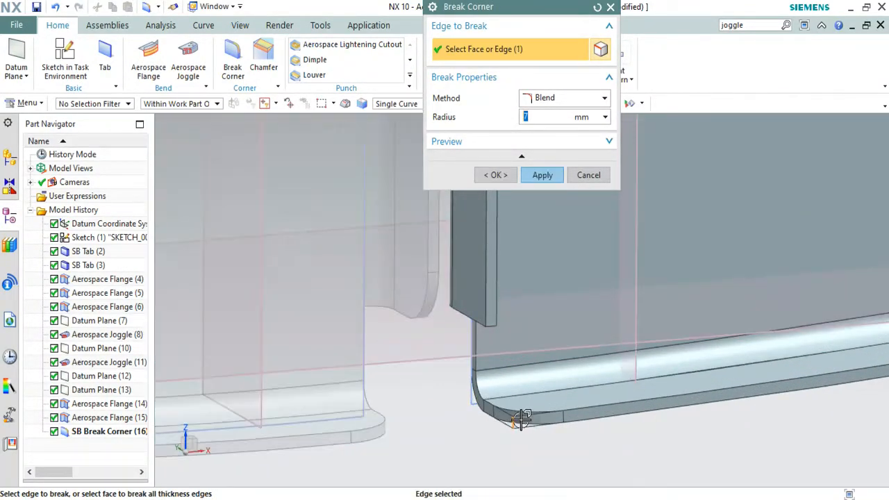
{"action": "middle_click_drag", "start_coordinate": [523, 419], "coordinate": [502, 404]}
{"action": "left_click", "coordinate": [482, 430]}
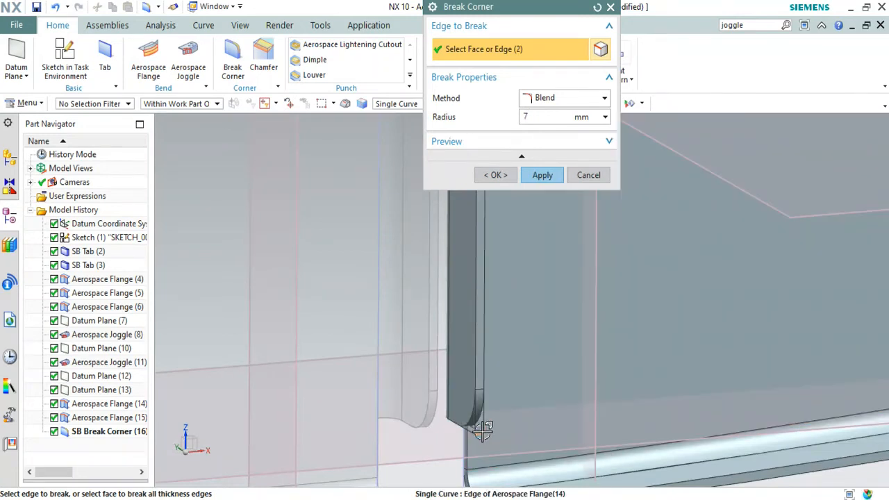
{"action": "scroll", "coordinate": [483, 431], "scroll_direction": "down", "scroll_amount": 5}
{"action": "scroll", "coordinate": [473, 310], "scroll_direction": "up", "scroll_amount": 5}
{"action": "scroll", "coordinate": [458, 281], "scroll_direction": "up", "scroll_amount": 2}
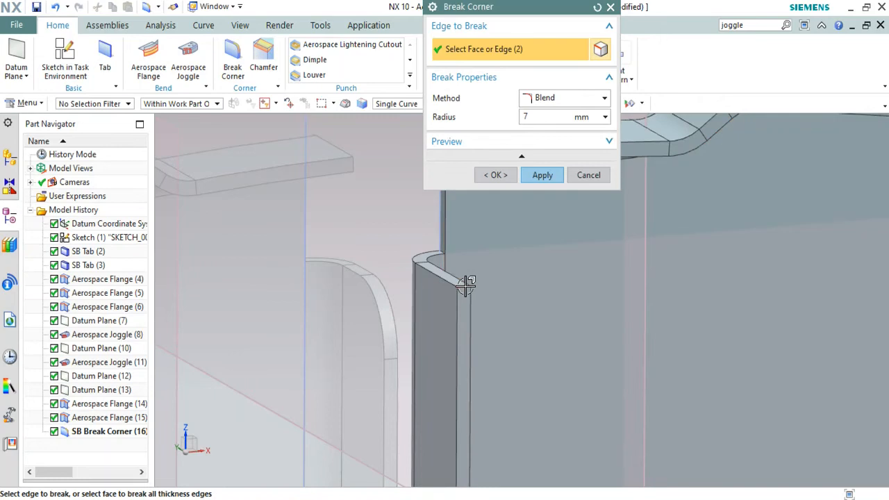
{"action": "left_click", "coordinate": [464, 285]}
- Include two more rear tab corners, one at the aft end of the lower flange, and create the 7 mm Break Corner
{"action": "scroll", "coordinate": [468, 304], "scroll_direction": "down", "scroll_amount": 6}
{"action": "scroll", "coordinate": [478, 267], "scroll_direction": "up", "scroll_amount": 5}
{"action": "middle_click_drag", "start_coordinate": [493, 279], "coordinate": [611, 359]}
{"action": "scroll", "coordinate": [636, 226], "scroll_direction": "up", "scroll_amount": 2}
{"action": "scroll", "coordinate": [574, 328], "scroll_direction": "up", "scroll_amount": 2}
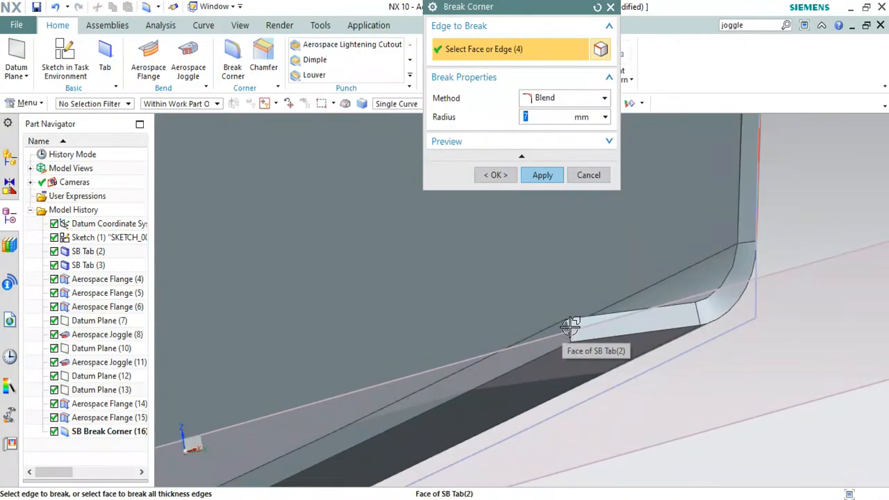
{"action": "left_click", "coordinate": [569, 326]}
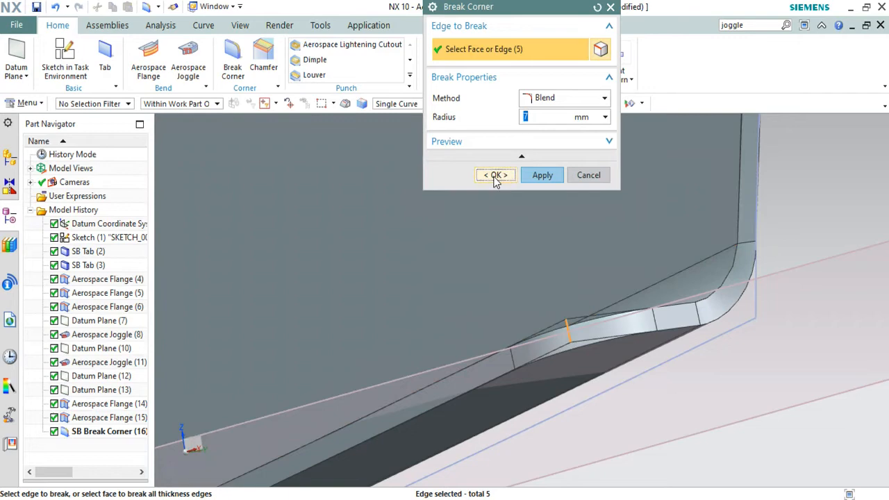
{"action": "left_click", "coordinate": [495, 176]}
- Create a new On Plane sketch on the nose tab's flat web face
{"action": "middle_click_drag", "start_coordinate": [516, 250], "coordinate": [391, 224]}
{"action": "scroll", "coordinate": [359, 243], "scroll_direction": "up", "scroll_amount": 2}
{"action": "scroll", "coordinate": [397, 244], "scroll_direction": "down", "scroll_amount": 4}
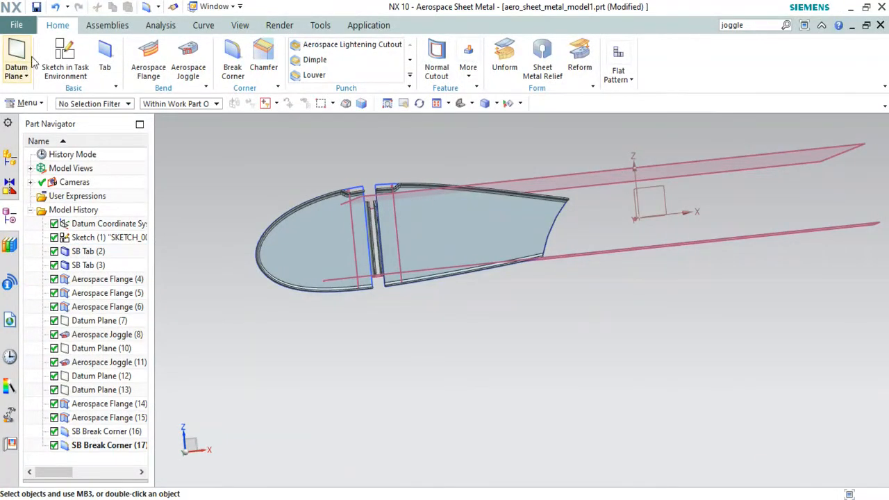
{"action": "left_click", "coordinate": [64, 61]}
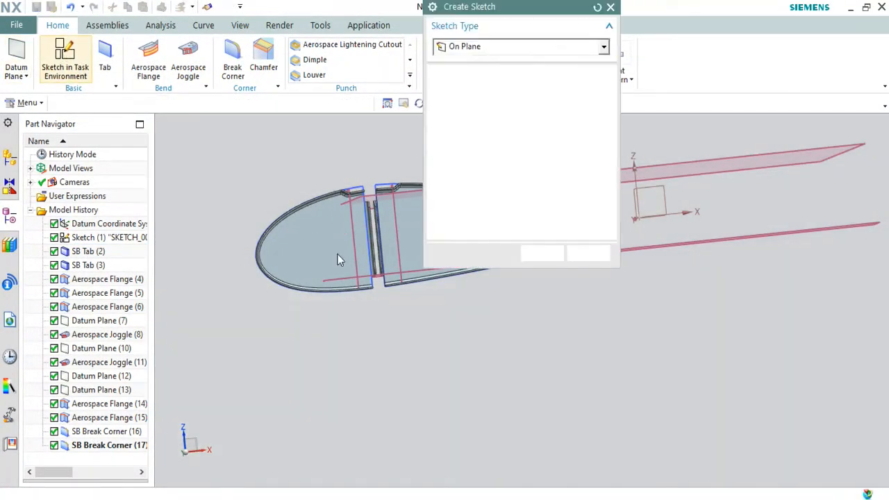
{"action": "left_click", "coordinate": [329, 249]}
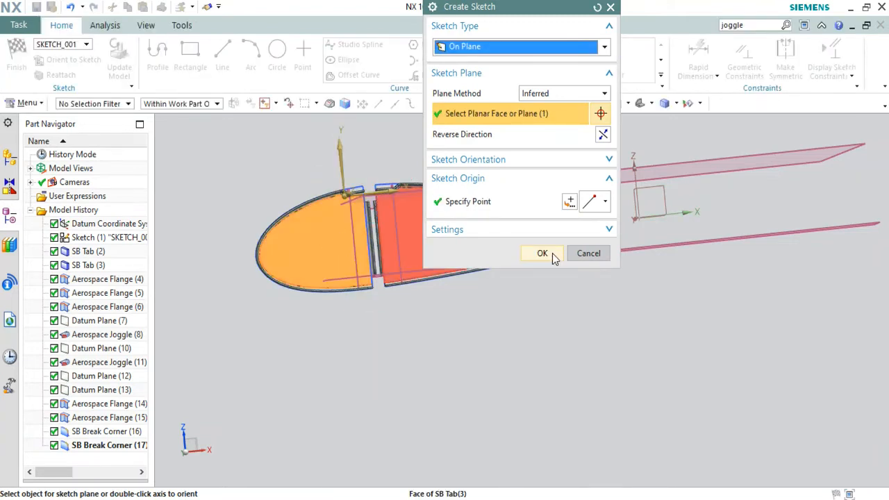
{"action": "left_click", "coordinate": [542, 252]}
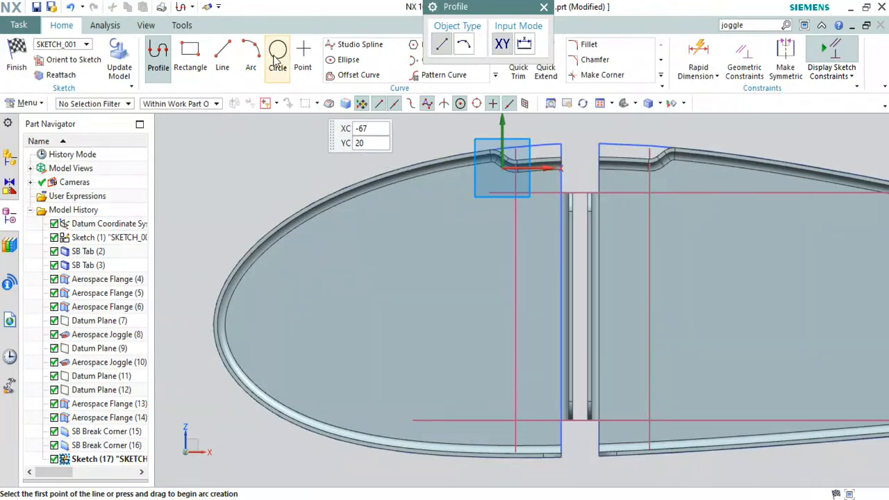
- Sketch two circles on the nose tab, about 33 mm in diameter near the nose and about 58 mm behind it
{"action": "left_click", "coordinate": [277, 53]}
{"action": "left_click", "coordinate": [300, 318]}
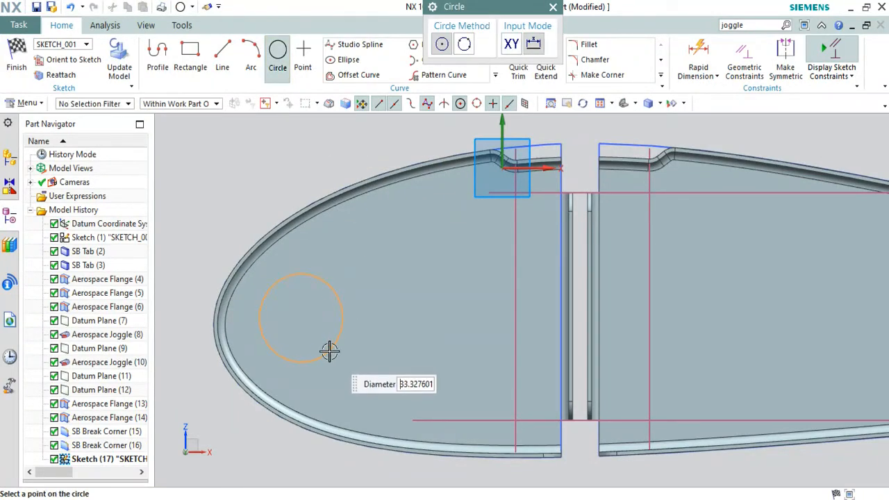
{"action": "left_click", "coordinate": [453, 317]}
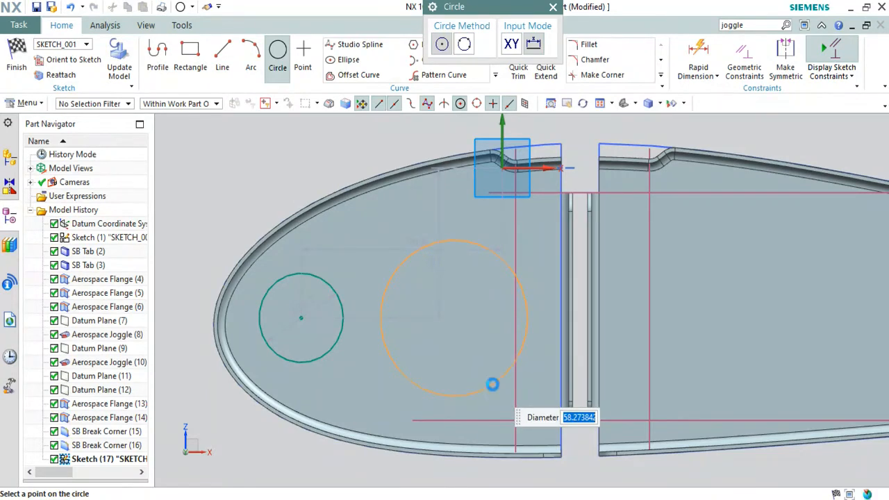
{"action": "left_click", "coordinate": [491, 384]}
- Sketch three circles in a row along the rear tab's web, about 50, 50 and 41 mm in diameter from front to aft
{"action": "scroll", "coordinate": [679, 373], "scroll_direction": "down", "scroll_amount": 4}
{"action": "scroll", "coordinate": [535, 355], "scroll_direction": "up", "scroll_amount": 2}
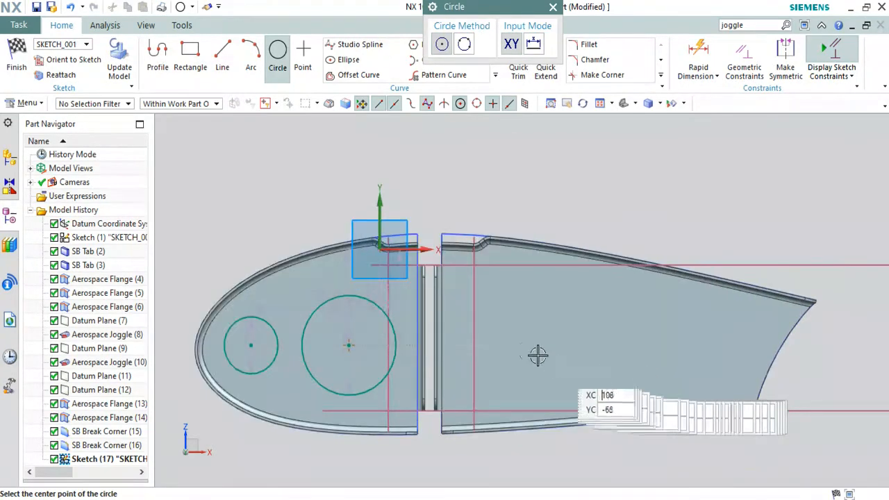
{"action": "left_click", "coordinate": [489, 336]}
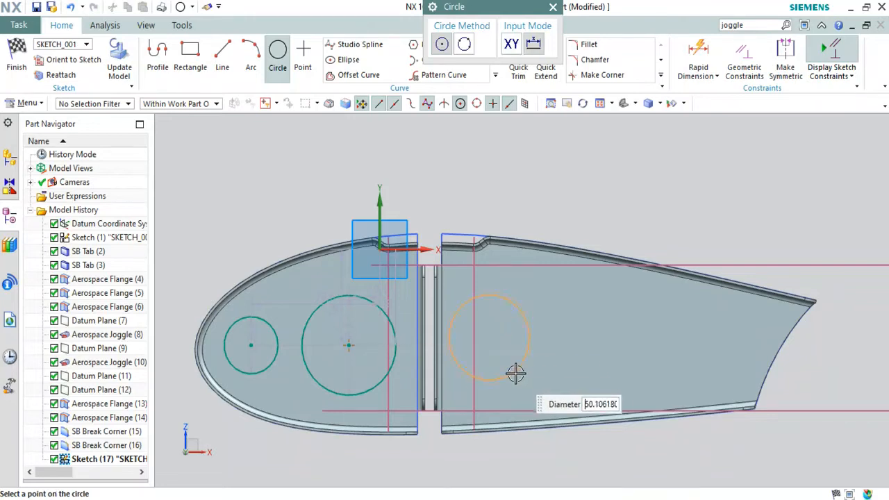
{"action": "left_click", "coordinate": [278, 56]}
{"action": "left_click", "coordinate": [277, 54]}
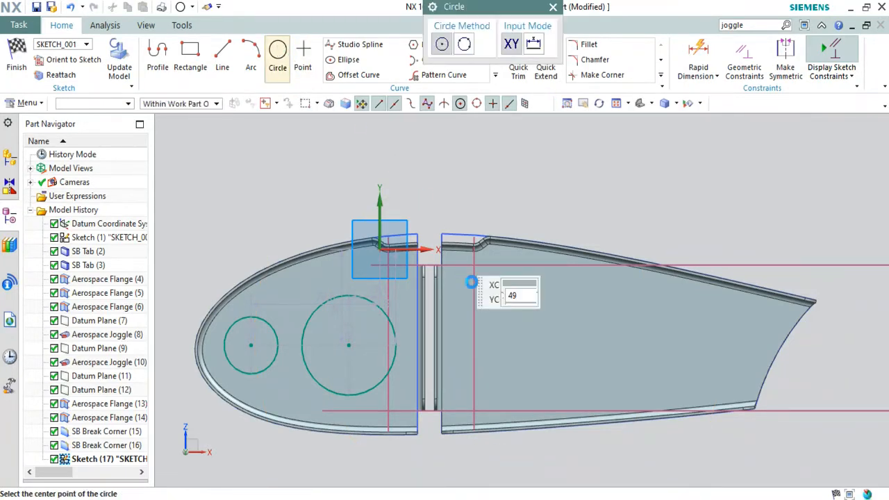
{"action": "left_click", "coordinate": [499, 339]}
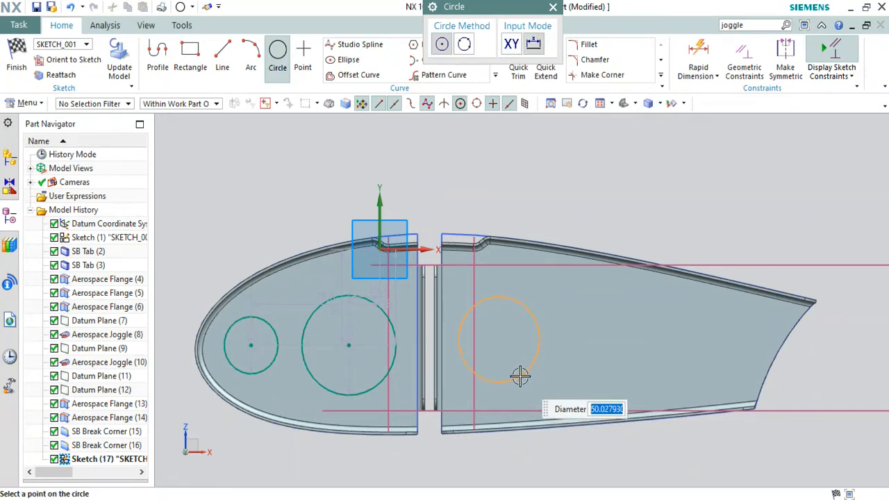
{"action": "left_click", "coordinate": [602, 339]}
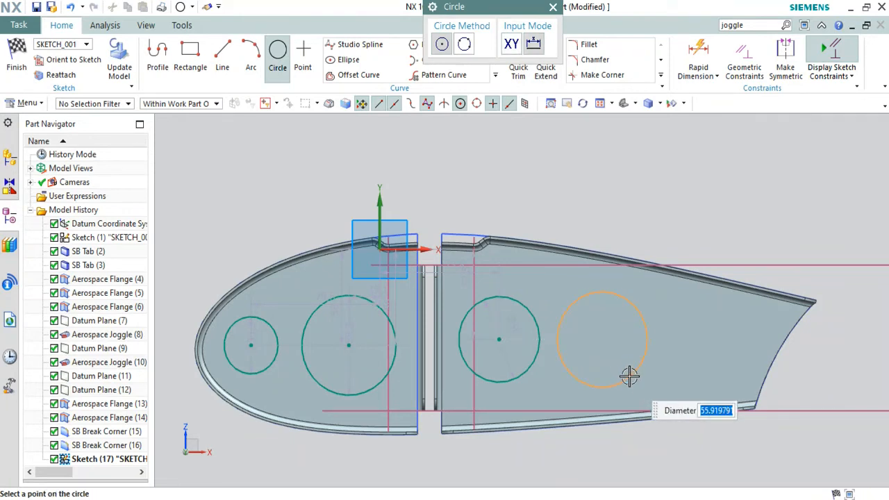
{"action": "left_click", "coordinate": [628, 372]}
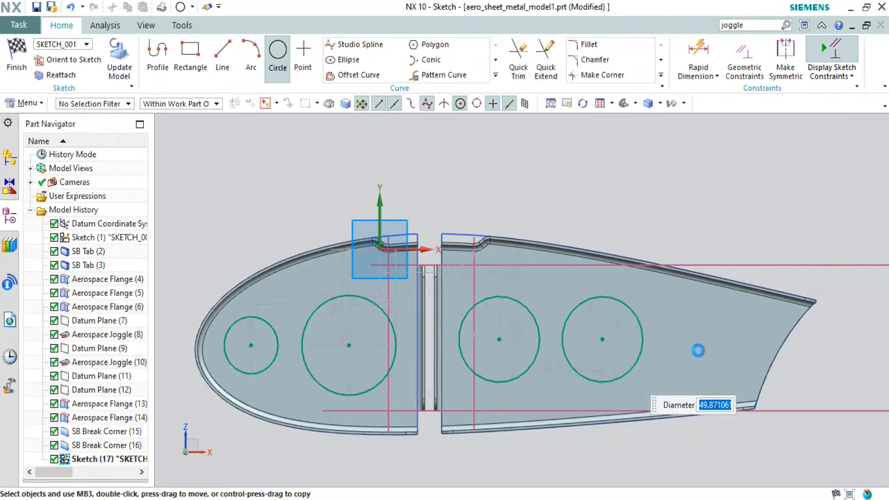
{"action": "left_click", "coordinate": [702, 340]}
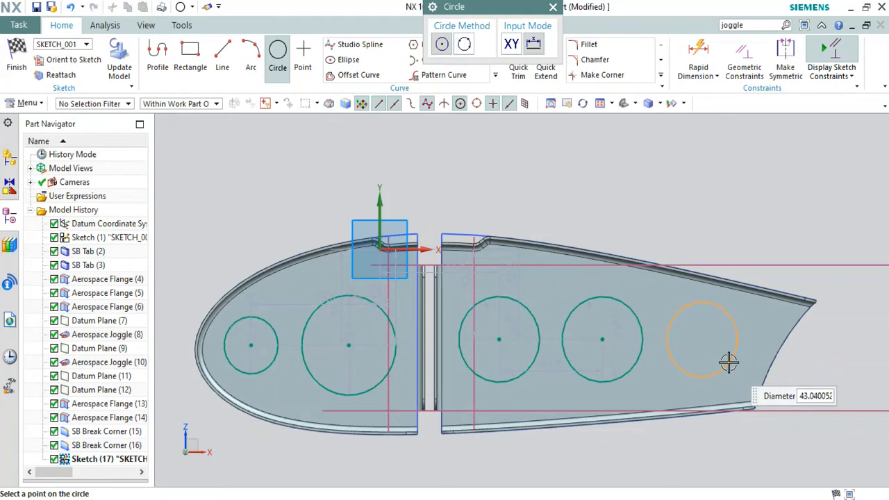
{"action": "left_click", "coordinate": [727, 361]}
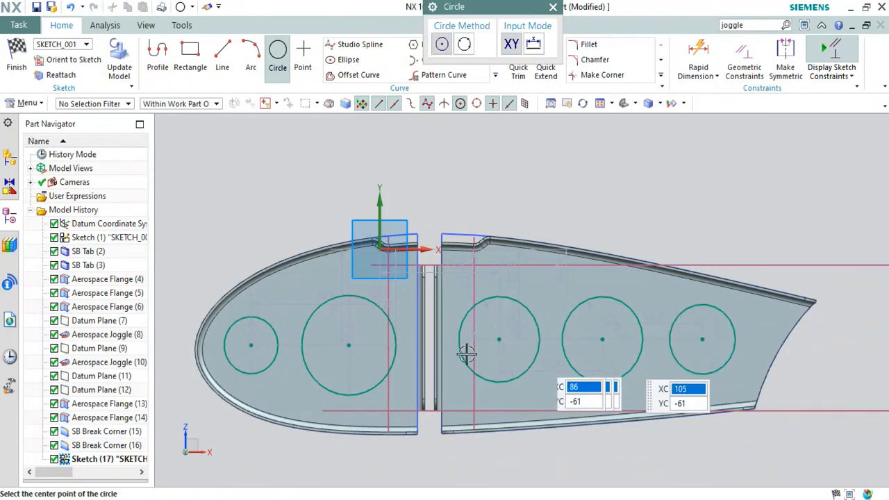
- Replace the larger nose tab circle with a smaller one about 49 mm in diameter near the same centre
{"action": "scroll", "coordinate": [378, 375], "scroll_direction": "down", "scroll_amount": 2}
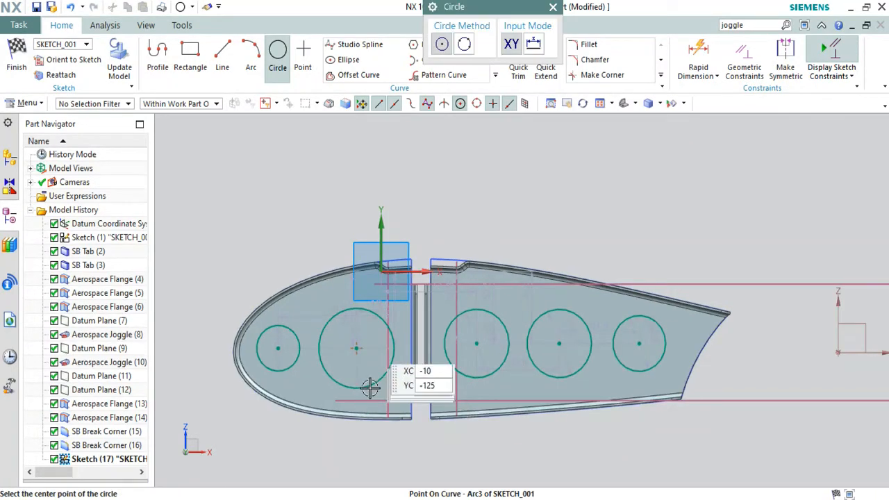
{"action": "scroll", "coordinate": [357, 357], "scroll_direction": "up", "scroll_amount": 2}
{"action": "scroll", "coordinate": [385, 372], "scroll_direction": "up", "scroll_amount": 2}
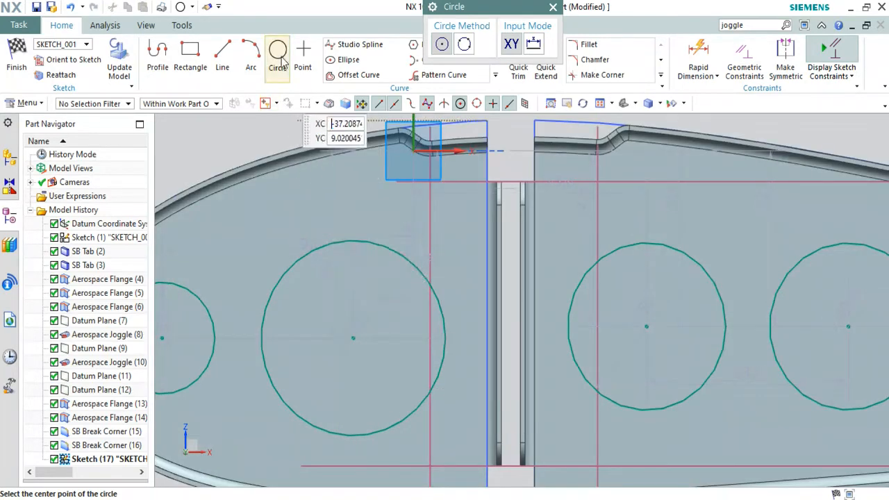
{"action": "key", "text": "Escape"}
{"action": "left_click", "coordinate": [386, 247]}
{"action": "key", "text": "Delete"}
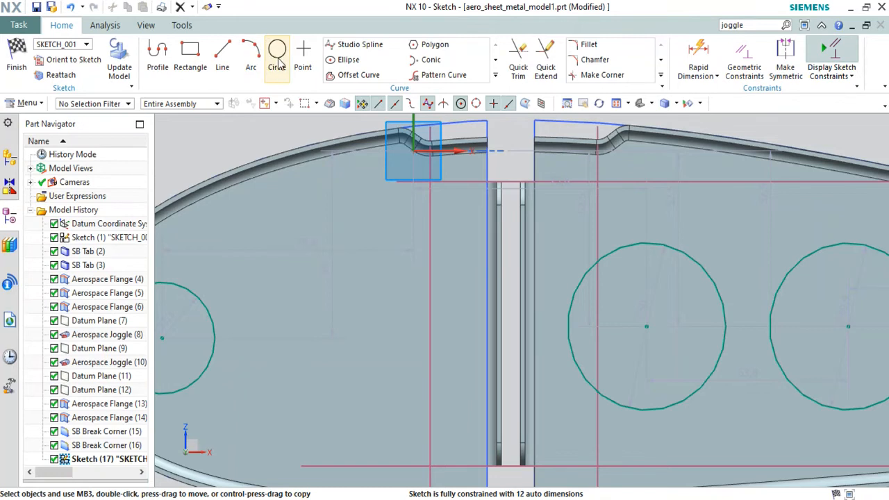
{"action": "left_click", "coordinate": [278, 63]}
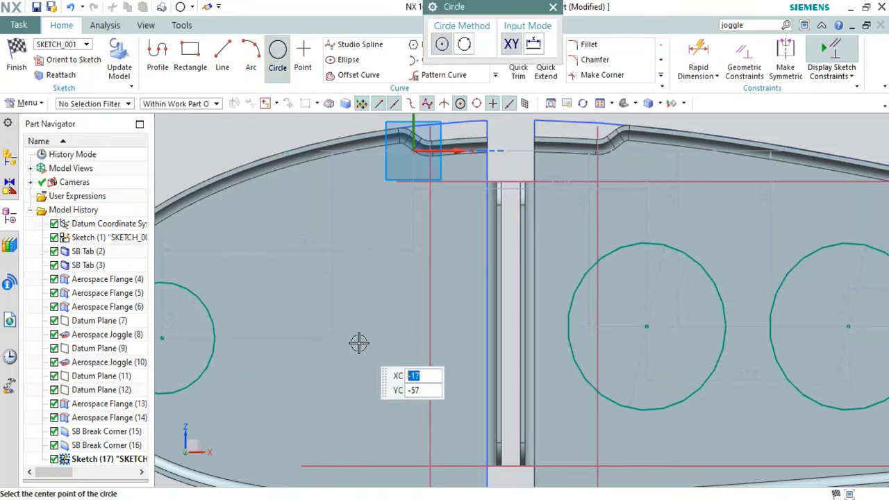
{"action": "left_click", "coordinate": [364, 347]}
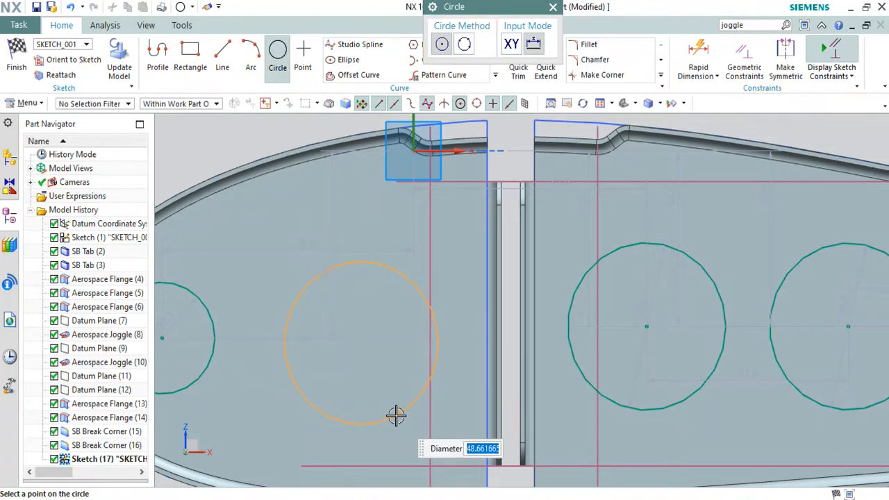
{"action": "left_click", "coordinate": [396, 417]}
{"action": "scroll", "coordinate": [377, 383], "scroll_direction": "down", "scroll_amount": 4}
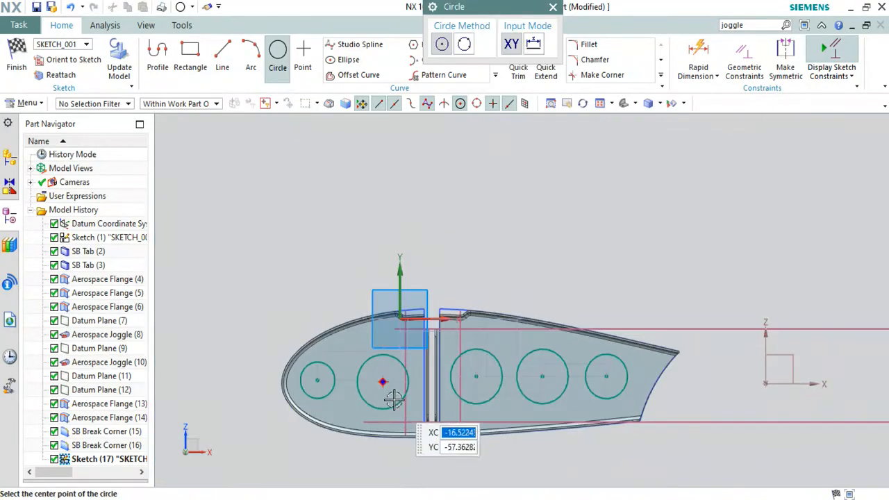
{"action": "scroll", "coordinate": [384, 389], "scroll_direction": "up", "scroll_amount": 4}
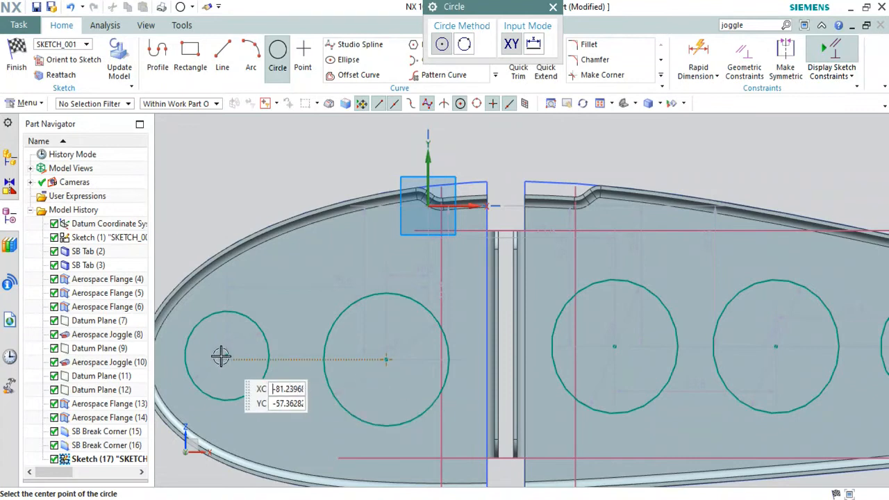
- Nudge the larger nose tab circle by its centre to fine-tune its position relative to the small circle
{"action": "scroll", "coordinate": [231, 358], "scroll_direction": "down", "scroll_amount": 5}
{"action": "mouse_move", "coordinate": [403, 413]}
{"action": "middle_mouse_down"}
{"action": "mouse_move", "coordinate": [480, 357]}
{"action": "mouse_move", "coordinate": [473, 388]}
{"action": "middle_mouse_up"}
{"action": "scroll", "coordinate": [386, 386], "scroll_direction": "up", "scroll_amount": 5}
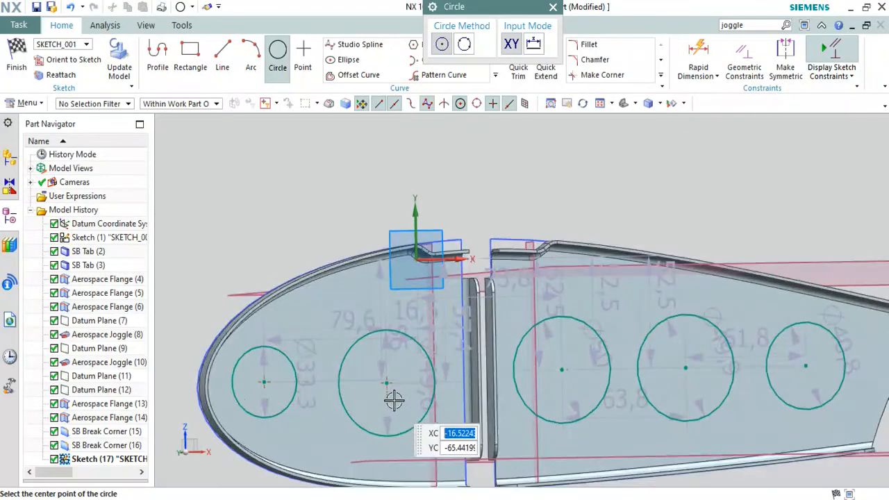
{"action": "scroll", "coordinate": [387, 387], "scroll_direction": "up", "scroll_amount": 3}
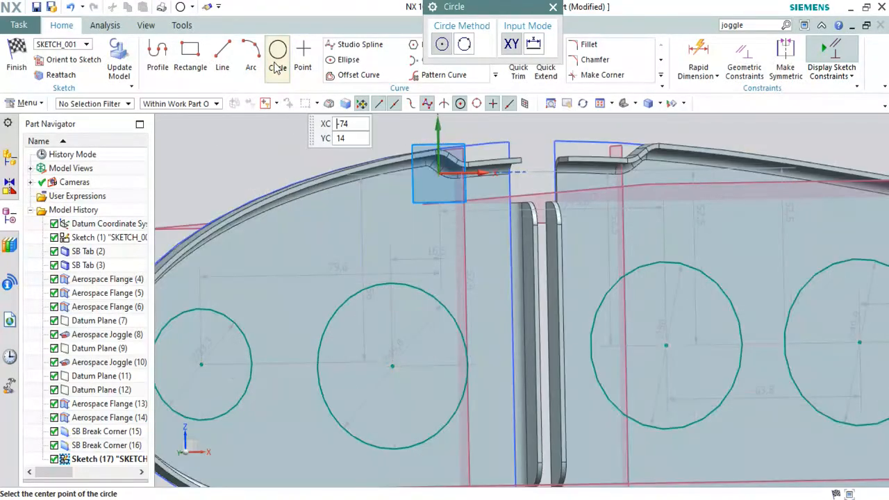
{"action": "key", "text": "Escape"}
{"action": "left_click_drag", "start_coordinate": [391, 367], "coordinate": [389, 359]}
{"action": "scroll", "coordinate": [389, 361], "scroll_direction": "down", "scroll_amount": 5}
{"action": "middle_click_drag", "start_coordinate": [389, 363], "coordinate": [367, 365]}
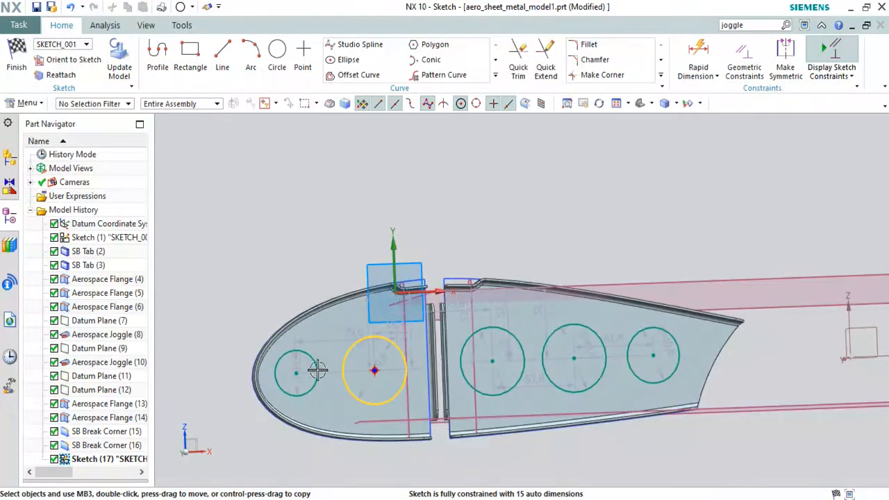
{"action": "left_click_drag", "start_coordinate": [307, 376], "coordinate": [308, 376]}
{"action": "left_click_drag", "start_coordinate": [382, 372], "coordinate": [379, 369]}
- Finish the sketch containing the five web circles
{"action": "middle_click_drag", "start_coordinate": [498, 369], "coordinate": [514, 399]}
{"action": "scroll", "coordinate": [522, 338], "scroll_direction": "down", "scroll_amount": 3}
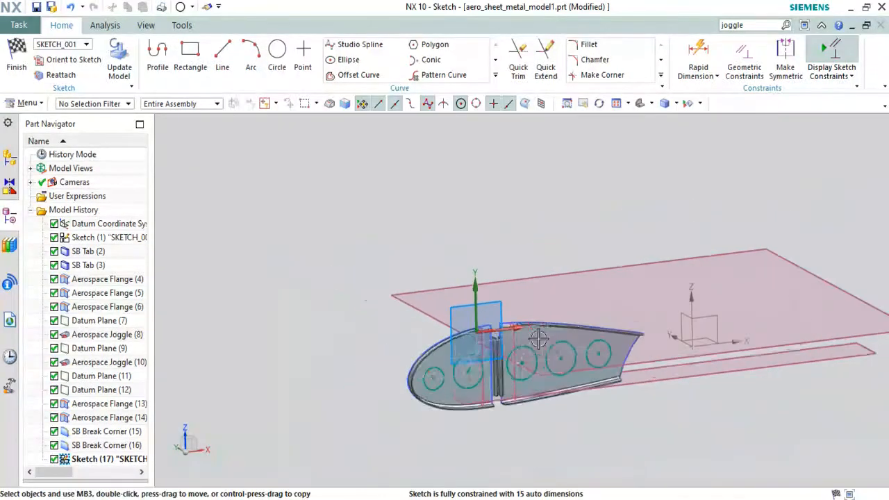
{"action": "scroll", "coordinate": [598, 383], "scroll_direction": "up", "scroll_amount": 3}
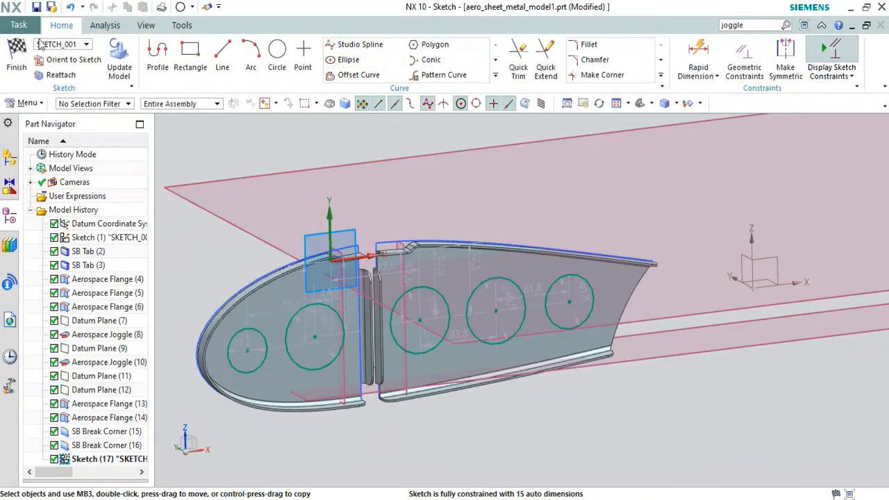
{"action": "key", "text": "ctrl+q"}
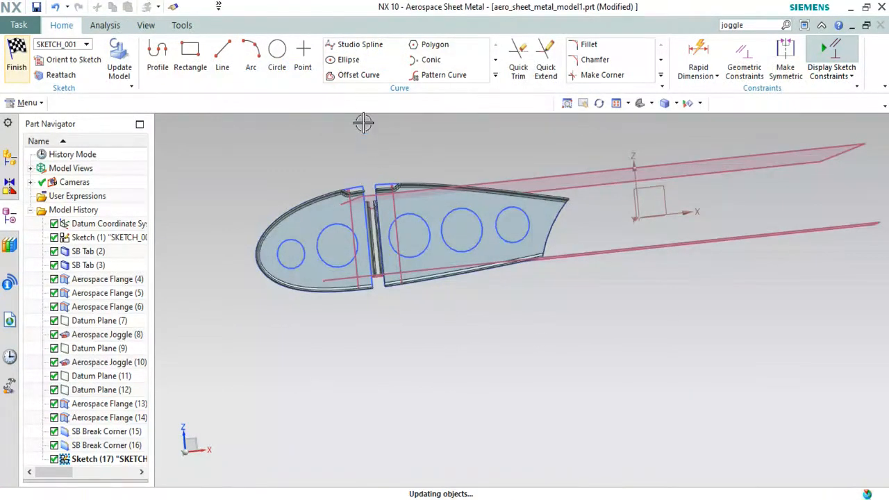
- Set up an Aerospace Lightening Cutout on the small nose circle with reversed direction, 3 mm clearance, 2 mm die radius and 10 mm corner radius
{"action": "left_click", "coordinate": [353, 44]}
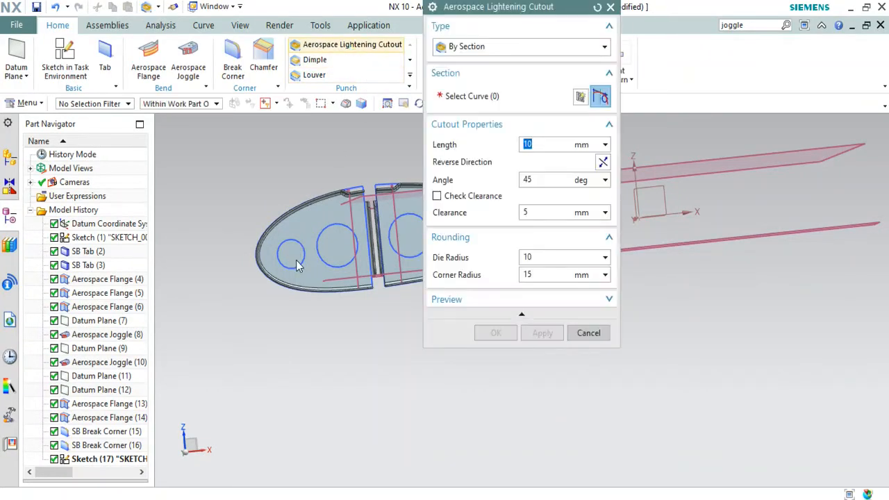
{"action": "left_click", "coordinate": [303, 245]}
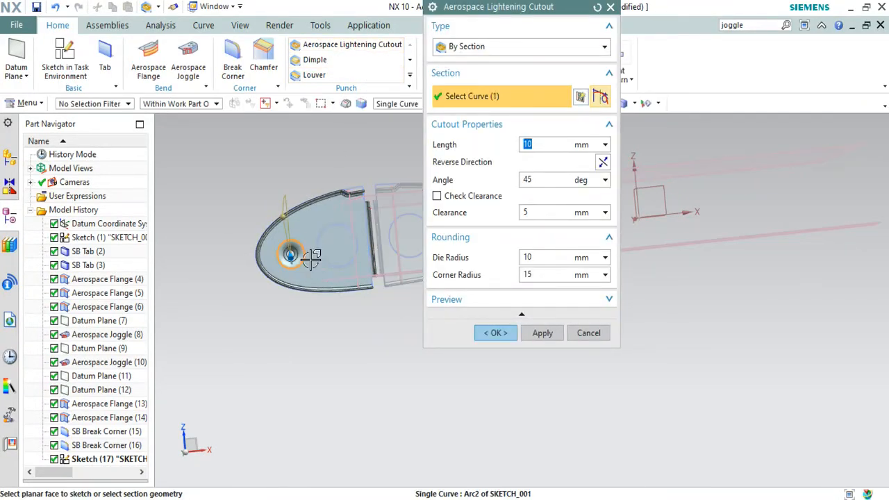
{"action": "middle_click_drag", "start_coordinate": [309, 256], "coordinate": [351, 293]}
{"action": "scroll", "coordinate": [352, 293], "scroll_direction": "up", "scroll_amount": 4}
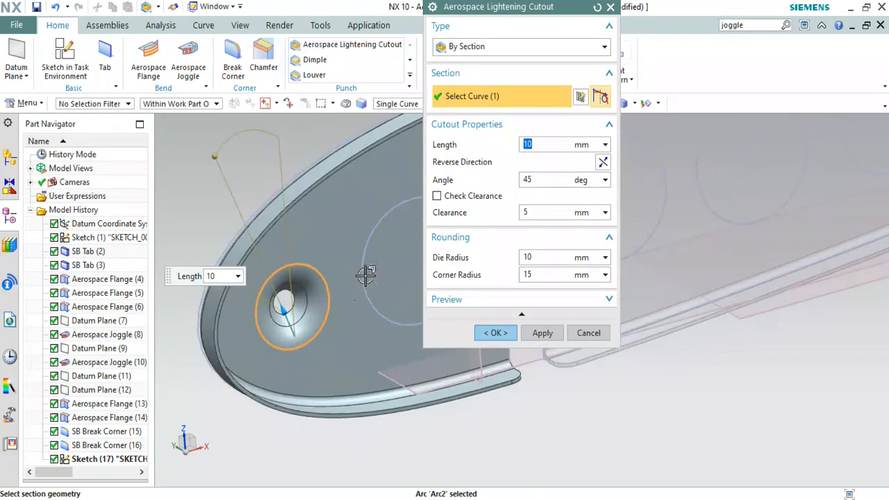
{"action": "left_click", "coordinate": [601, 163]}
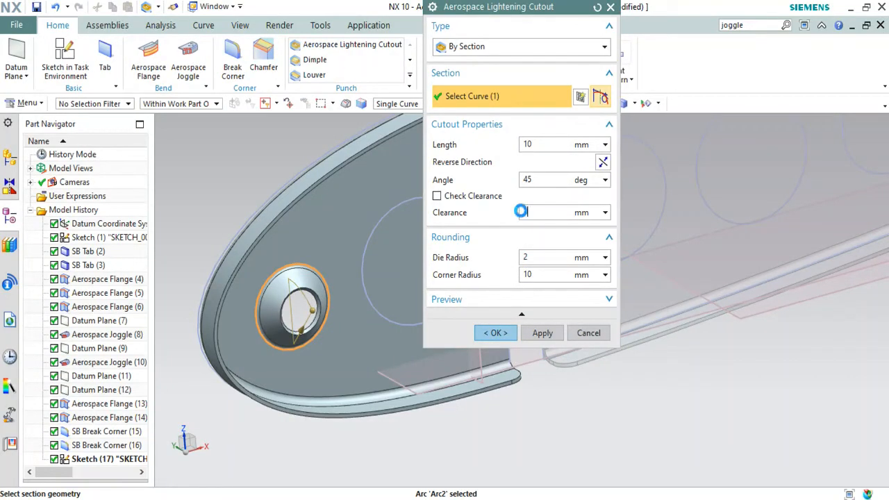
{"action": "left_click", "coordinate": [611, 306]}
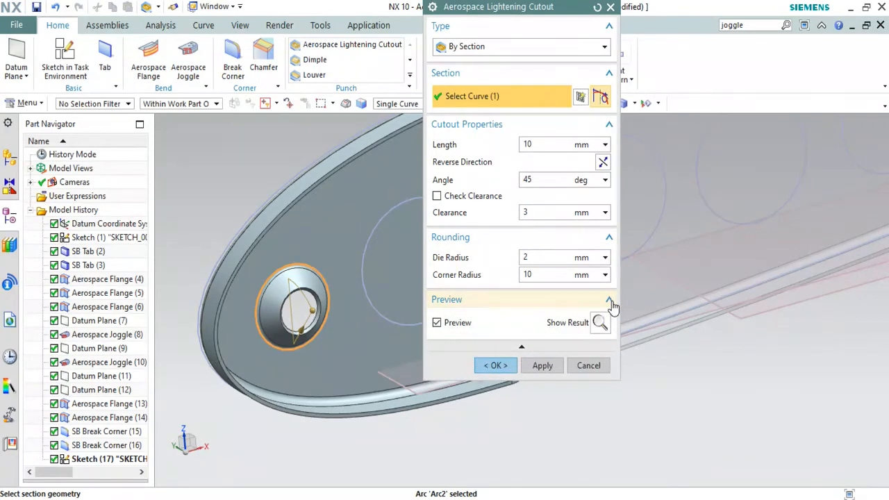
{"action": "left_click", "coordinate": [609, 302]}
- Set the small nose circle's cutout length to 5 mm and die radius to 5 mm, and create the cutout
{"action": "left_click", "coordinate": [517, 144]}
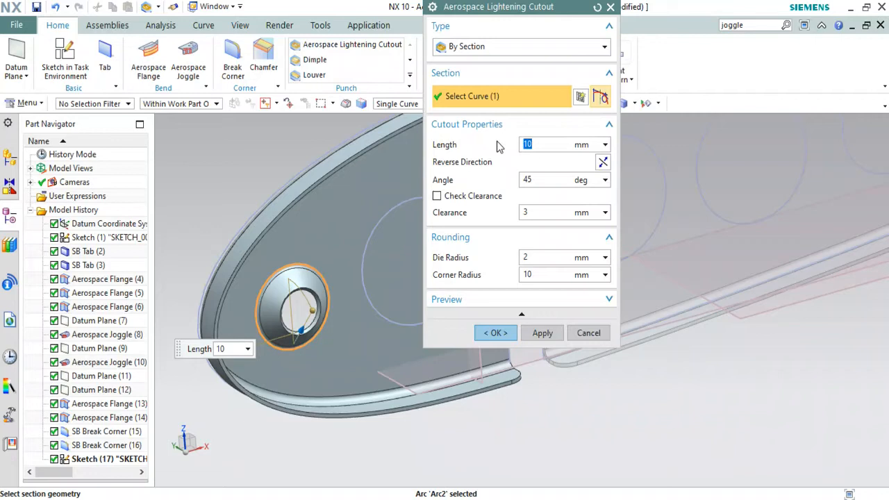
{"action": "type", "text": "5"}
{"action": "left_click", "coordinate": [496, 142]}
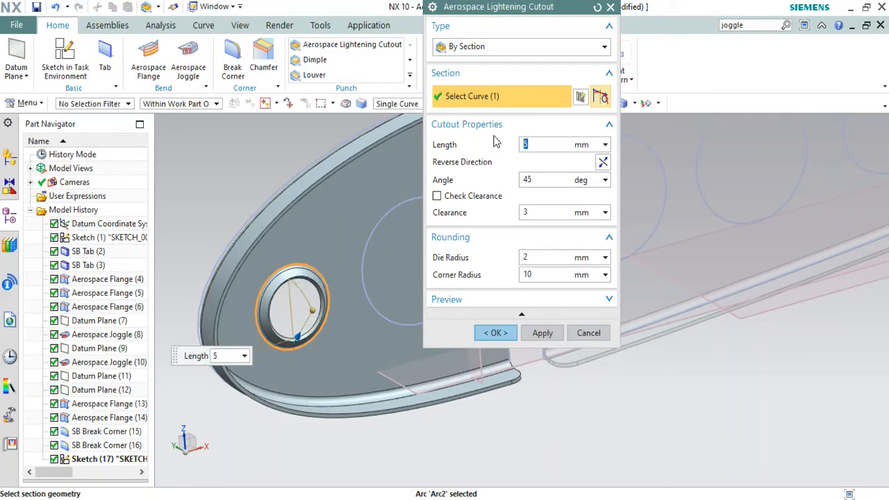
{"action": "scroll", "coordinate": [353, 256], "scroll_direction": "up", "scroll_amount": 2}
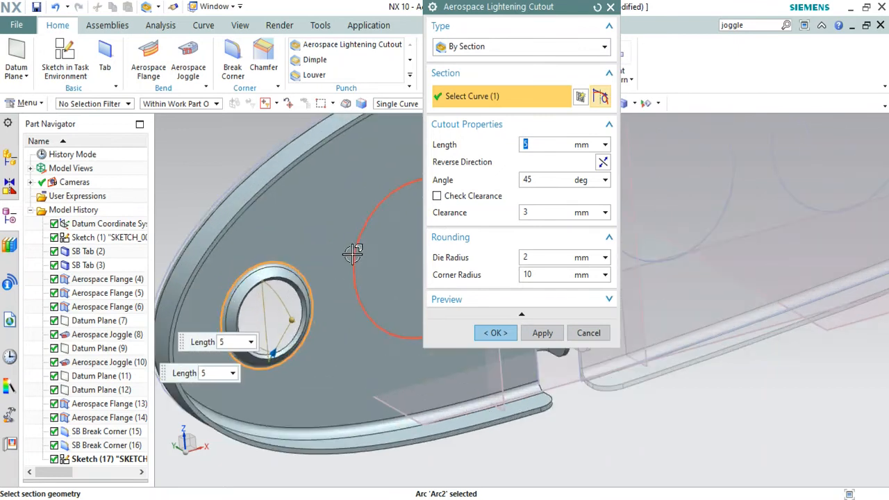
{"action": "scroll", "coordinate": [344, 293], "scroll_direction": "down", "scroll_amount": 2}
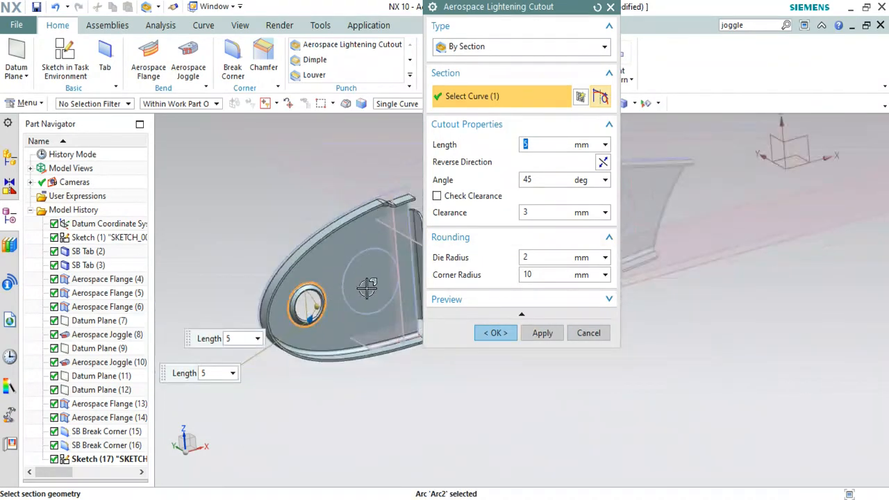
{"action": "left_click", "coordinate": [525, 258]}
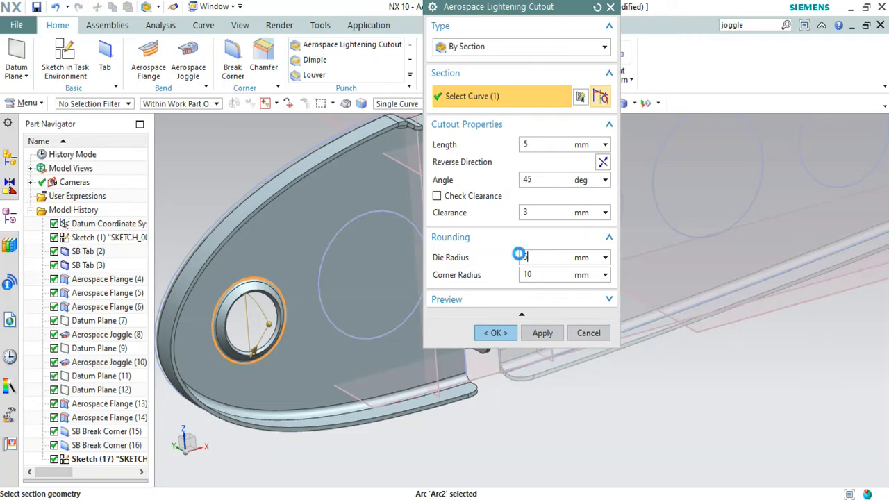
{"action": "double_click", "coordinate": [520, 257]}
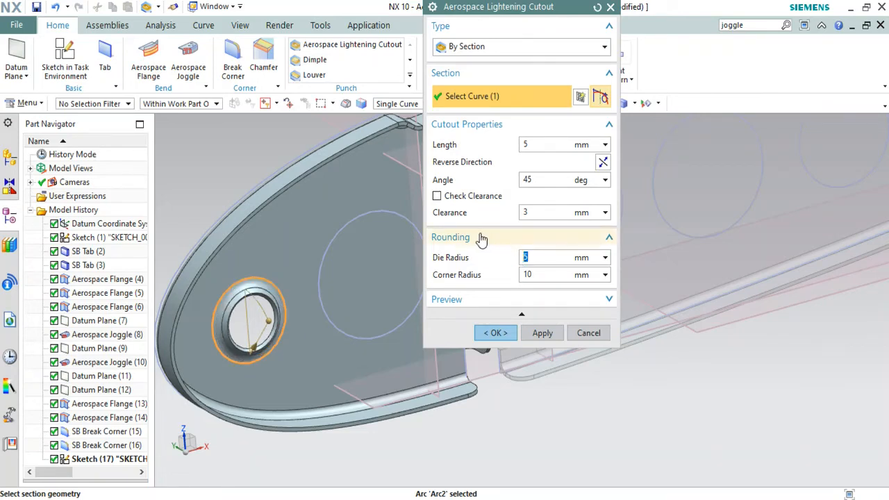
{"action": "left_click", "coordinate": [505, 333]}
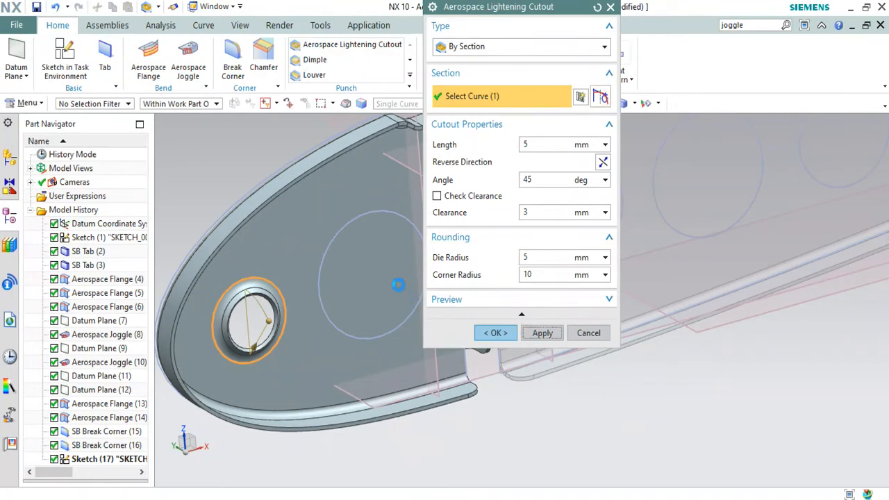
- Create a lightening cutout with reversed direction from the larger nose tab circle
{"action": "left_click", "coordinate": [347, 224]}
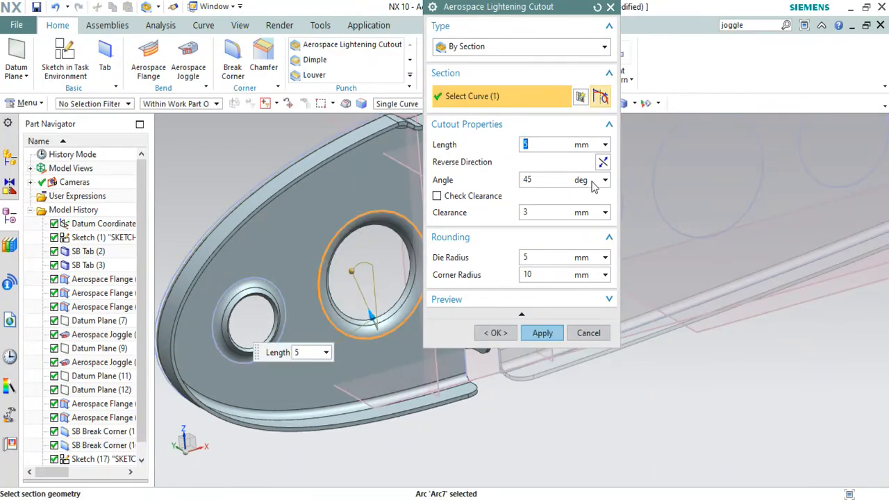
{"action": "left_click", "coordinate": [603, 161]}
{"action": "left_click", "coordinate": [541, 334]}
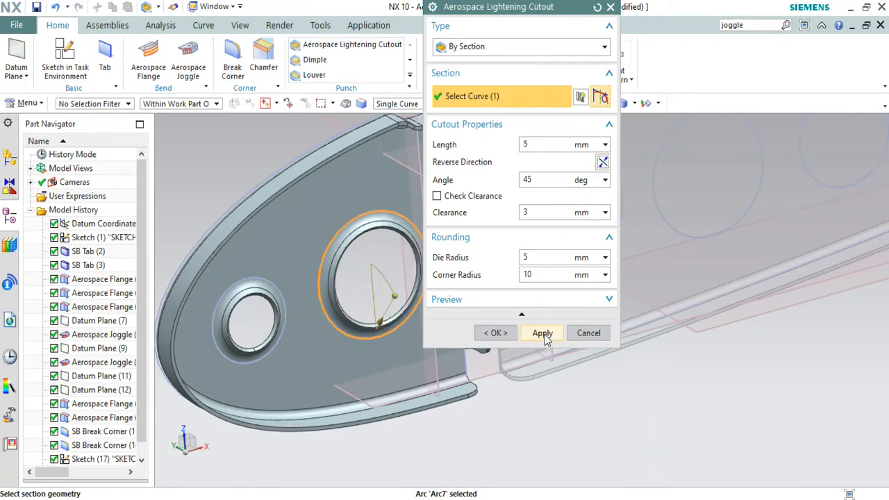
- Apply the lightening cutout on the larger nose tab circle
{"action": "left_click", "coordinate": [542, 333]}
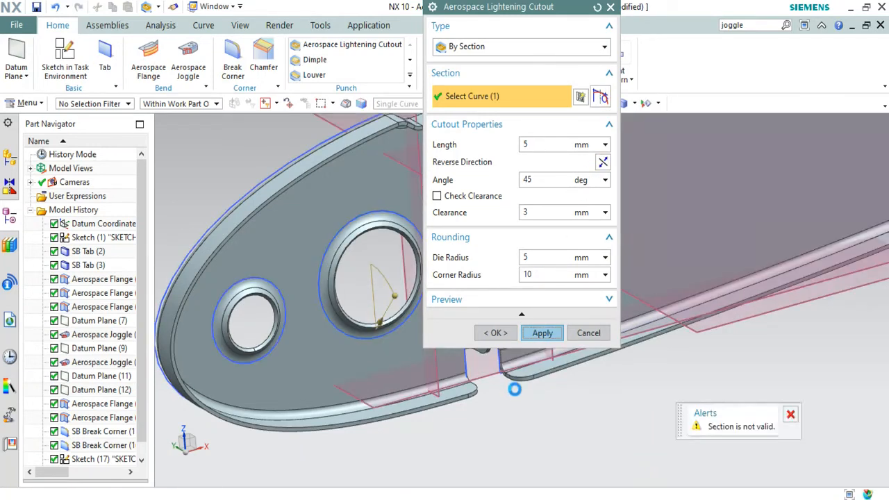
- Try to create a lightening cutout from the rear tab circle nearest the gap
{"action": "scroll", "coordinate": [513, 393], "scroll_direction": "down", "scroll_amount": 8}
{"action": "scroll", "coordinate": [583, 371], "scroll_direction": "up", "scroll_amount": 7}
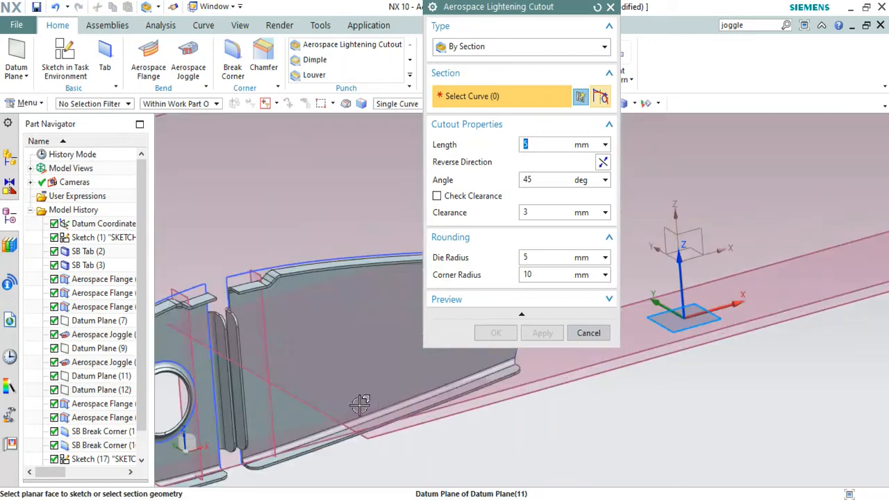
{"action": "scroll", "coordinate": [326, 373], "scroll_direction": "up", "scroll_amount": 3}
{"action": "scroll", "coordinate": [359, 349], "scroll_direction": "down", "scroll_amount": 5}
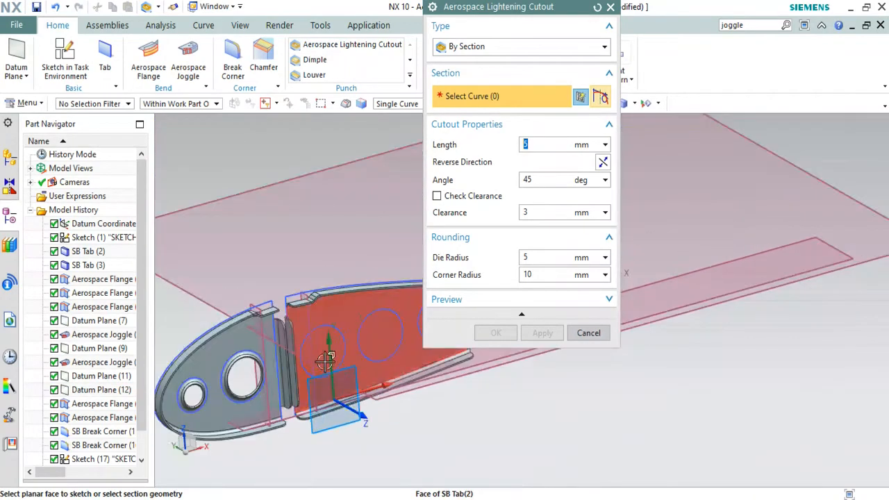
{"action": "left_click", "coordinate": [340, 340]}
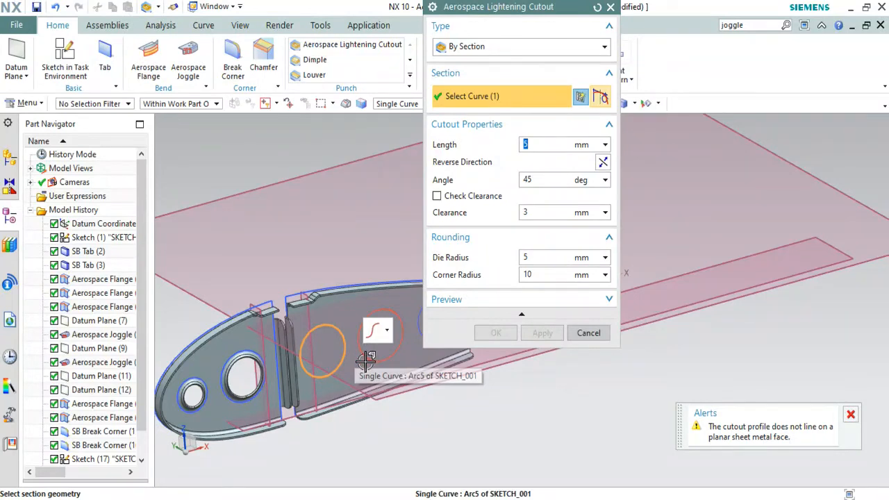
{"action": "left_click", "coordinate": [587, 333]}
{"action": "middle_click_drag", "start_coordinate": [328, 372], "coordinate": [352, 375]}
{"action": "left_click", "coordinate": [353, 375]}
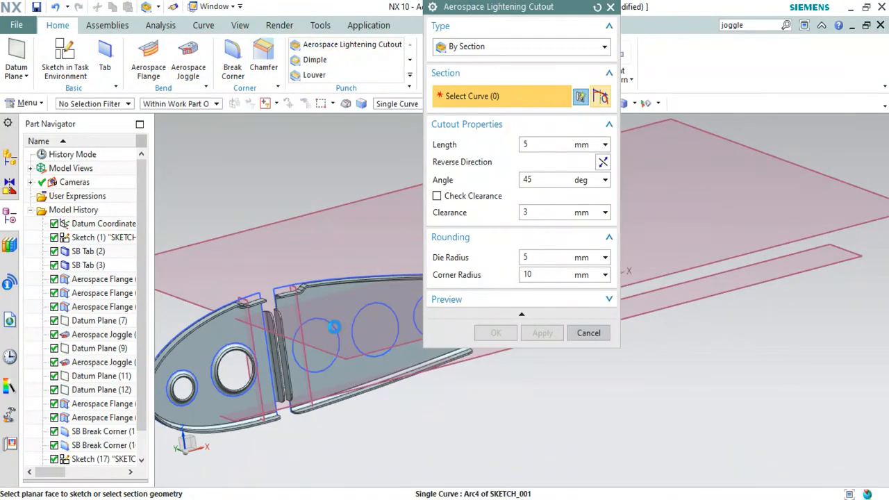
{"action": "left_click", "coordinate": [338, 331]}
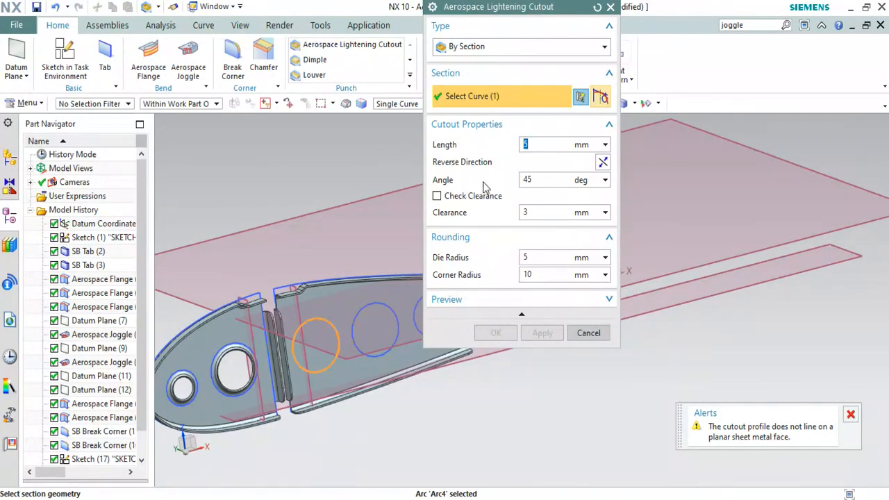
{"action": "left_click", "coordinate": [588, 334]}
- Edit the web circle sketch, delete the three circles lying on the rear tab, and finish the sketch
{"action": "middle_click_drag", "start_coordinate": [420, 409], "coordinate": [395, 396]}
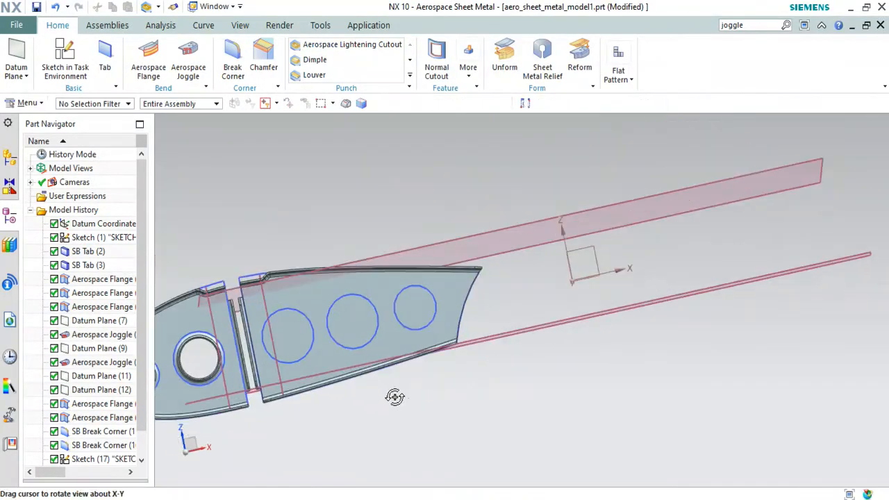
{"action": "scroll", "coordinate": [142, 416], "scroll_direction": "down", "scroll_amount": 1}
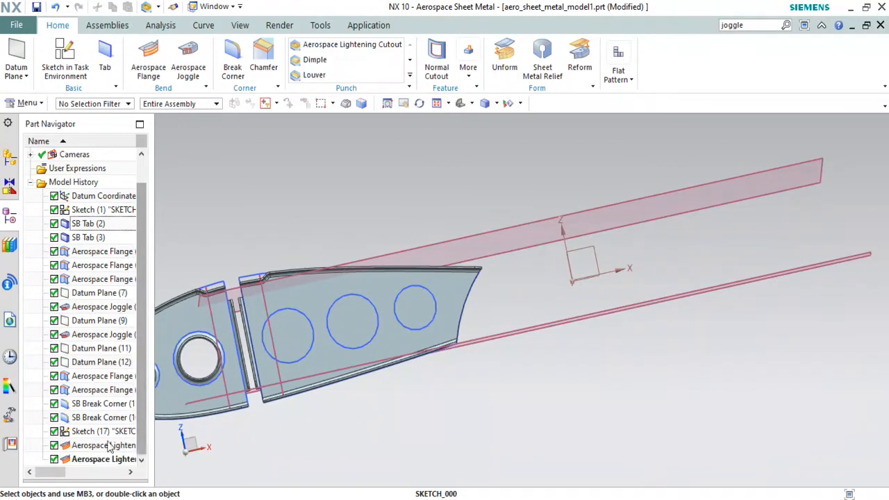
{"action": "left_click", "coordinate": [111, 445]}
{"action": "double_click", "coordinate": [111, 431]}
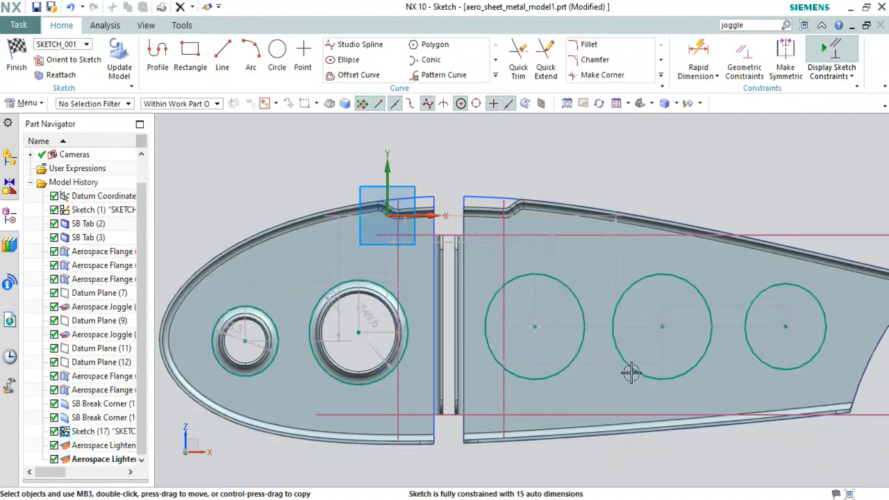
{"action": "left_click", "coordinate": [579, 352]}
{"action": "key", "text": "Delete"}
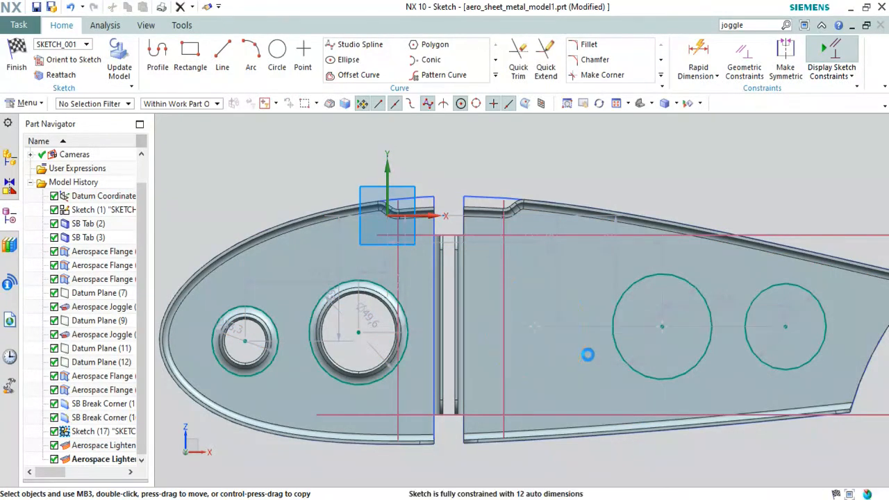
{"action": "left_click", "coordinate": [780, 370]}
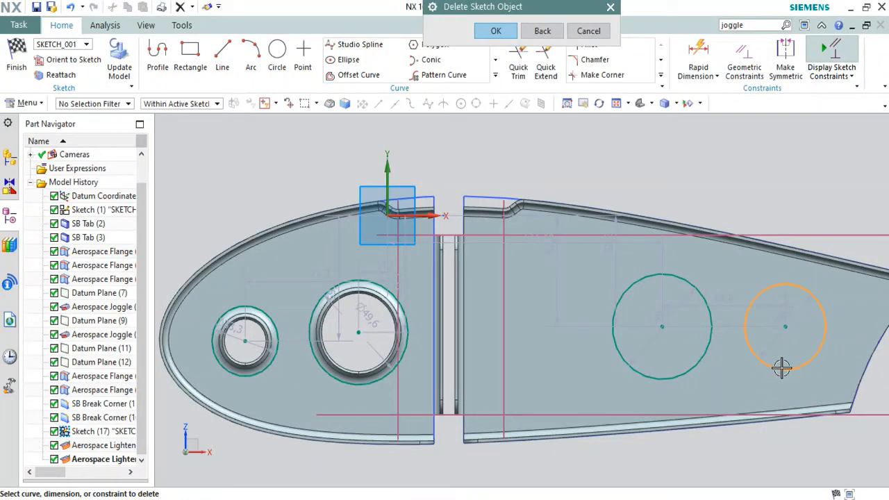
{"action": "key", "text": "Escape"}
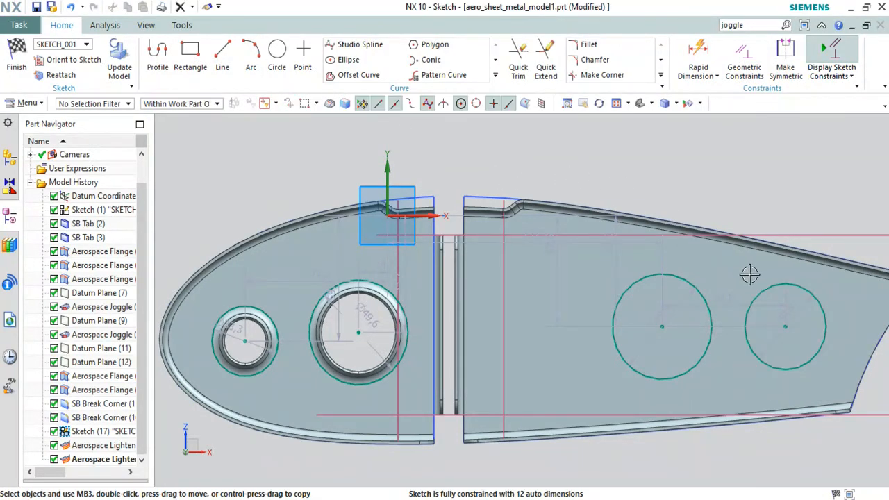
{"action": "left_click", "coordinate": [768, 288]}
{"action": "key", "text": "Delete"}
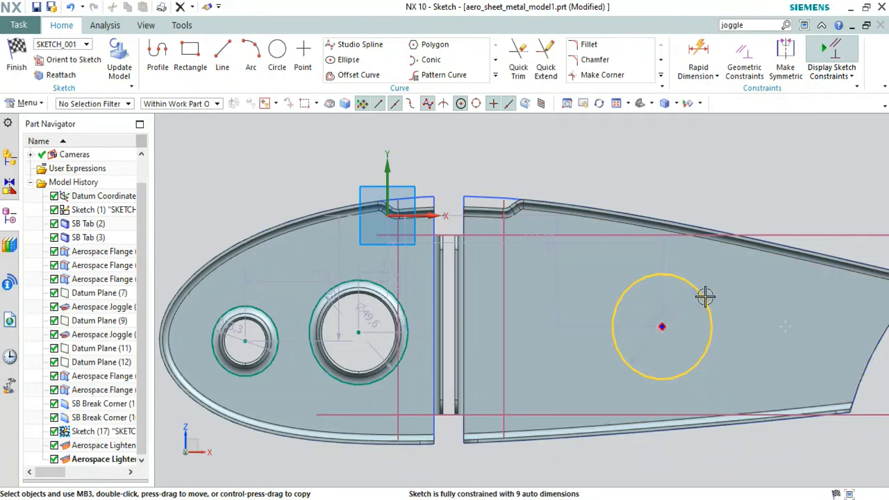
{"action": "left_click", "coordinate": [704, 296]}
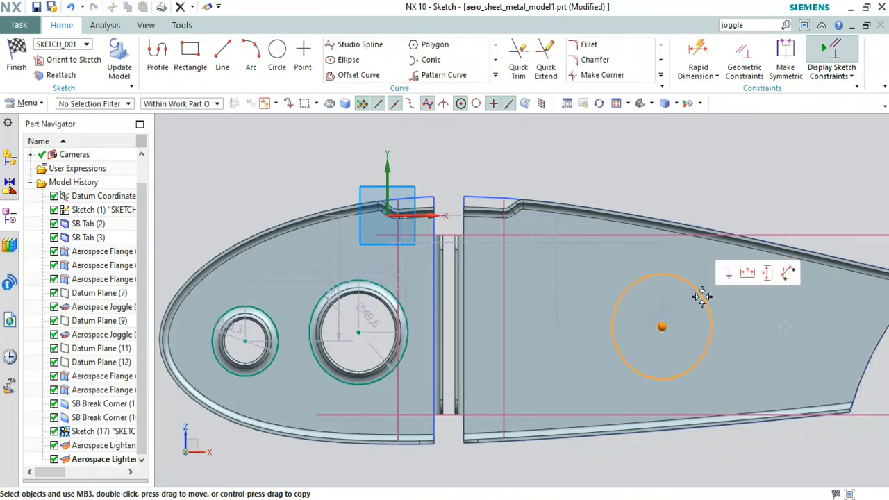
{"action": "key", "text": "Delete"}
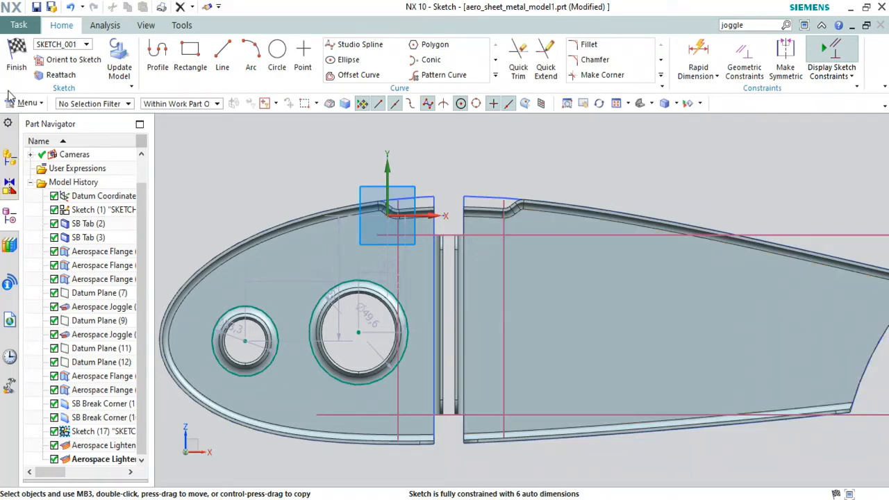
{"action": "left_click", "coordinate": [119, 67]}
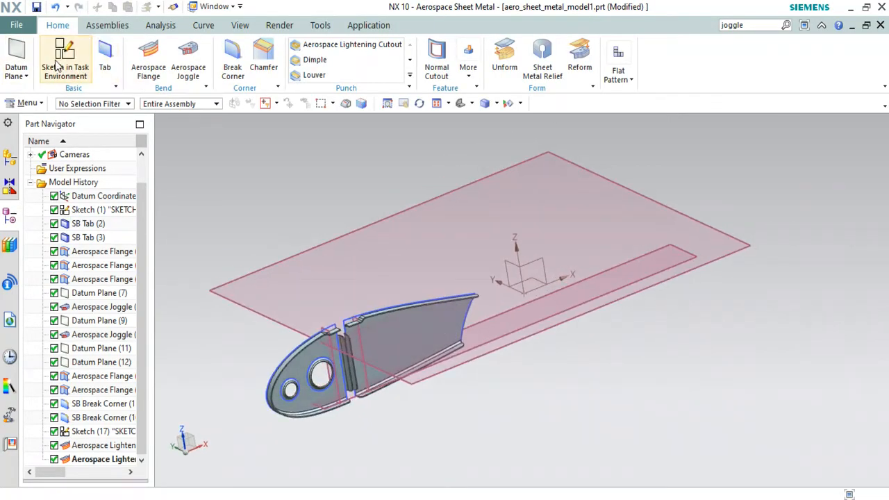
- Start a sketch on the rear tab's web face and draw a large circle near the gap, midway up the web
{"action": "left_click", "coordinate": [65, 56]}
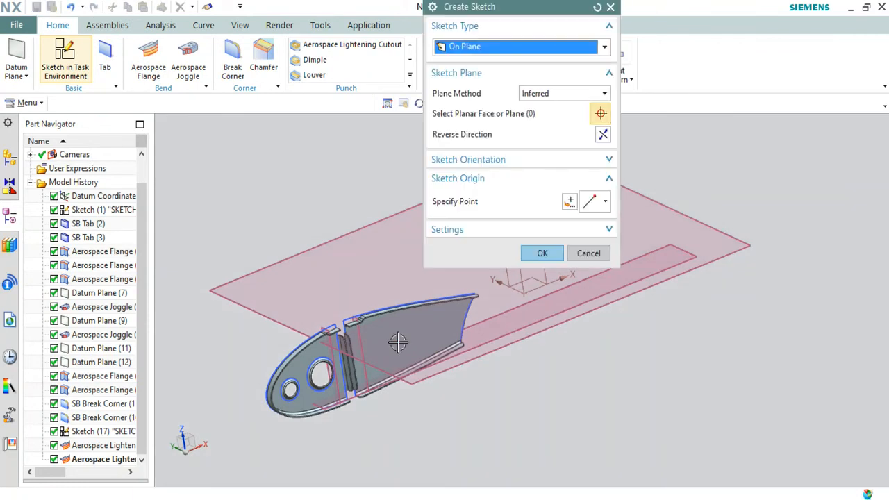
{"action": "left_click", "coordinate": [399, 342]}
{"action": "left_click", "coordinate": [543, 254]}
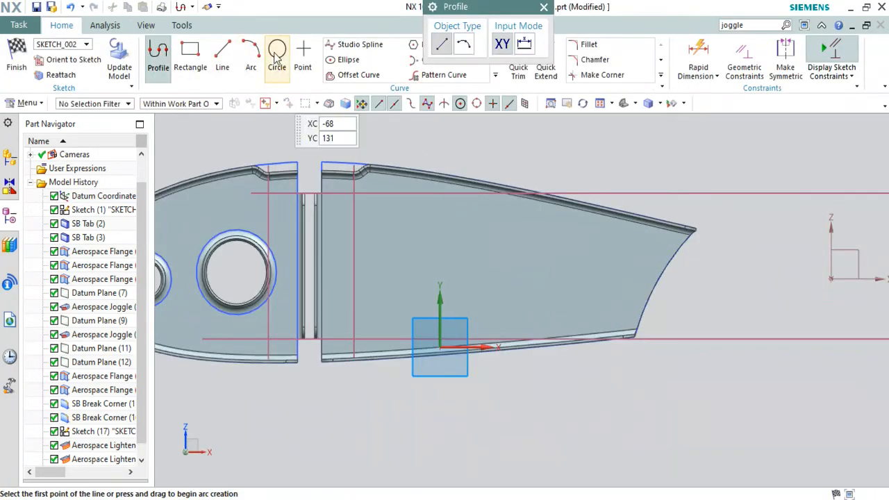
{"action": "left_click", "coordinate": [276, 61]}
{"action": "left_click", "coordinate": [382, 267]}
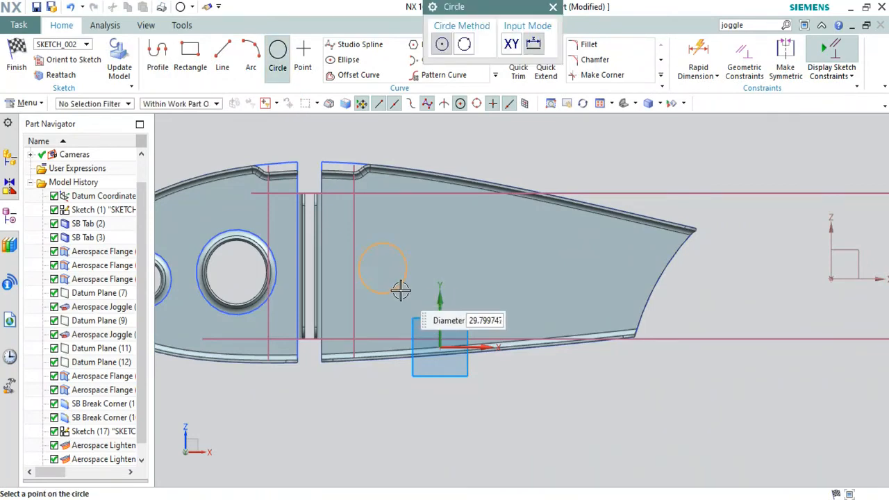
{"action": "type", "text": "29"}
{"action": "key", "text": "Return"}
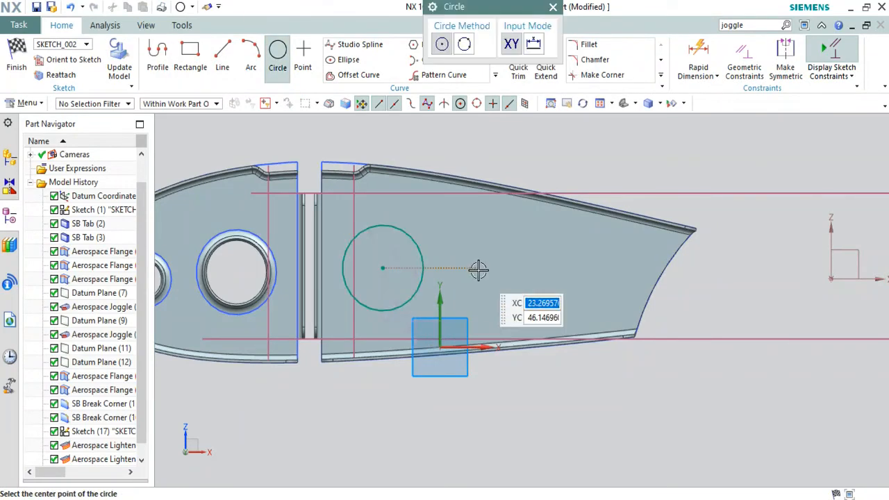
- Sketch two progressively smaller circles in line towards the tail, shift the smallest one slightly lower, and finish the sketch
{"action": "left_click", "coordinate": [492, 267]}
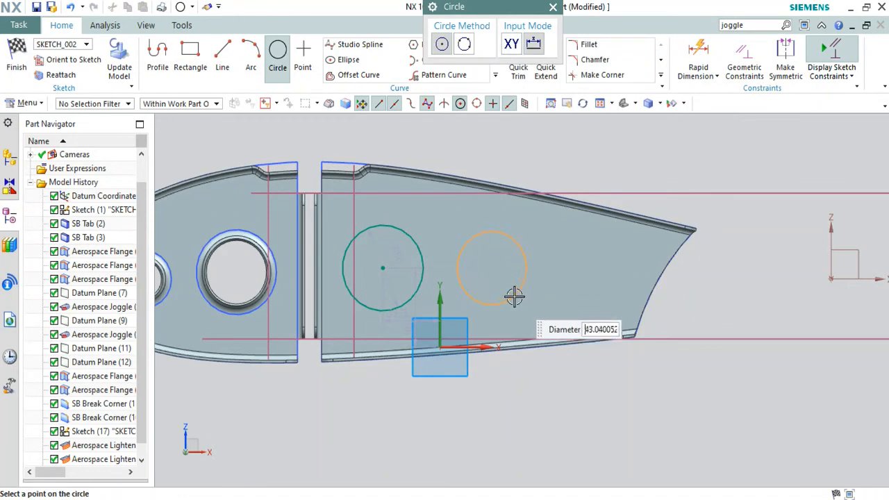
{"action": "left_click", "coordinate": [516, 298]}
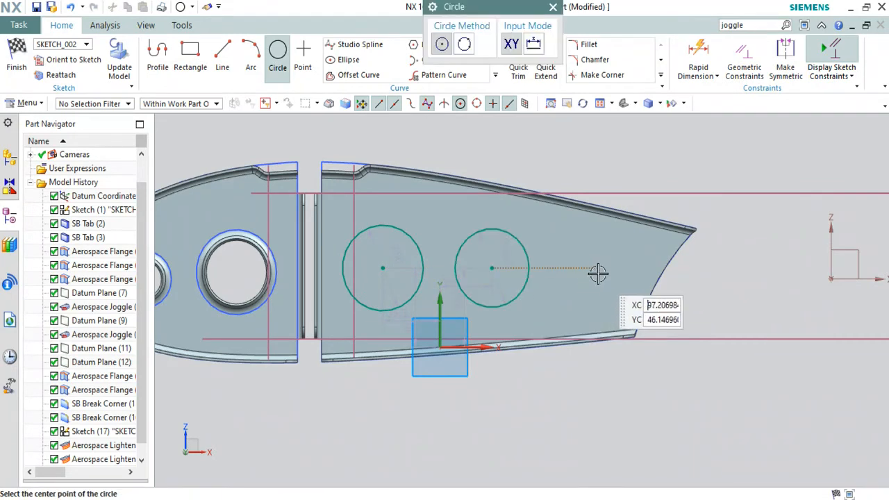
{"action": "left_click", "coordinate": [597, 268]}
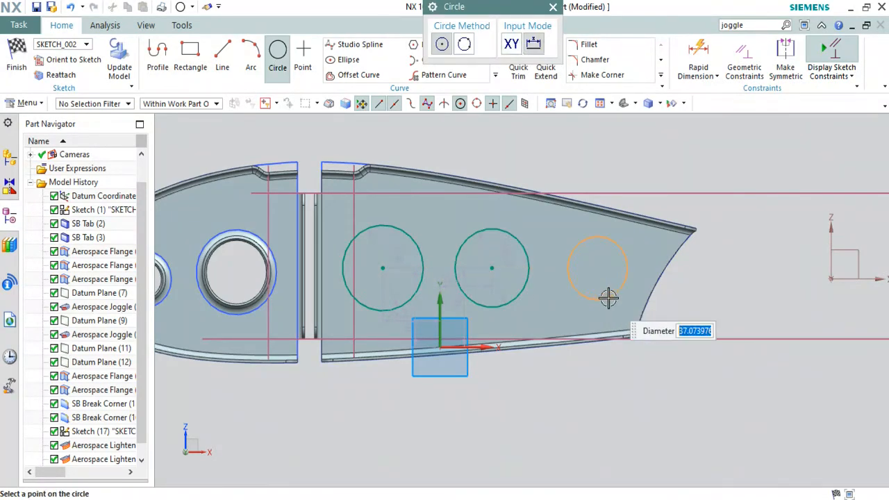
{"action": "left_click", "coordinate": [606, 297]}
{"action": "key", "text": "Escape"}
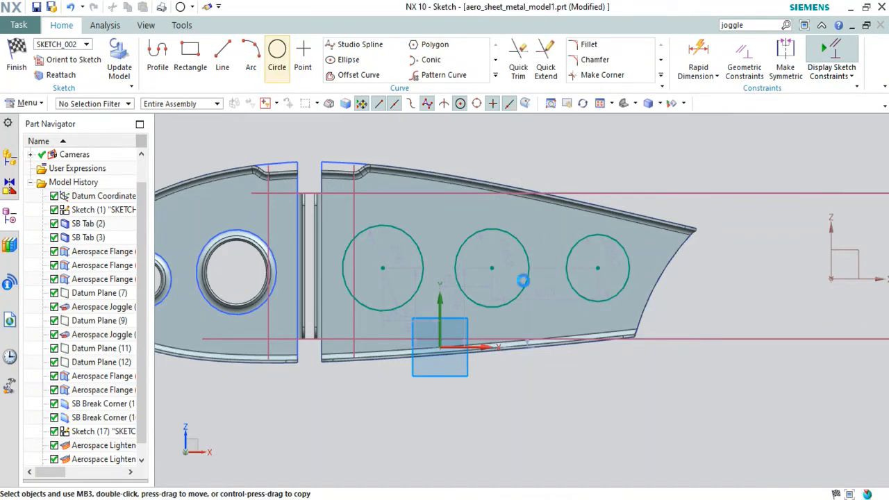
{"action": "left_click_drag", "start_coordinate": [597, 273], "coordinate": [595, 273]}
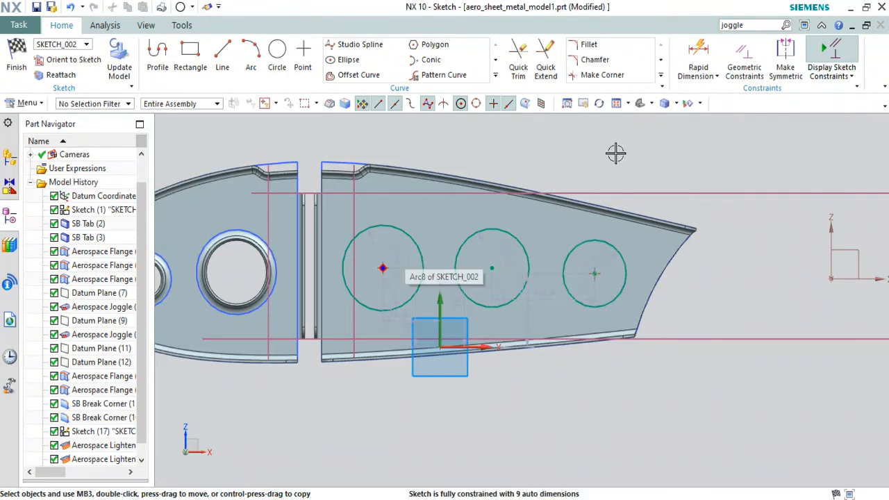
{"action": "left_click", "coordinate": [17, 55]}
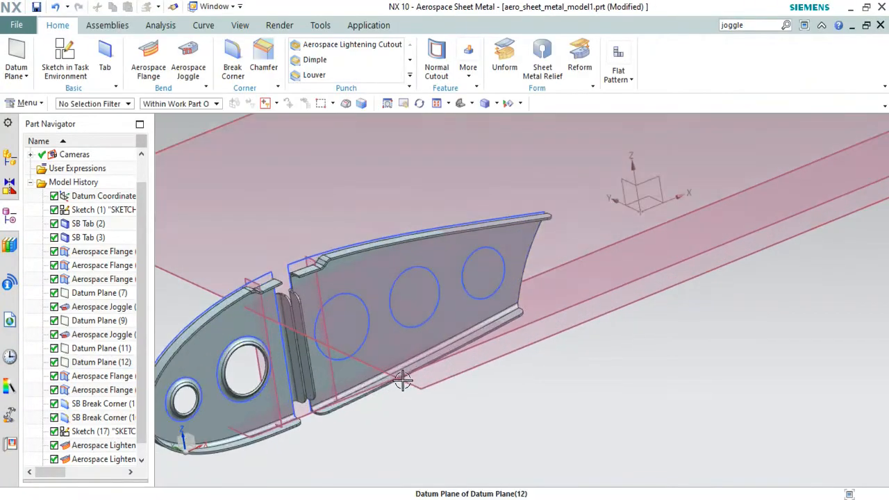
- Create a lightening cutout with reversed direction from the rear tab's largest circle
{"action": "left_click", "coordinate": [369, 306]}
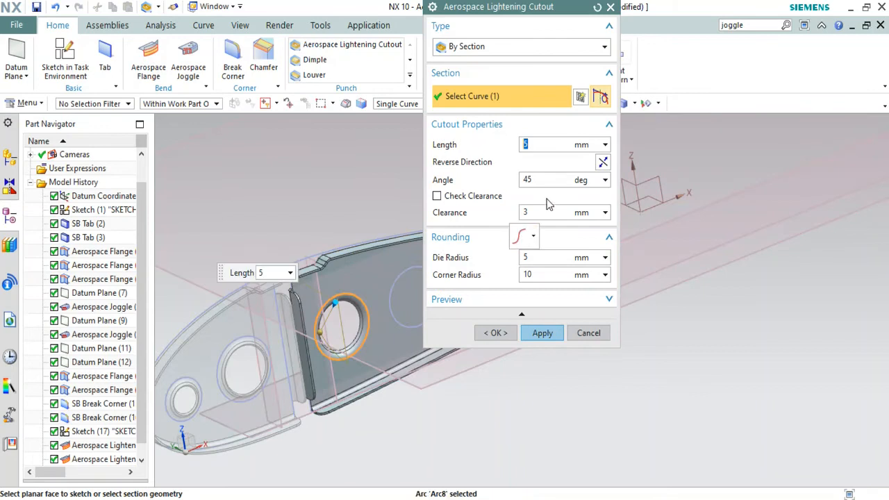
{"action": "left_click", "coordinate": [600, 162]}
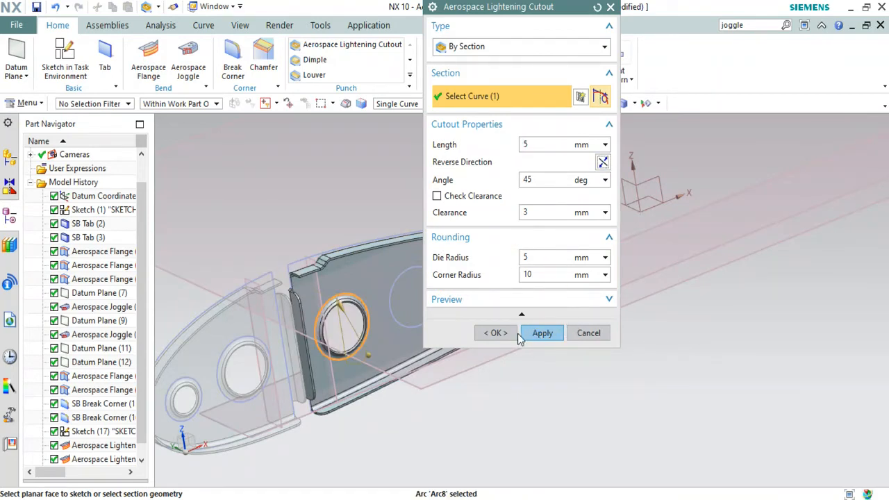
{"action": "left_click", "coordinate": [539, 334]}
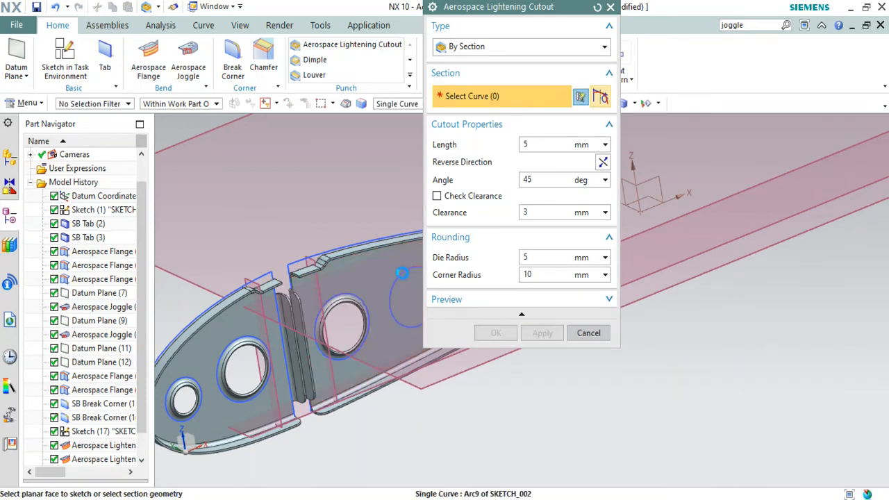
- Create a lightening cutout with reversed direction from the rear tab's middle circle
{"action": "left_click", "coordinate": [396, 295]}
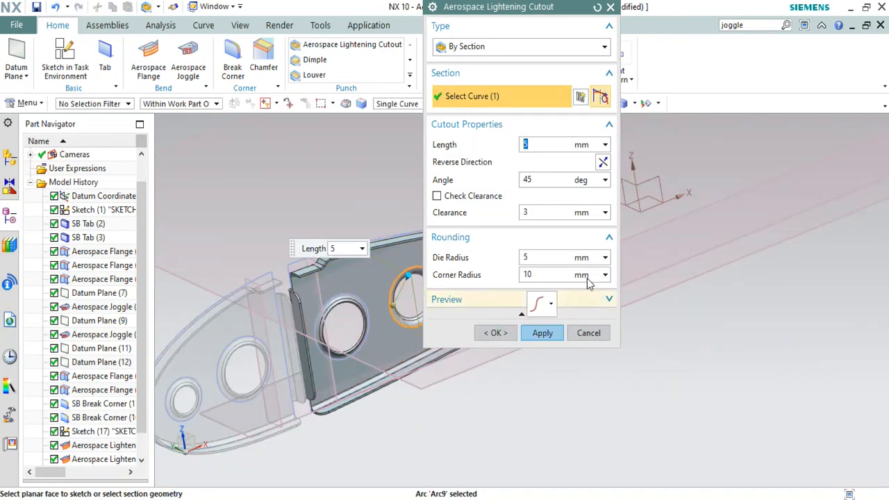
{"action": "left_click", "coordinate": [603, 164]}
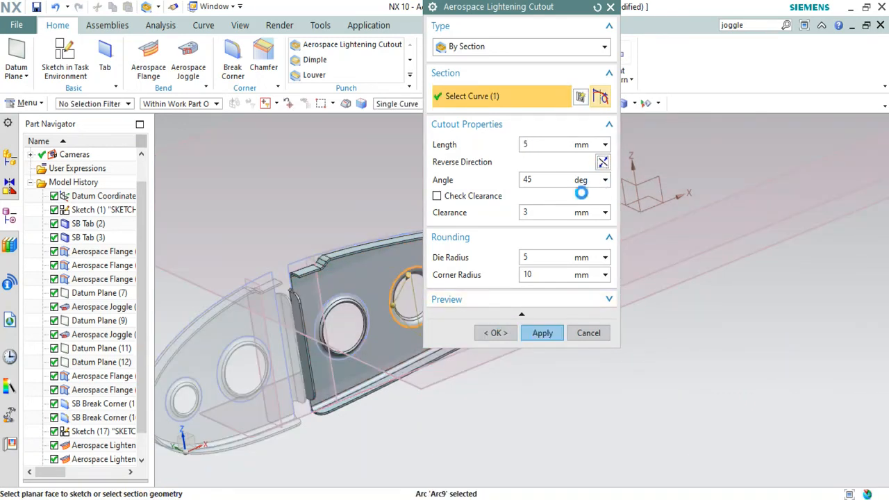
{"action": "left_click", "coordinate": [546, 336]}
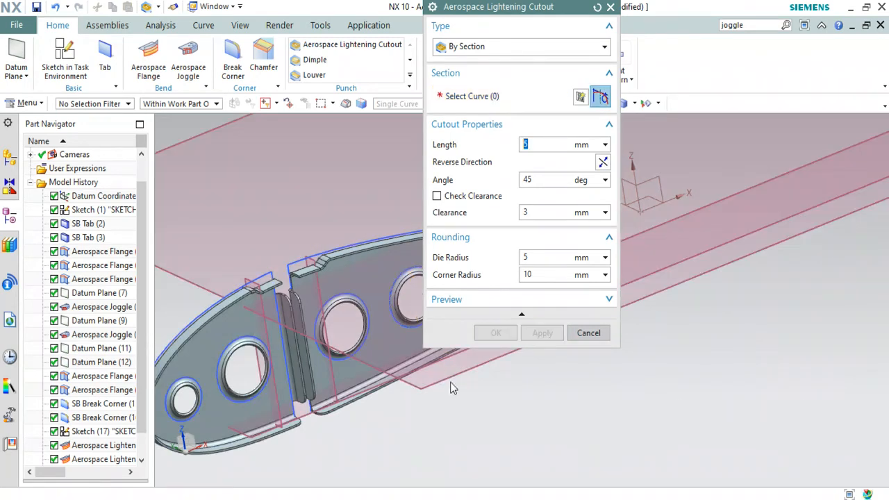
- Create a lightening cutout with reversed direction from the rear tab's smallest circle and leave the cutout command
{"action": "scroll", "coordinate": [425, 370], "scroll_direction": "up", "scroll_amount": 5}
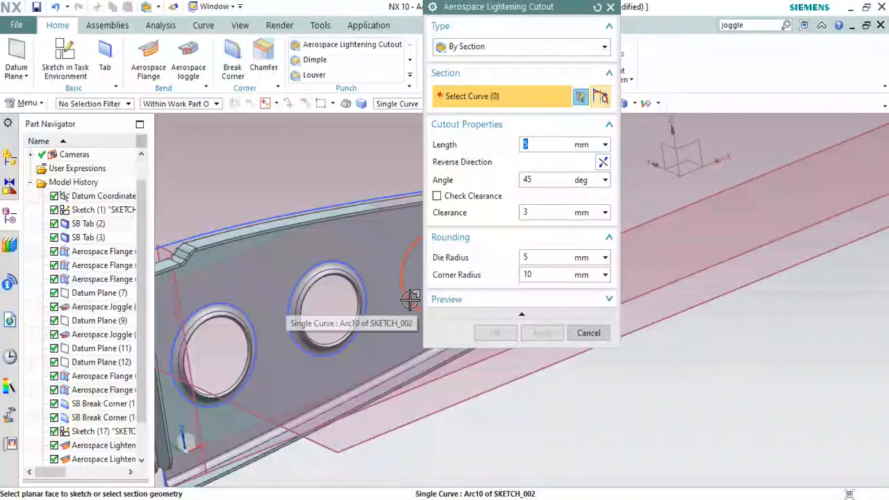
{"action": "left_click", "coordinate": [408, 299]}
{"action": "left_click", "coordinate": [599, 161]}
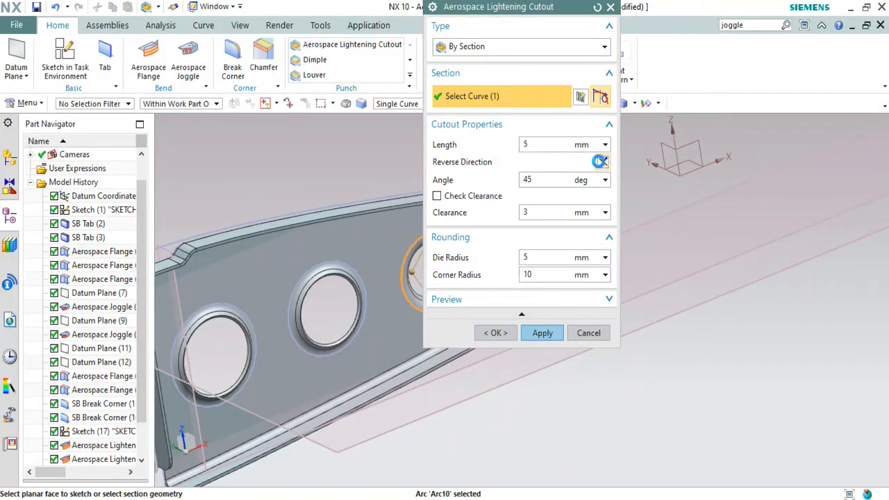
{"action": "left_click", "coordinate": [540, 335]}
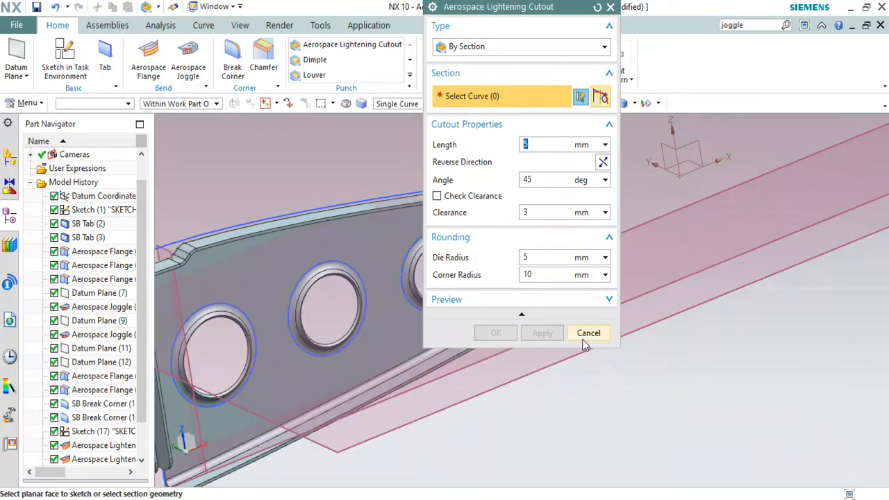
{"action": "left_click", "coordinate": [585, 334]}
- Hide all datums and sketches in the model
{"action": "scroll", "coordinate": [586, 342], "scroll_direction": "down", "scroll_amount": 4}
{"action": "middle_click_drag", "start_coordinate": [521, 333], "coordinate": [519, 275]}
{"action": "left_click", "coordinate": [520, 104]}
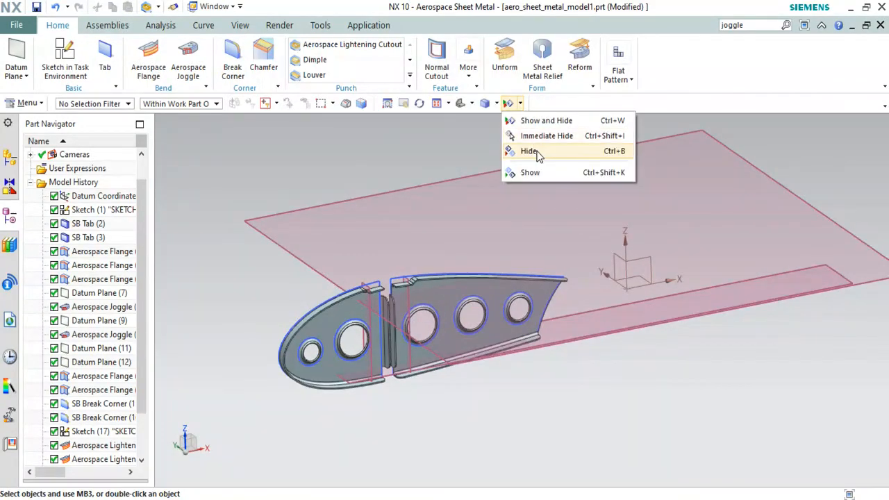
{"action": "left_click", "coordinate": [545, 119]}
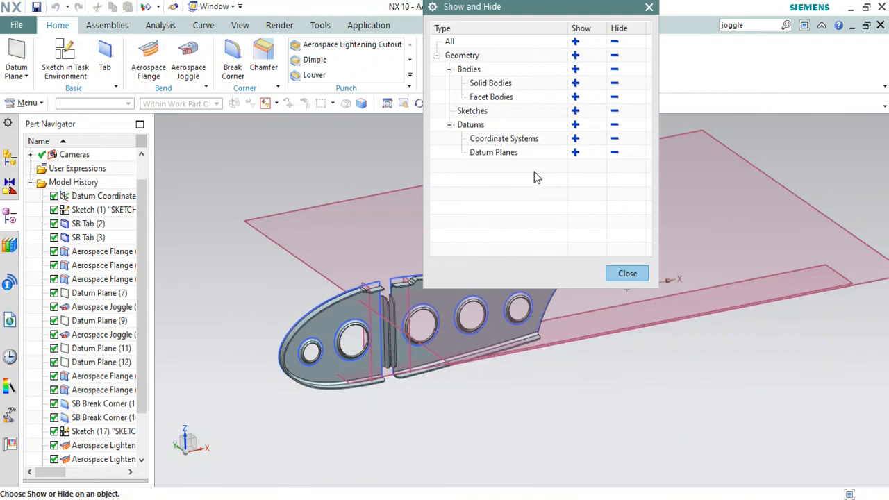
{"action": "left_click", "coordinate": [614, 124]}
{"action": "left_click", "coordinate": [614, 111]}
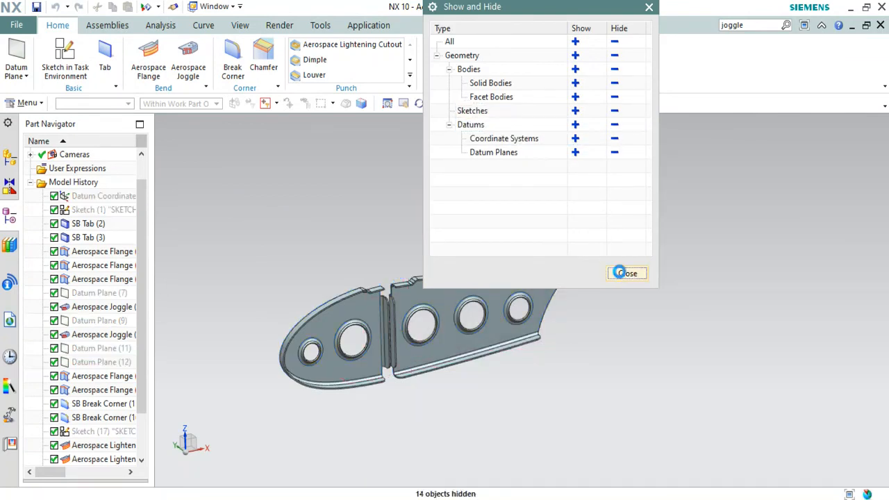
{"action": "left_click", "coordinate": [624, 273]}
{"action": "middle_click_drag", "start_coordinate": [373, 335], "coordinate": [555, 334]}
{"action": "middle_click_drag", "start_coordinate": [464, 377], "coordinate": [476, 313]}
{"action": "middle_click_drag", "start_coordinate": [447, 447], "coordinate": [456, 425]}
{"action": "scroll", "coordinate": [381, 318], "scroll_direction": "up", "scroll_amount": 6}
{"action": "middle_click_drag", "start_coordinate": [378, 151], "coordinate": [388, 163]}
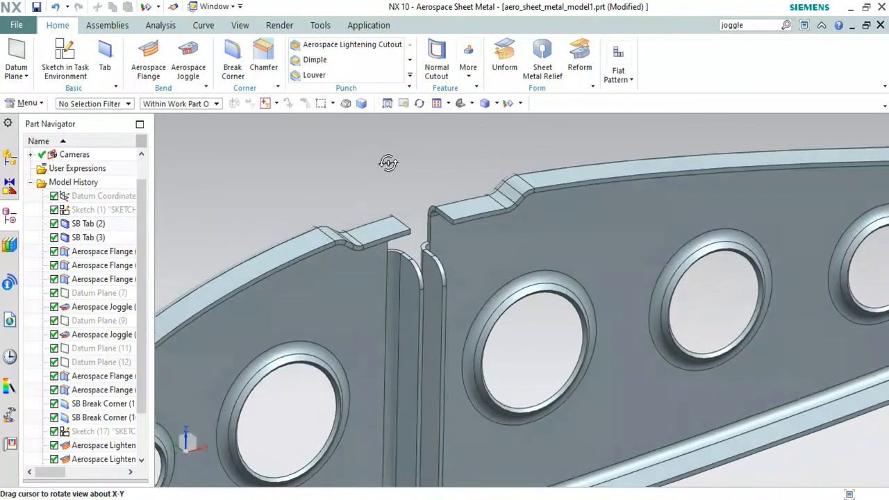
{"action": "scroll", "coordinate": [368, 204], "scroll_direction": "down", "scroll_amount": 6}
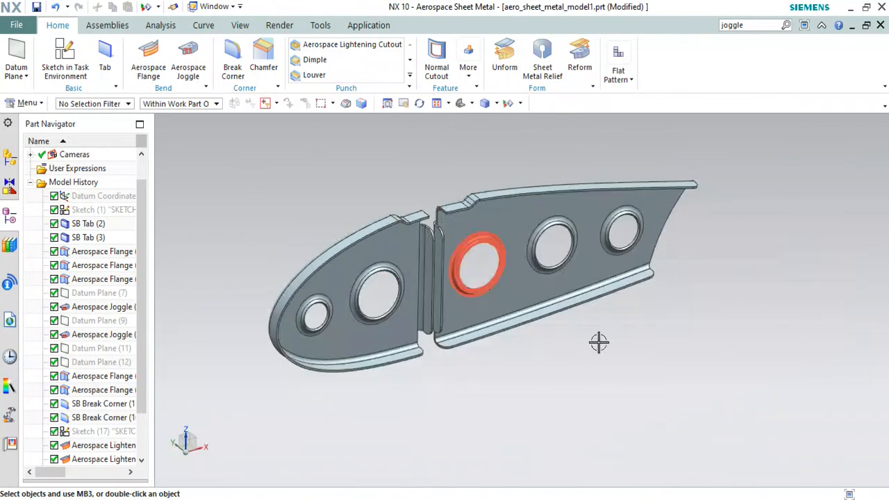